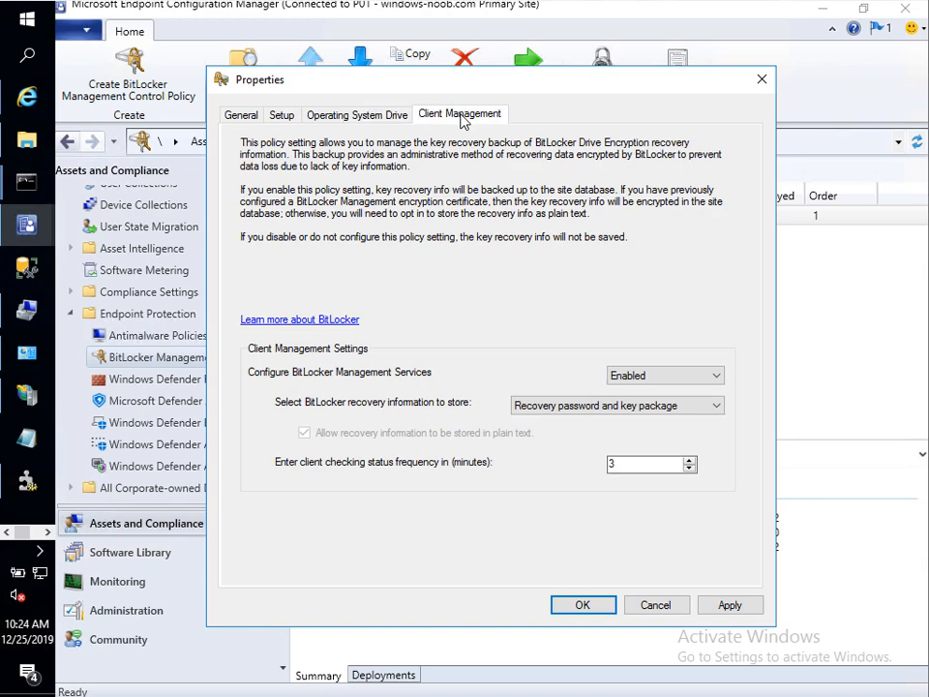
Step: Review the Enable Bitlocker Encryption policy's Setup and General tabs, then apply and close it
left_click(282, 116)
left_click(241, 116)
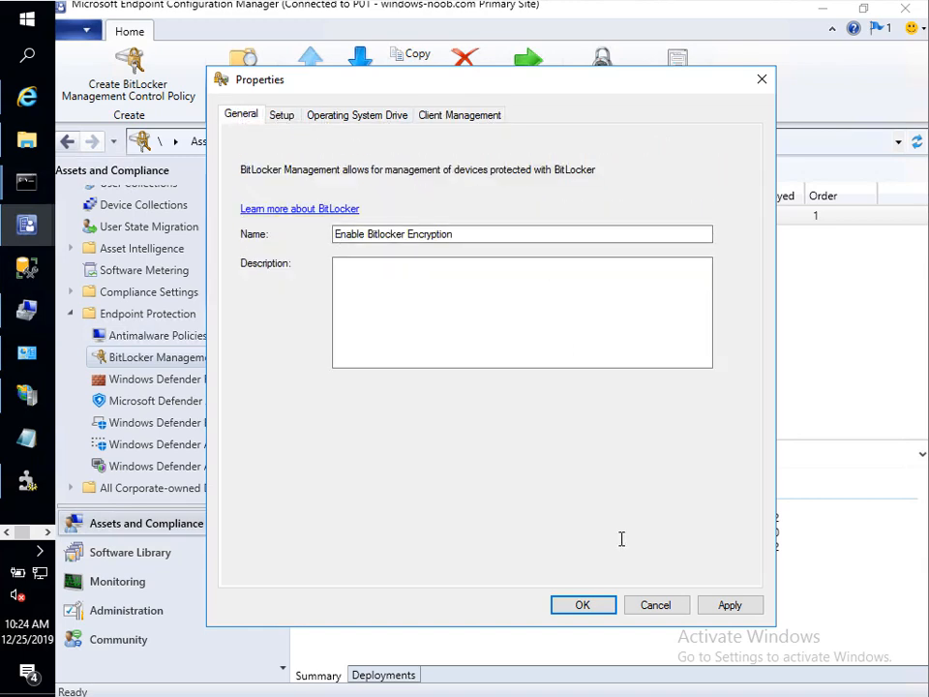
left_click(729, 606)
left_click(585, 608)
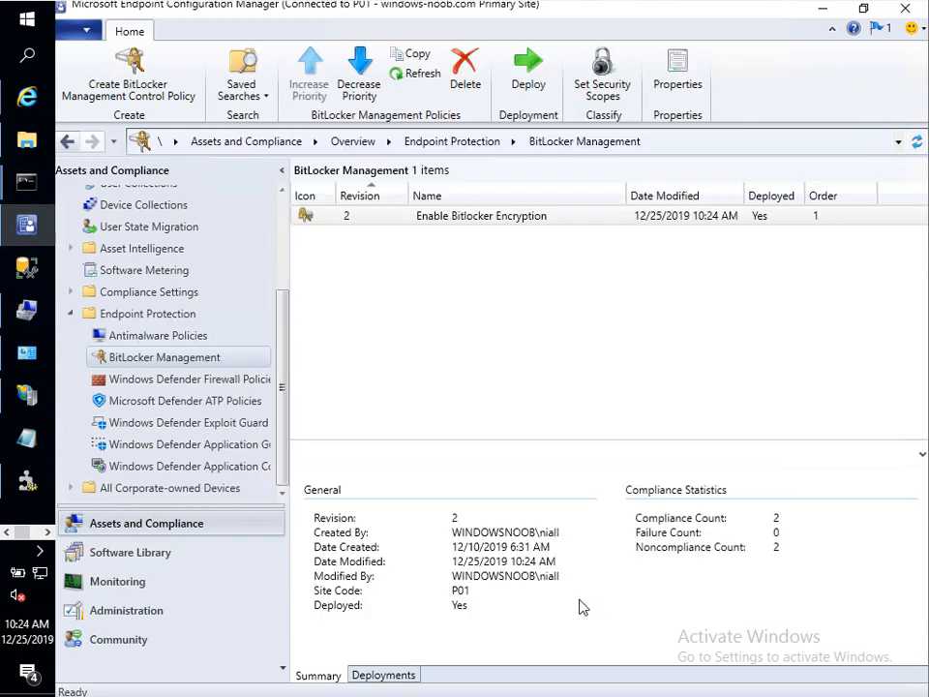
Step: Delete the policy's All Windows 10 deployment, then go to Device Collections
left_click(367, 219)
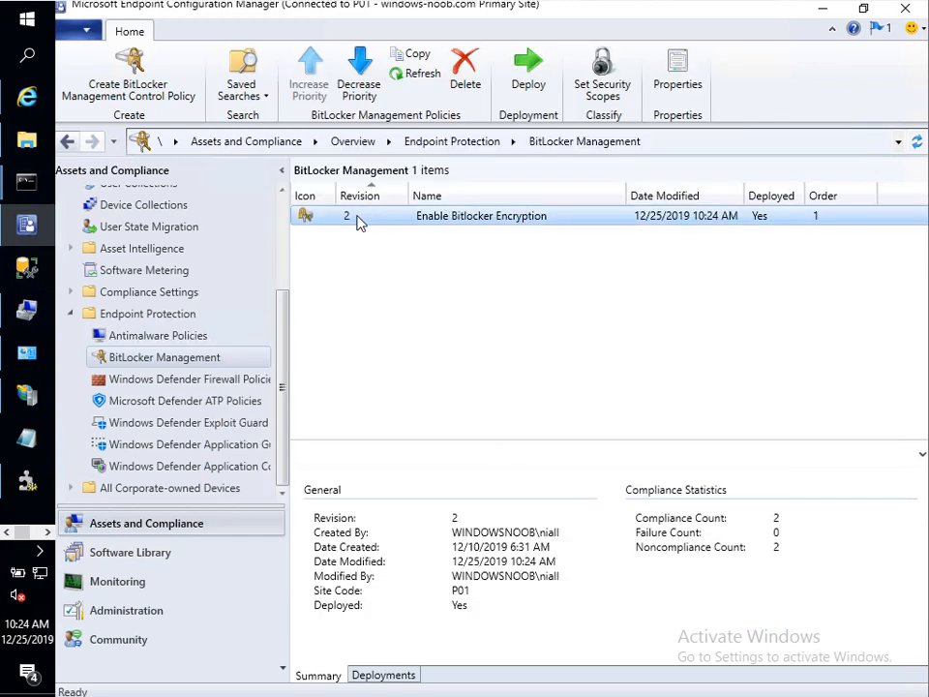
double_click(481, 221)
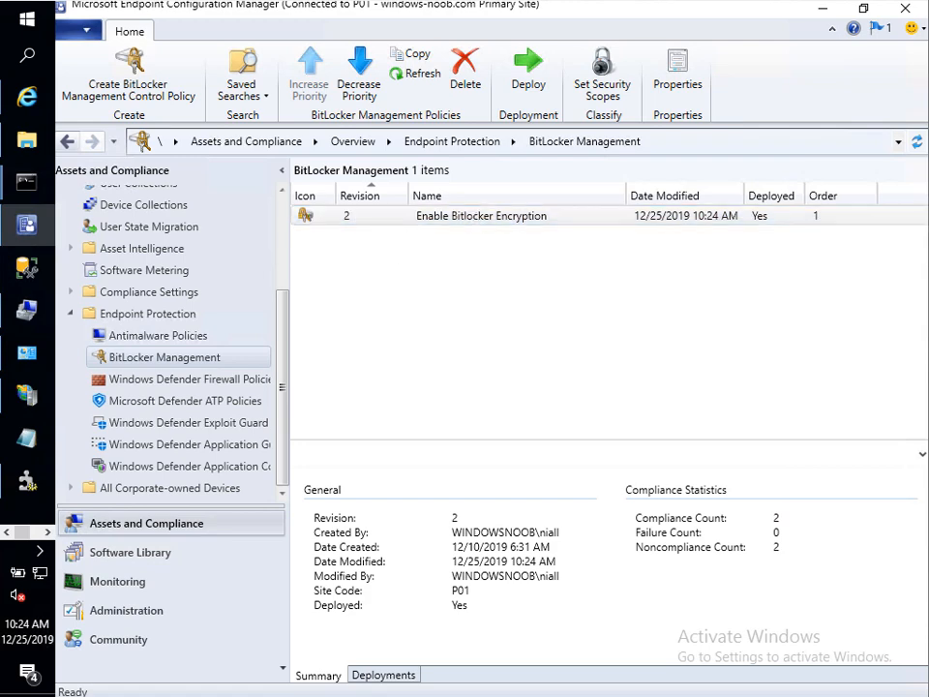
left_click(383, 675)
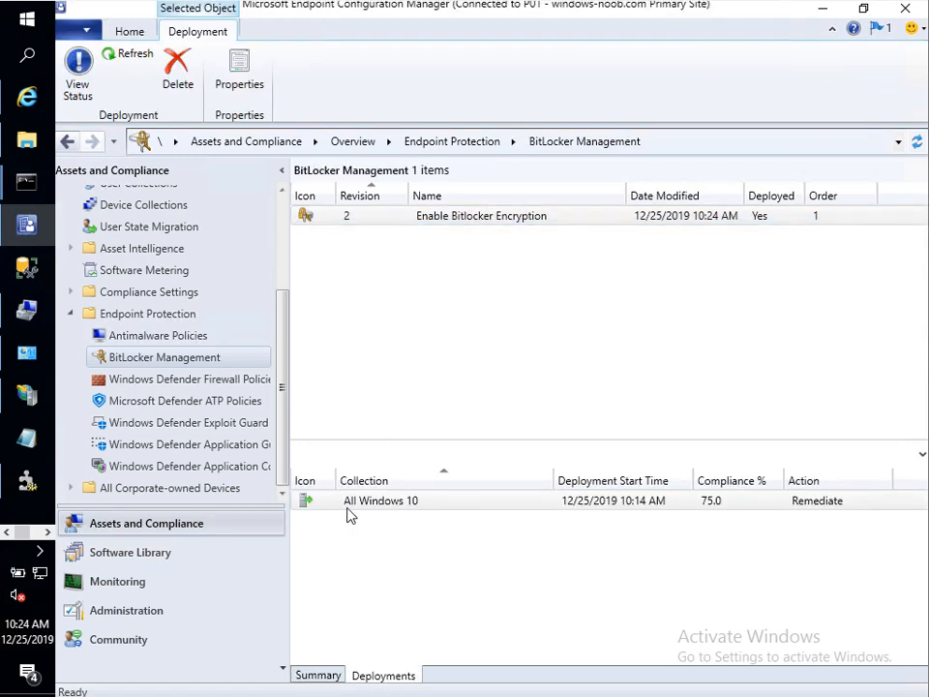
left_click(387, 501)
right_click(387, 507)
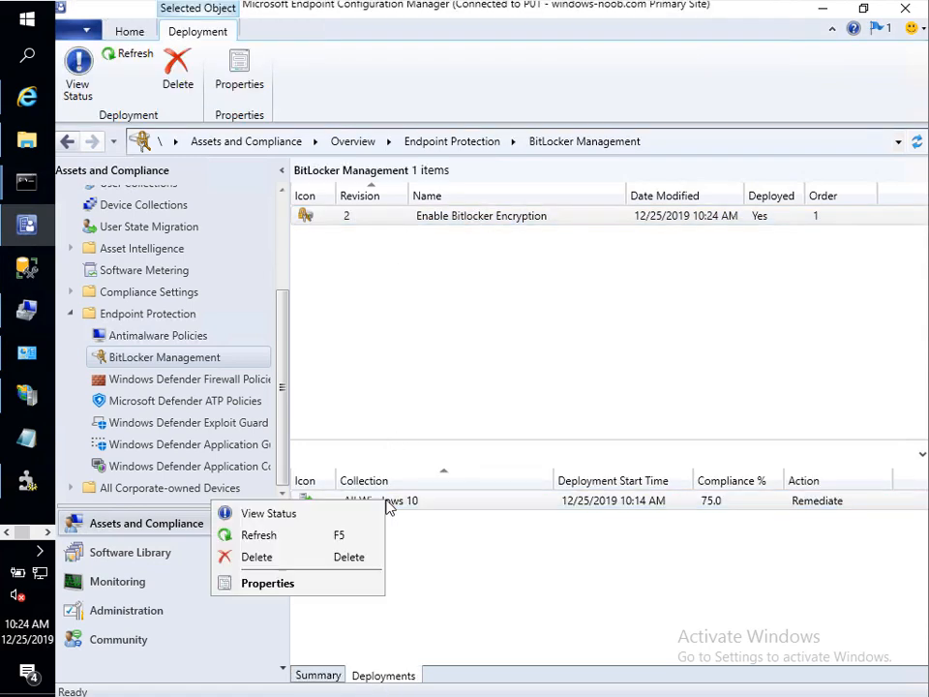
left_click(294, 560)
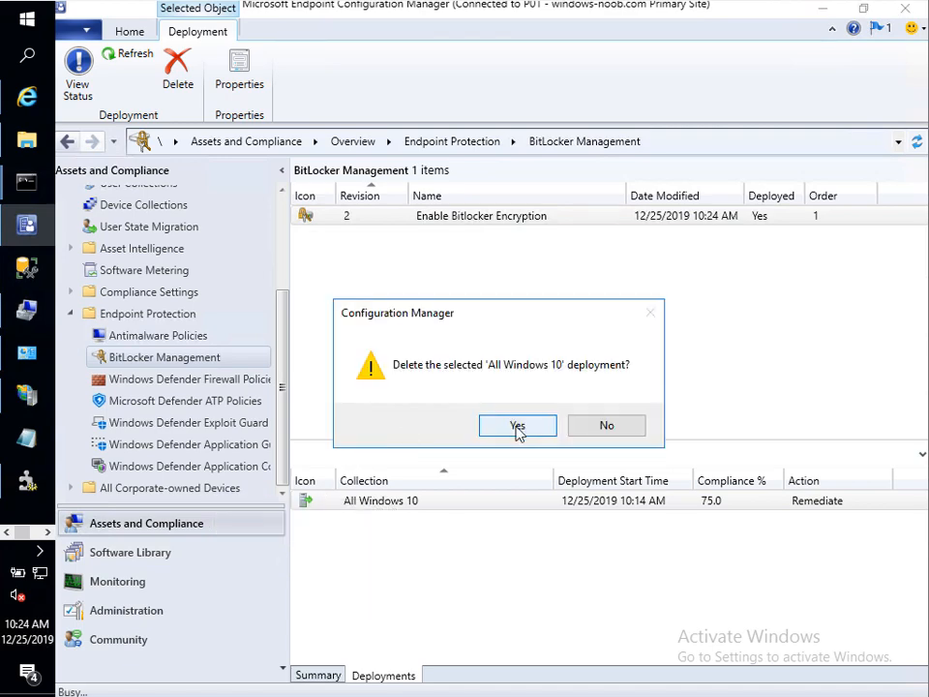
left_click(516, 425)
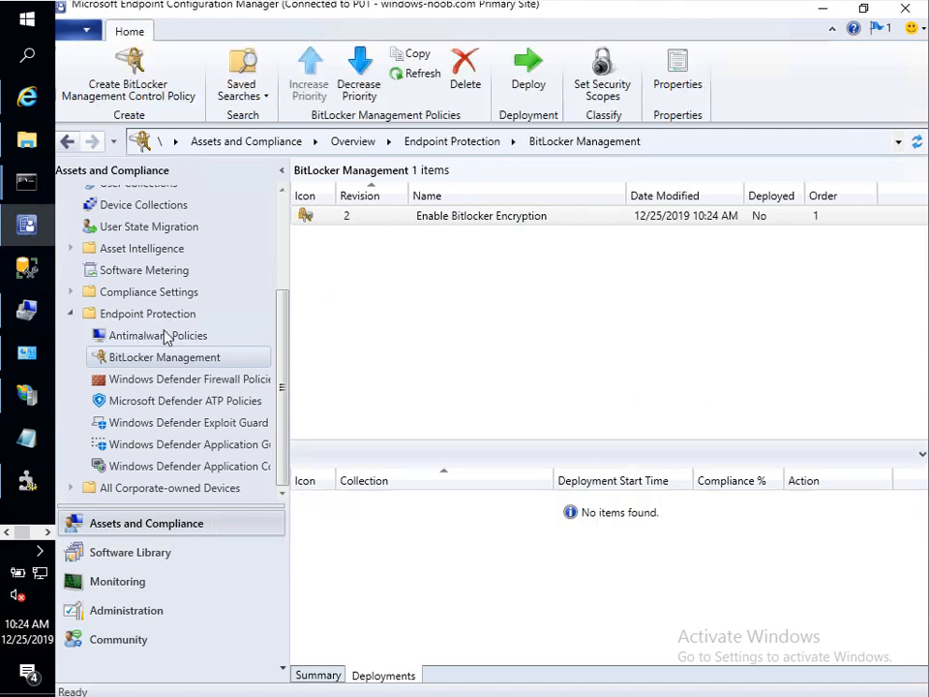
left_click(152, 204)
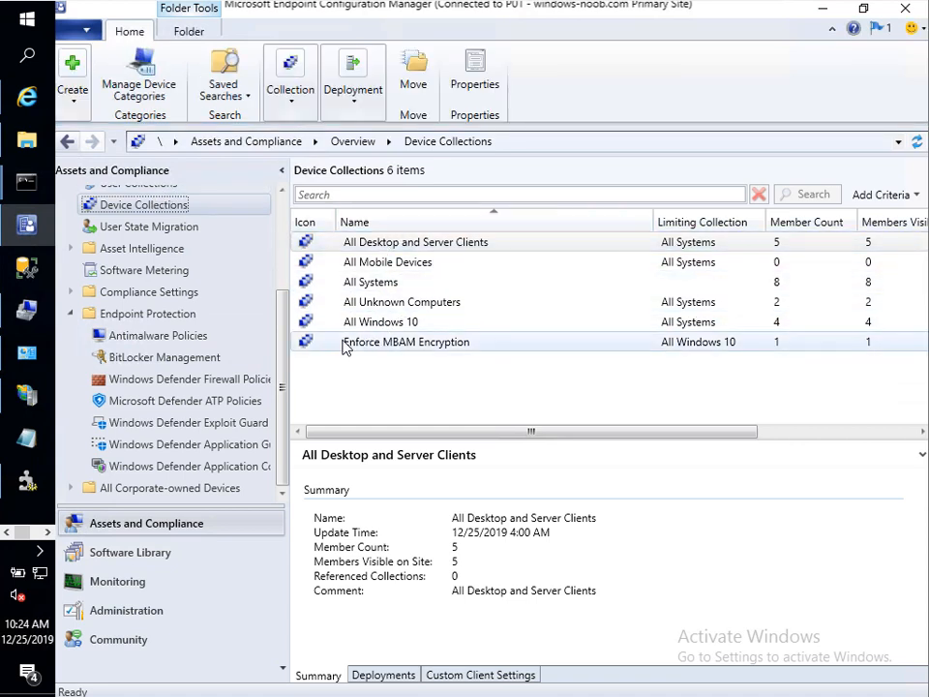
Step: Name a new device collection 'Enable BitLocker Encryption', limited to All Windows 10
right_click(184, 211)
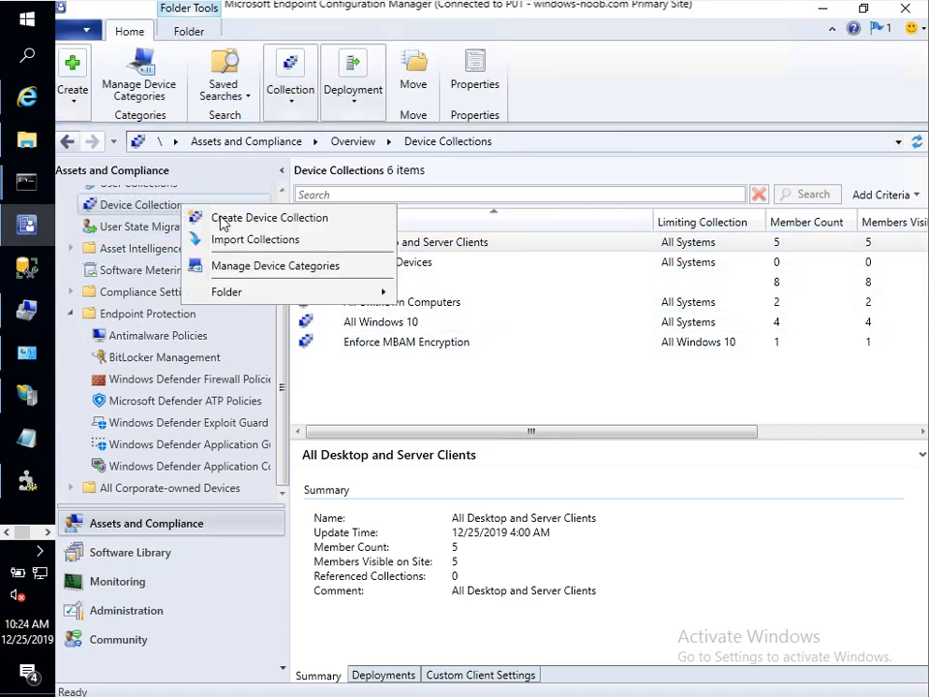
left_click(227, 217)
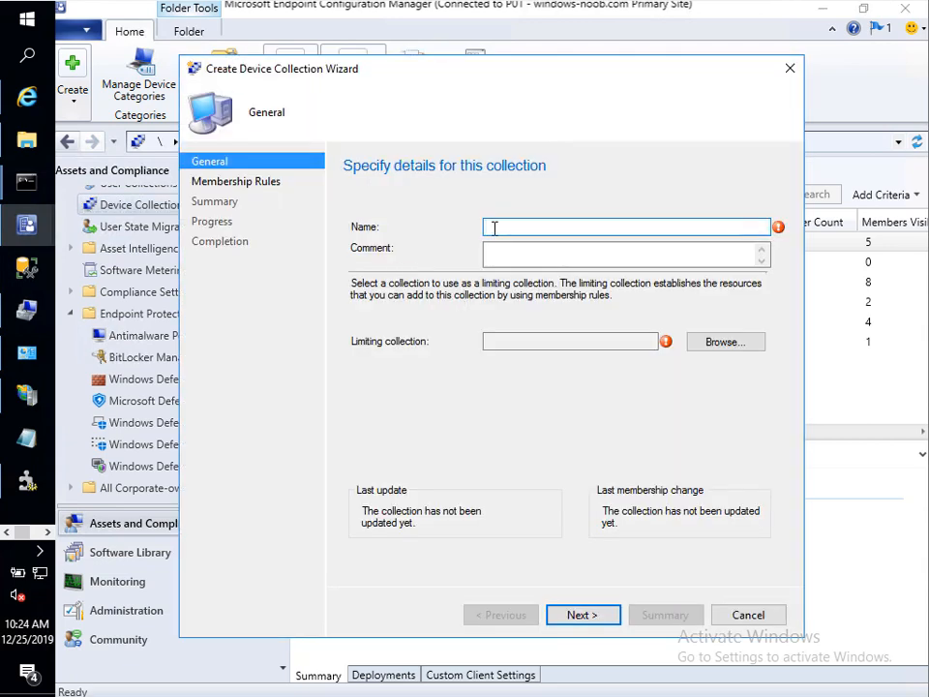
type("Enable BitLocker")
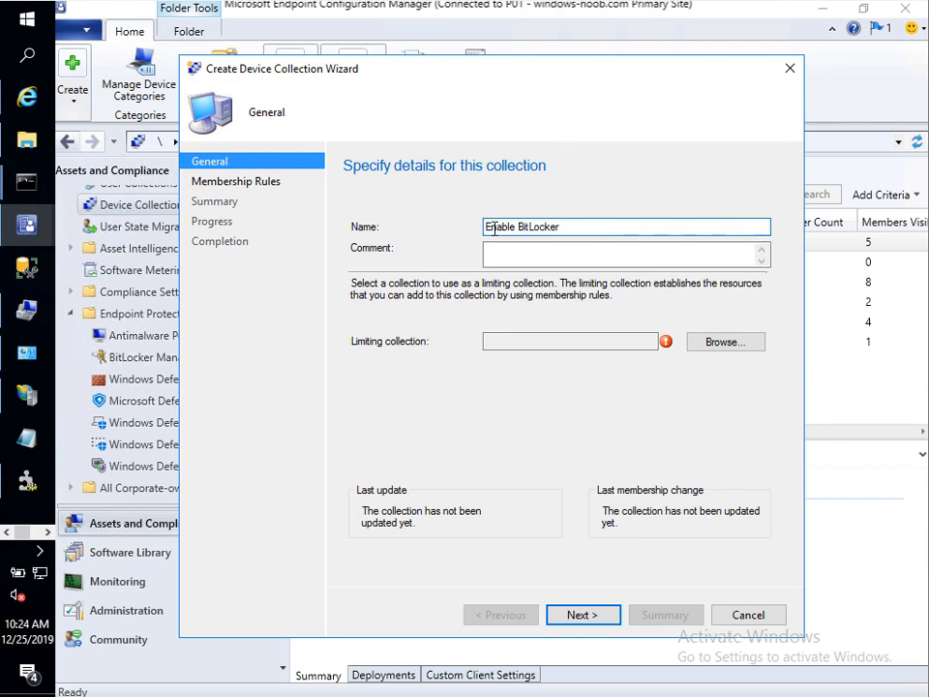
type(" Encryption")
left_click(709, 340)
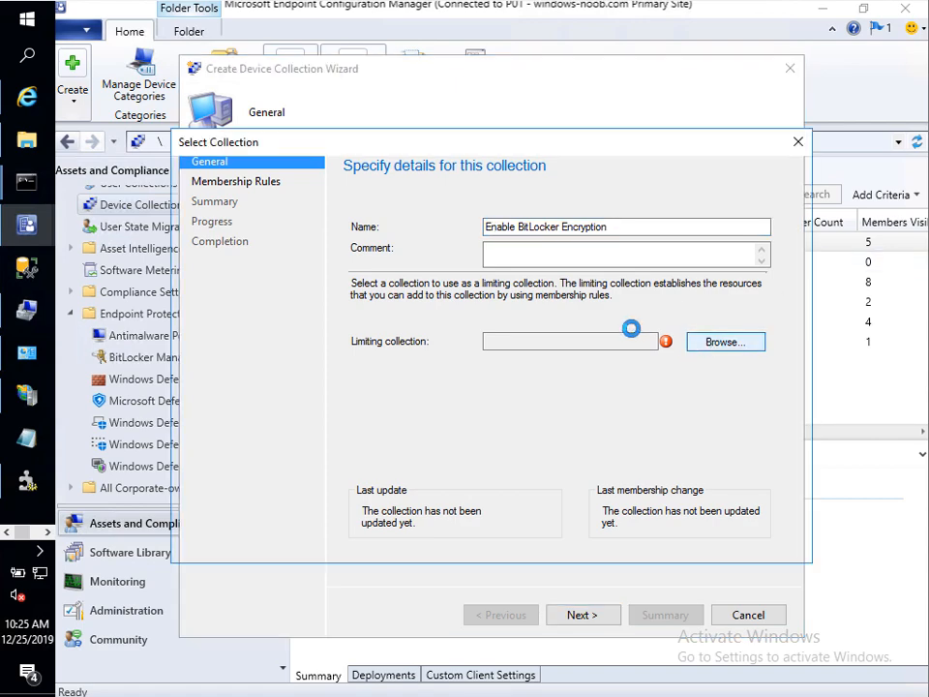
left_click(459, 281)
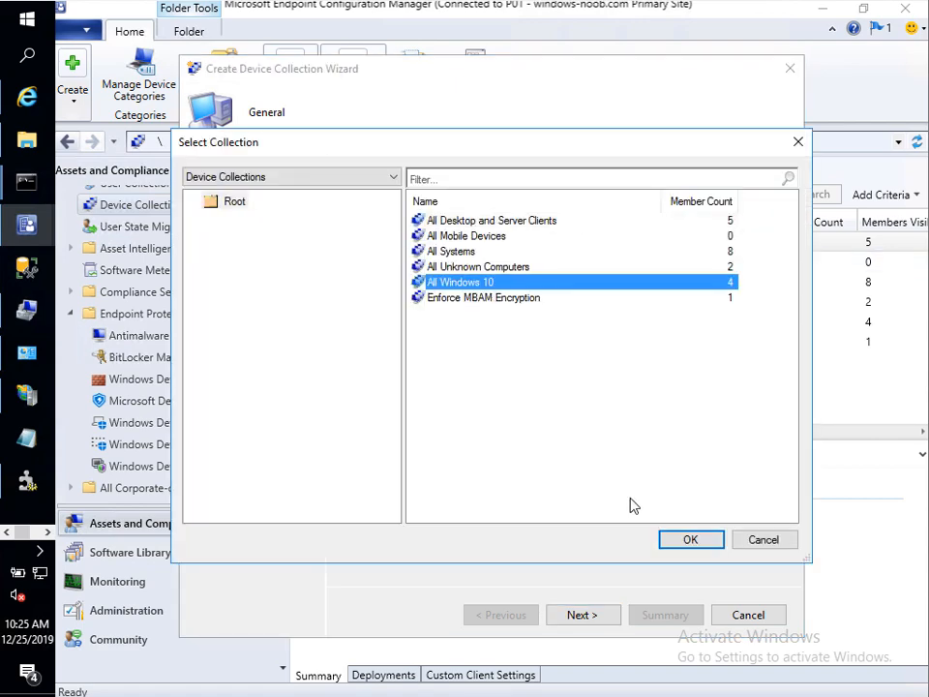
left_click(687, 539)
Step: Finish the collection wizard without membership rules and copy the new collection's name
left_click(585, 619)
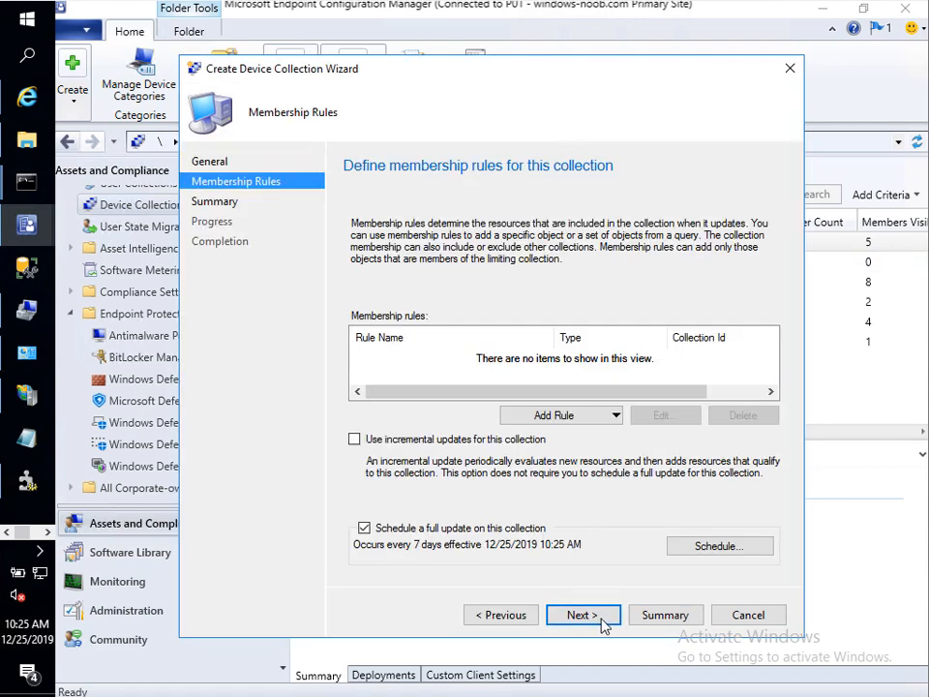
left_click(604, 619)
left_click(569, 423)
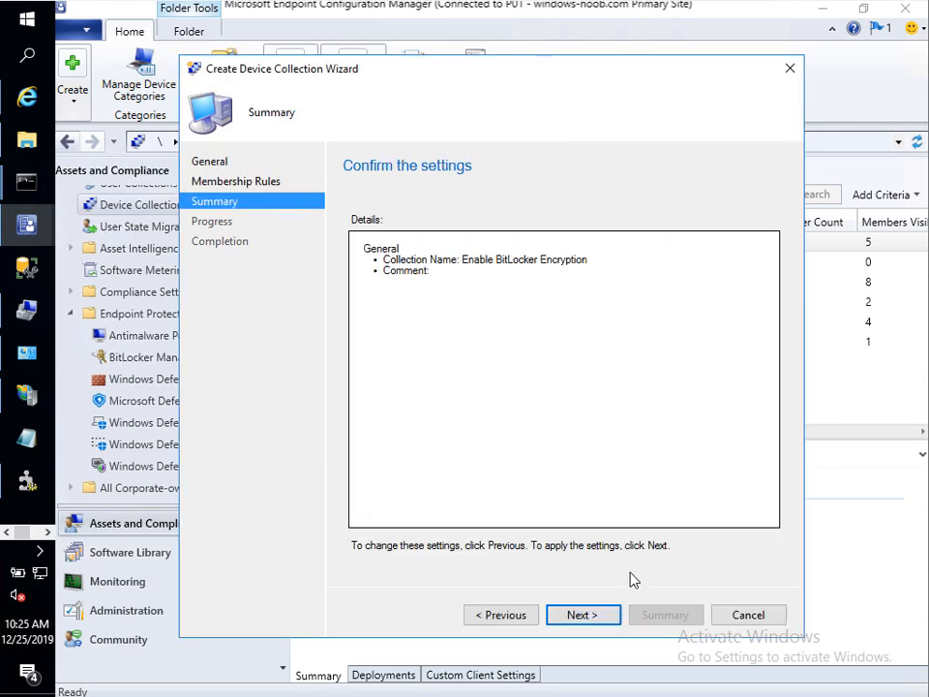
left_click(602, 619)
left_click(720, 616)
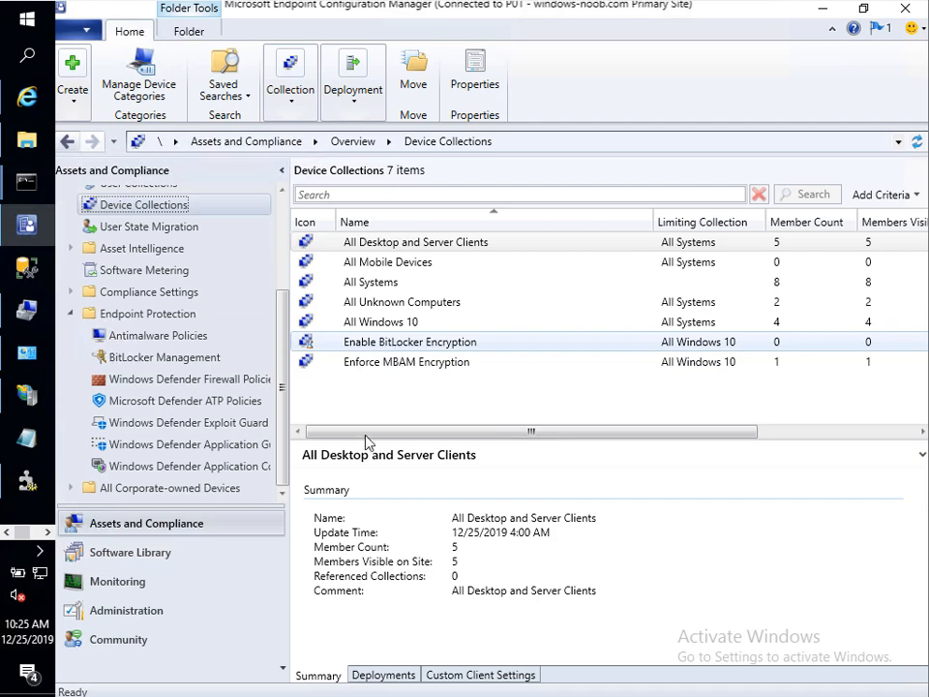
left_click(512, 342)
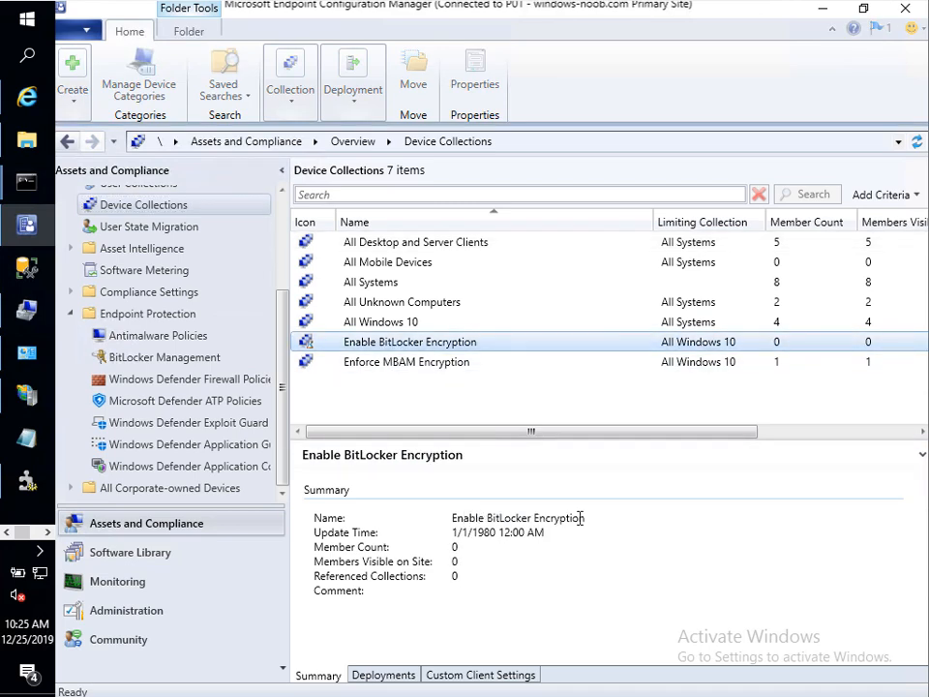
left_click_drag(588, 519, 452, 519)
key("ctrl+c")
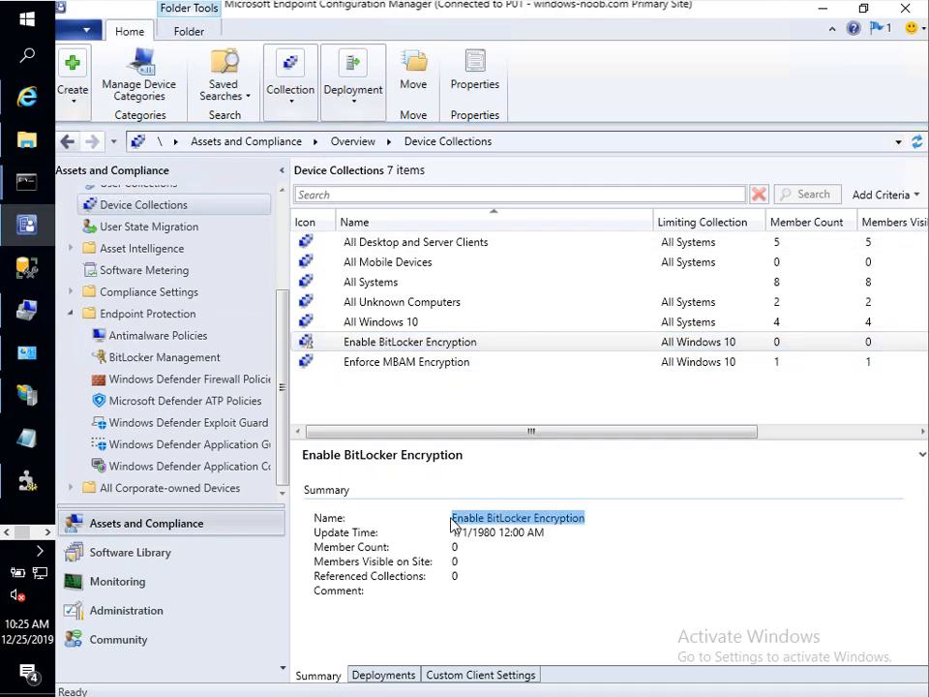
Step: Start a new device collection named 'Disable BitLocker Encryption' by editing the pasted name
right_click(171, 206)
left_click(194, 223)
key("ctrl+v")
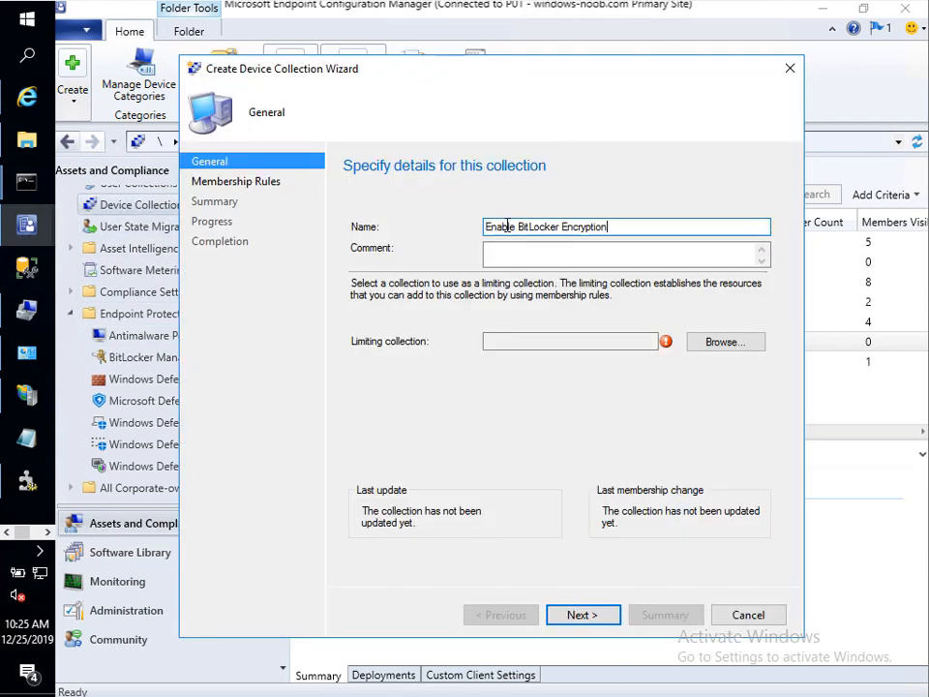
type("Disab")
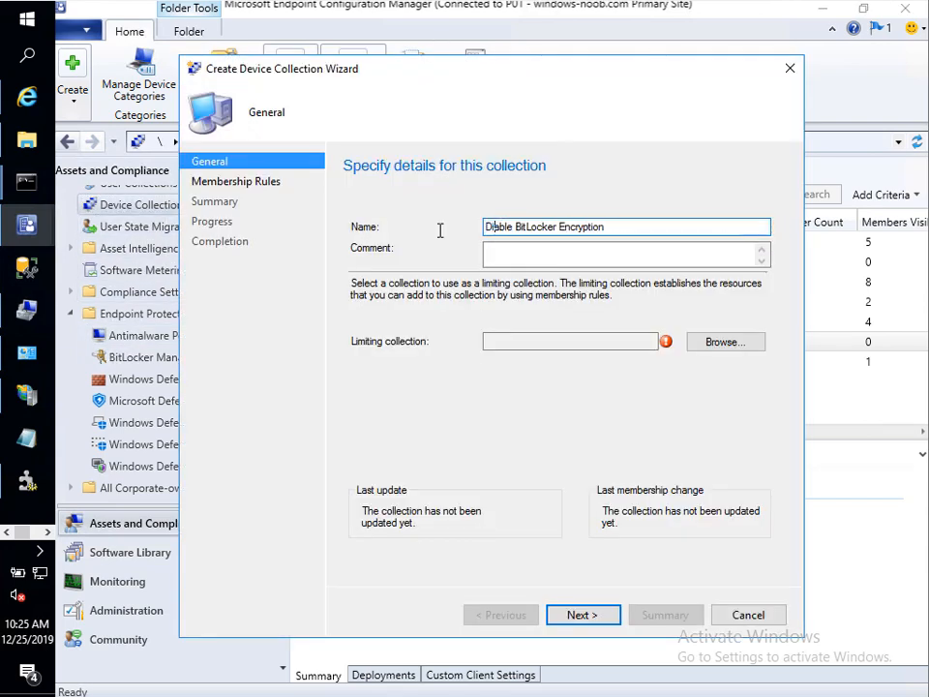
key("BackSpace")
key("BackSpace")
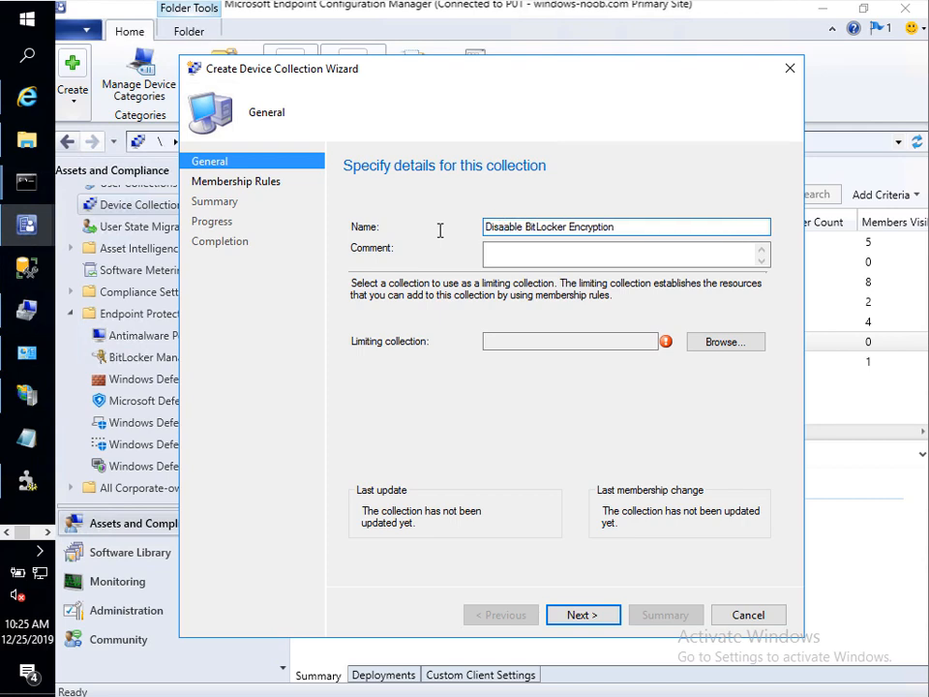
key("BackSpace")
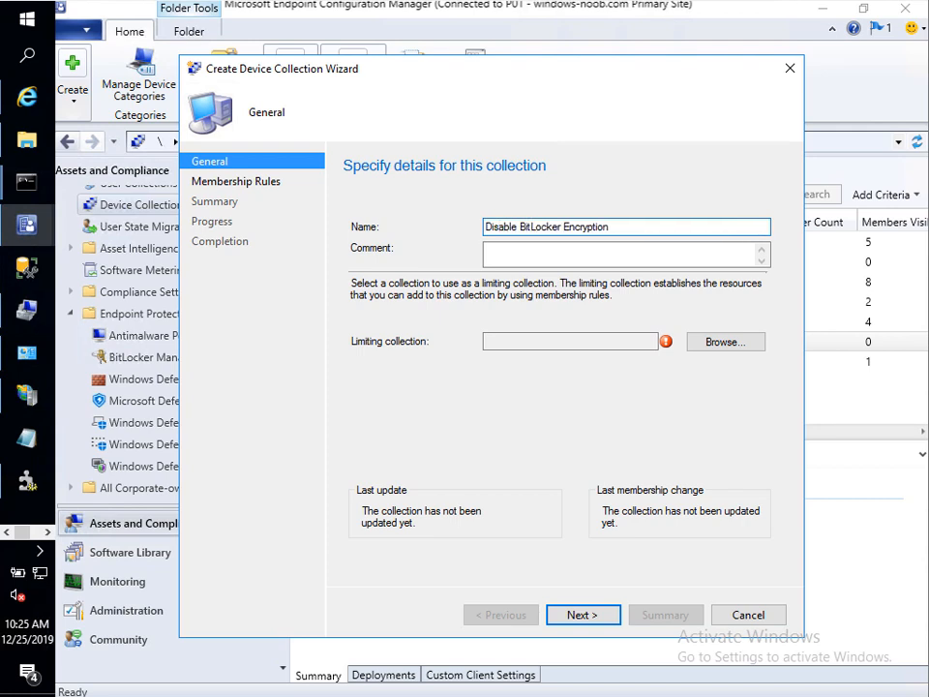
Step: Limit it to All Windows 10 and finish the wizard without membership rules
left_click(728, 344)
left_click(462, 281)
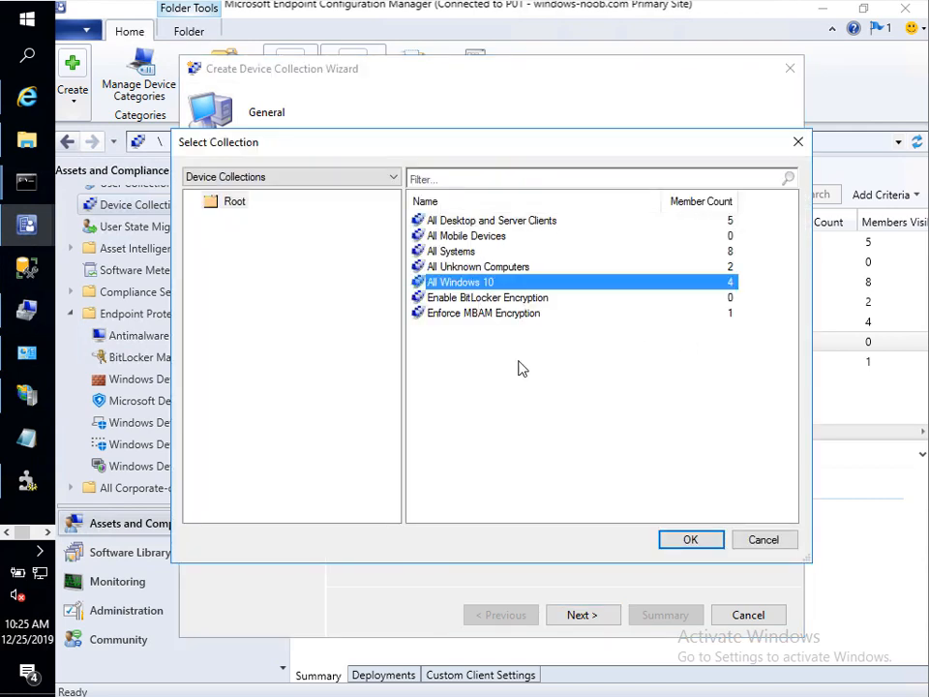
left_click(688, 539)
left_click(577, 619)
left_click(580, 617)
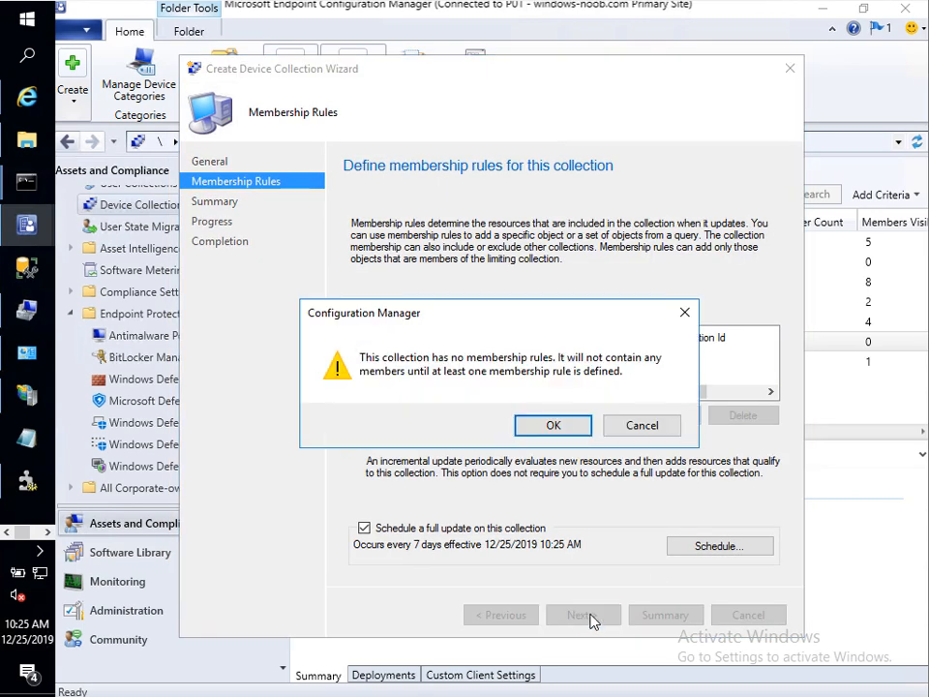
left_click(589, 431)
left_click(598, 616)
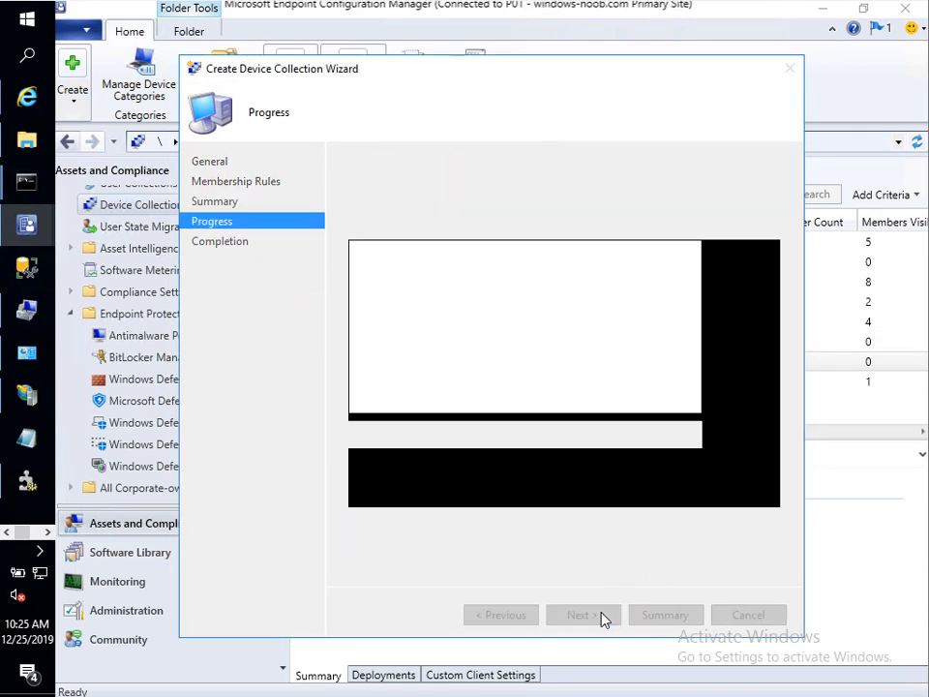
left_click(744, 616)
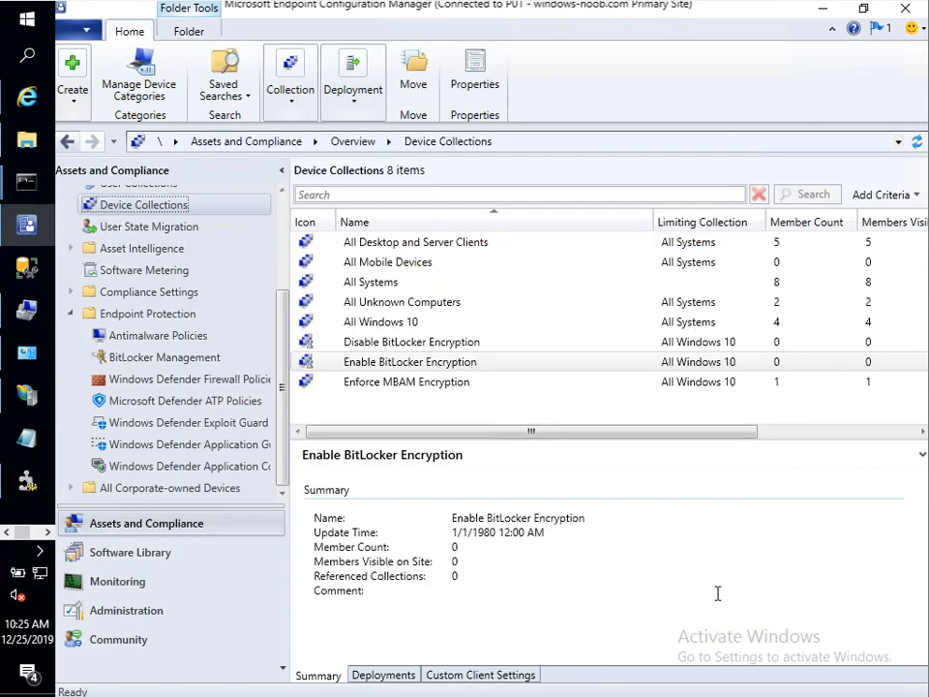
Step: Review the Enable BitLocker Encryption and Enforce MBAM Encryption collections, then return to BitLocker Management
left_click(472, 363)
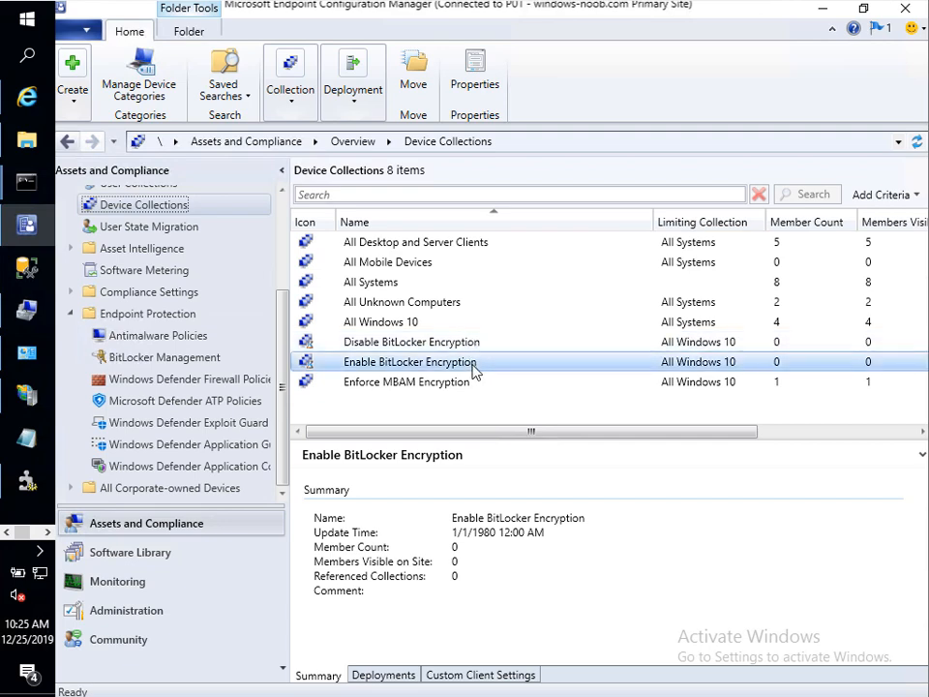
left_click(418, 383)
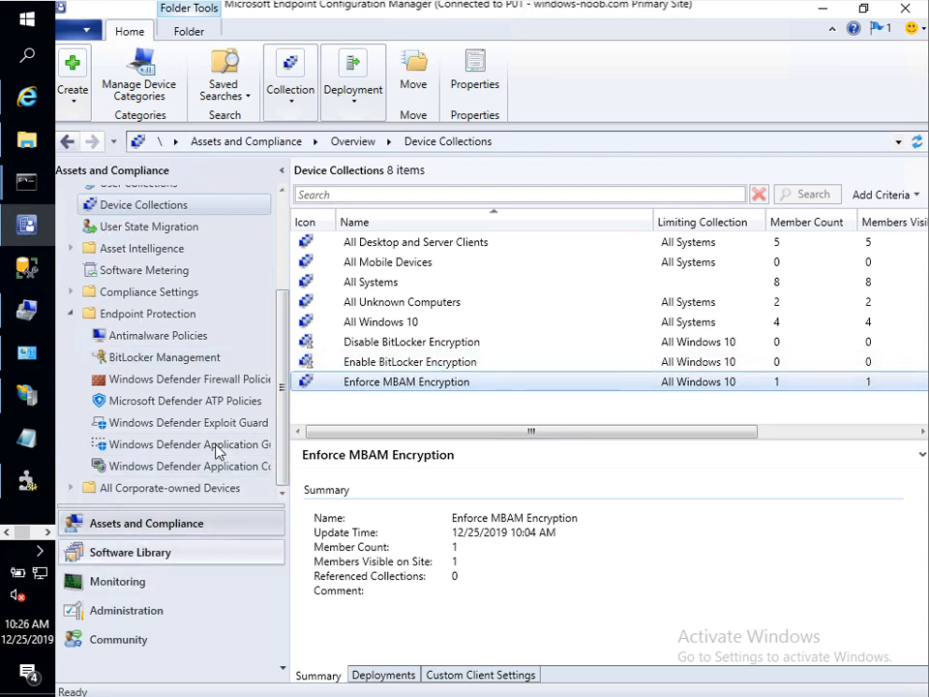
left_click(215, 363)
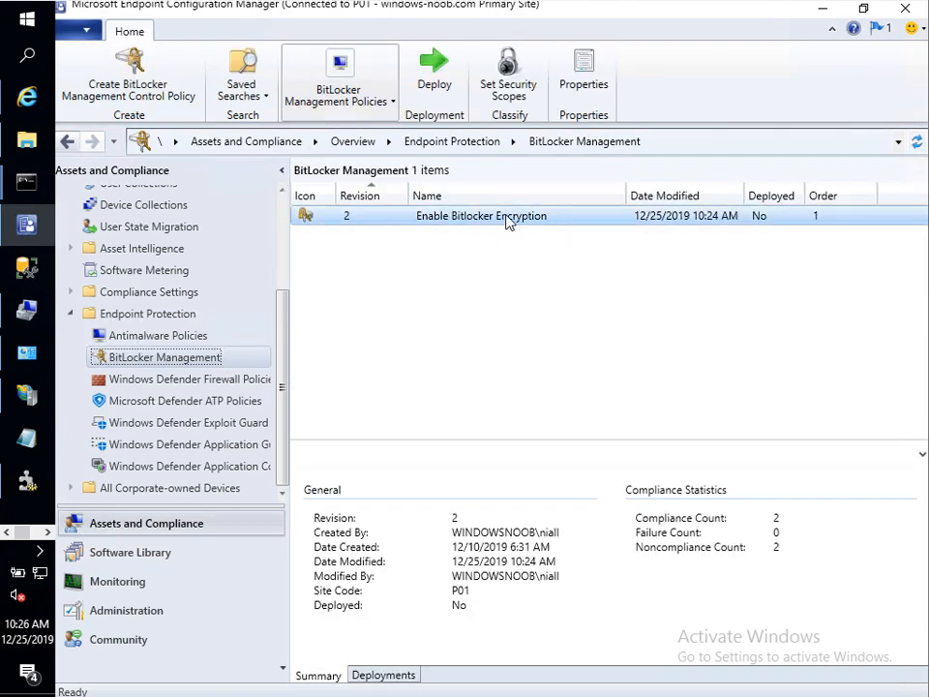
Step: Target the Enable BitLocker Encryption collection for deploying the Enable Bitlocker Encryption policy
right_click(436, 224)
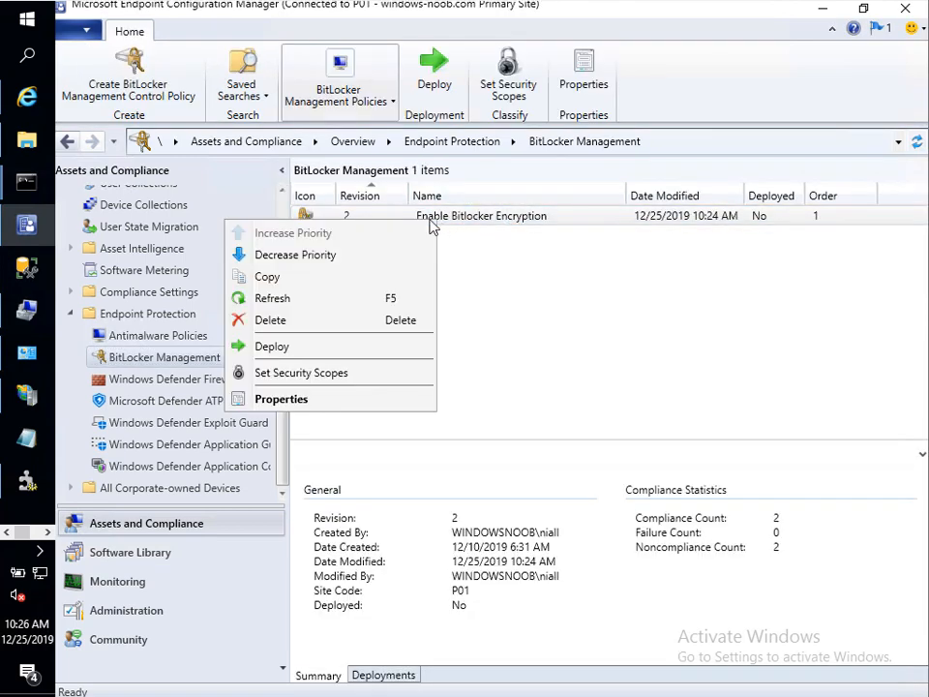
left_click(319, 346)
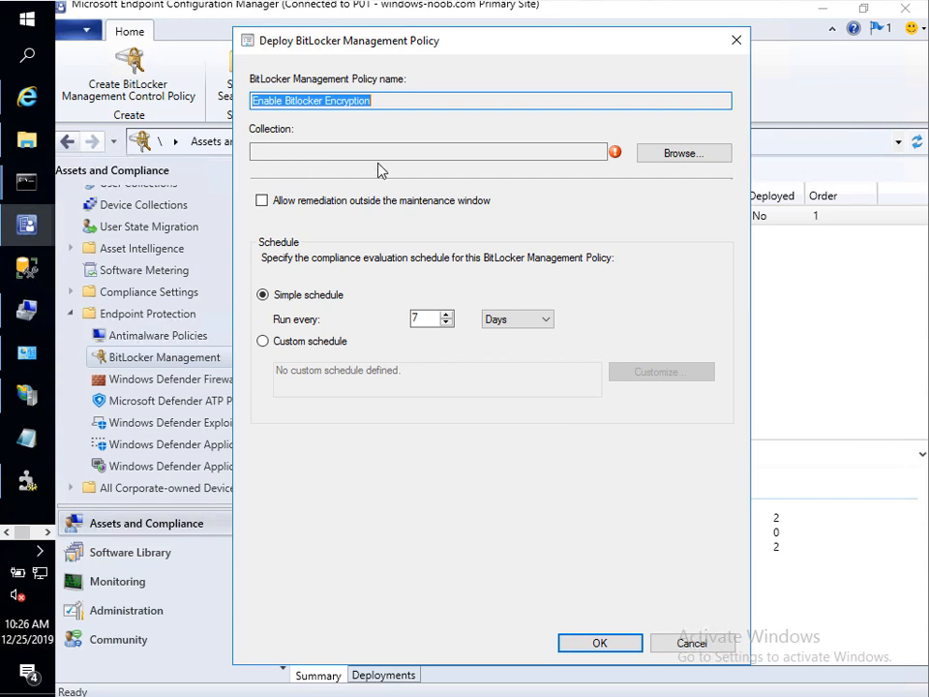
left_click(670, 152)
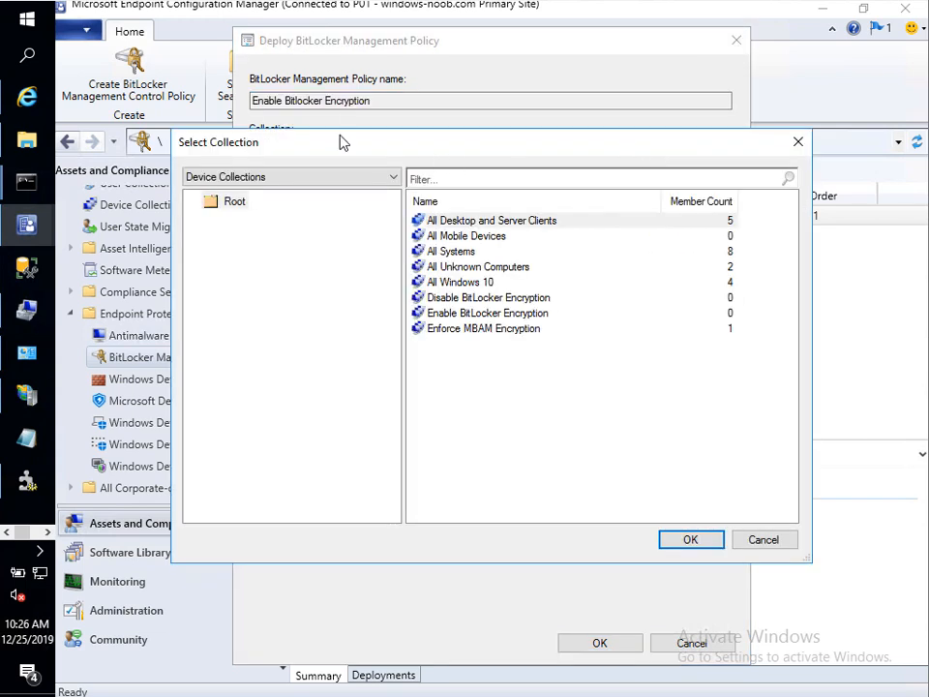
left_click(437, 312)
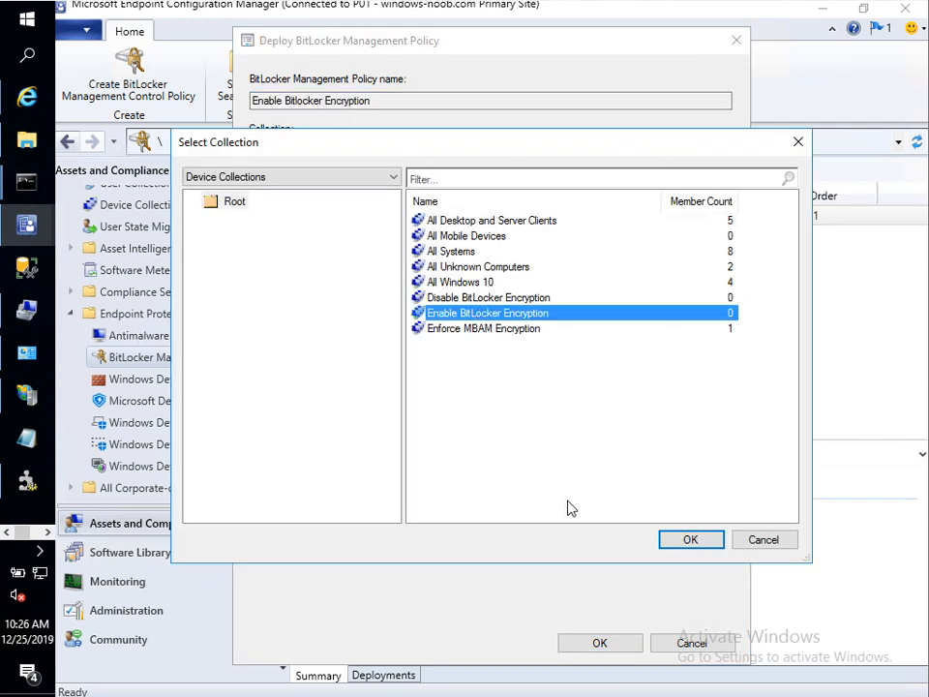
left_click(709, 542)
Step: Set the evaluation schedule to every 1 minute and deploy
left_click(418, 318)
type("1")
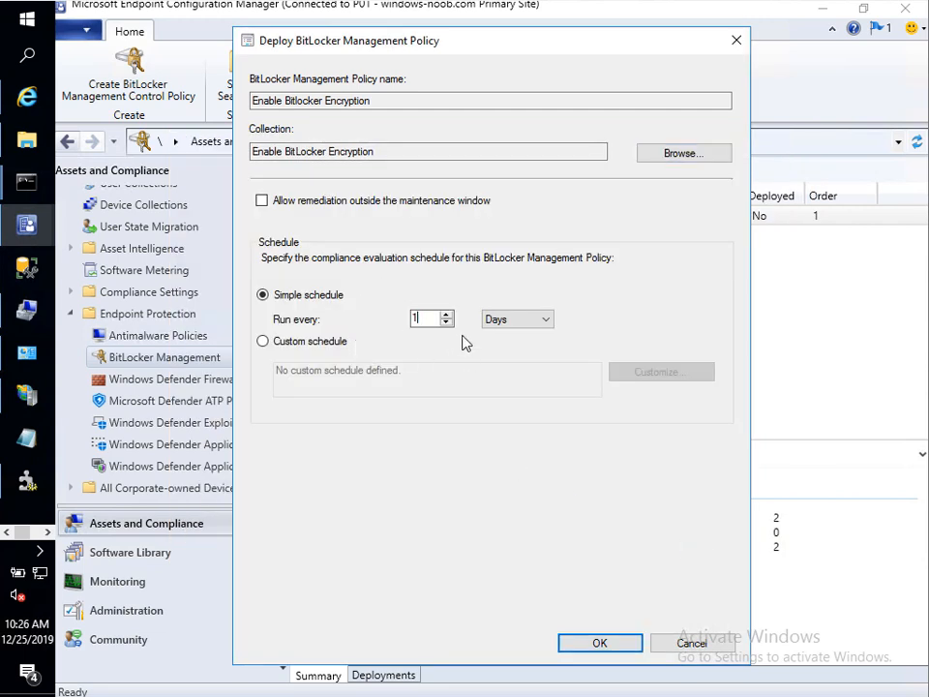
left_click(535, 320)
left_click(532, 339)
left_click(601, 645)
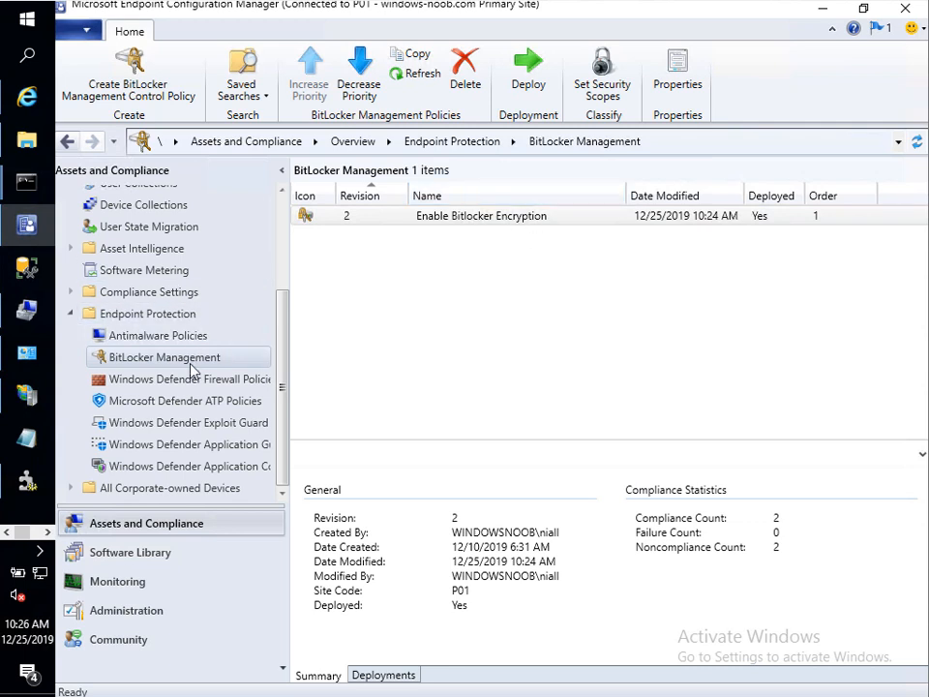
Step: Check the policy's deployment and view its Operating System Drive settings without saving changes
left_click(373, 677)
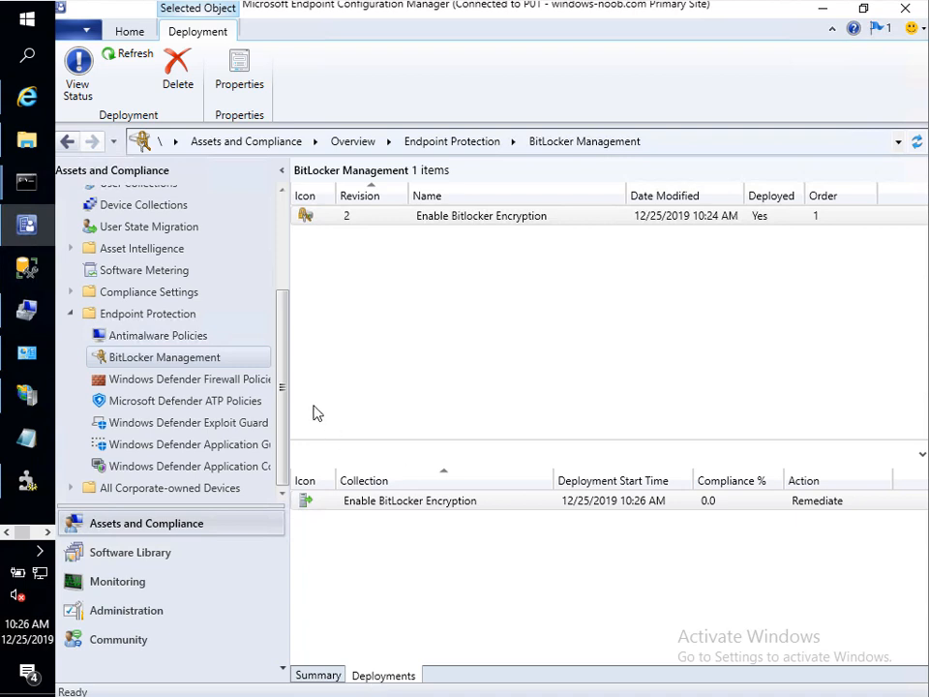
left_click(402, 217)
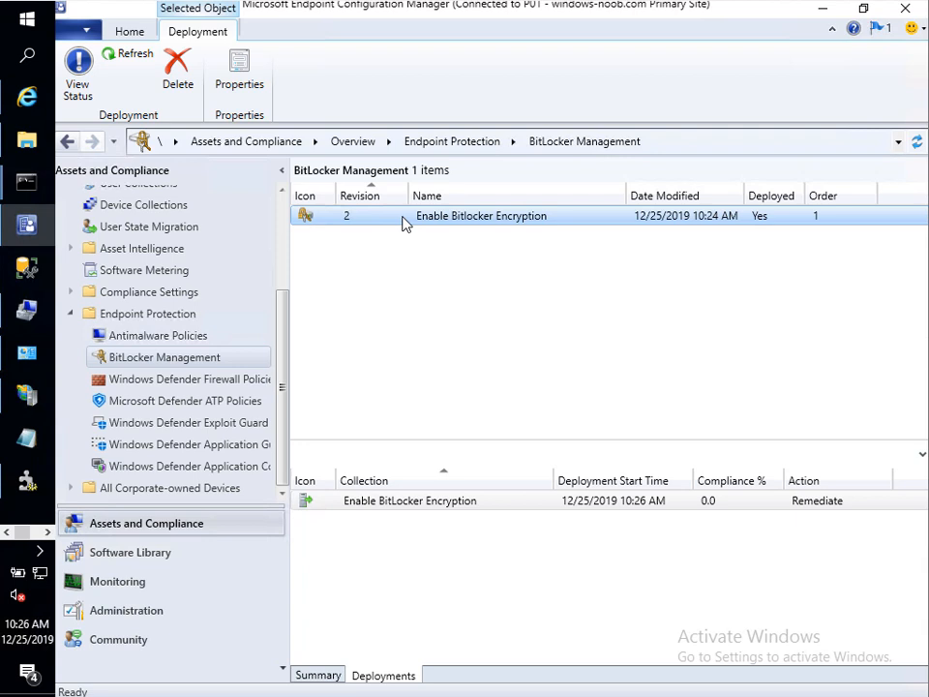
right_click(403, 218)
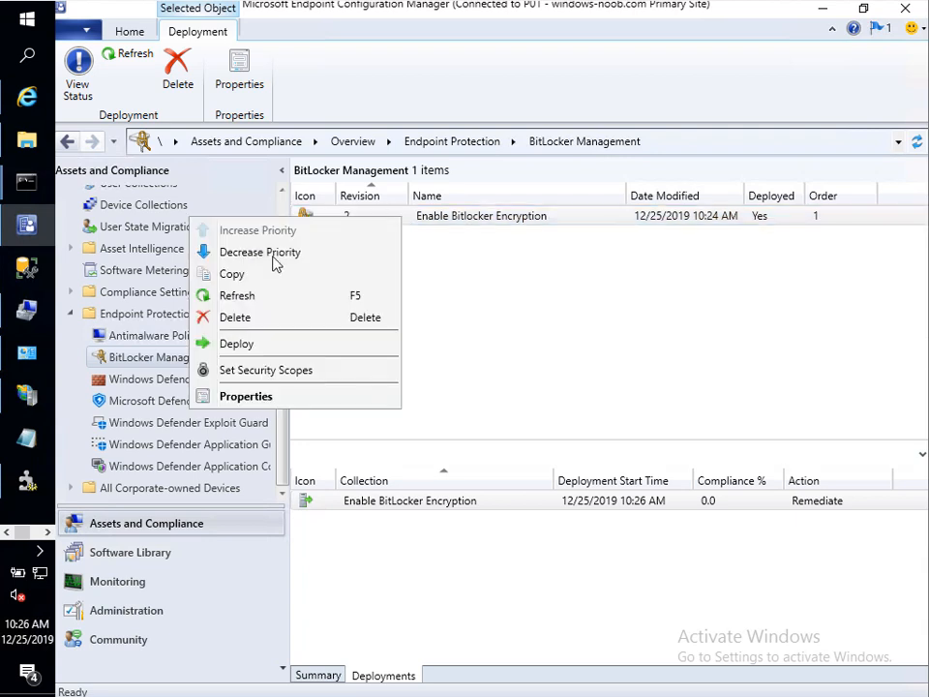
left_click(259, 396)
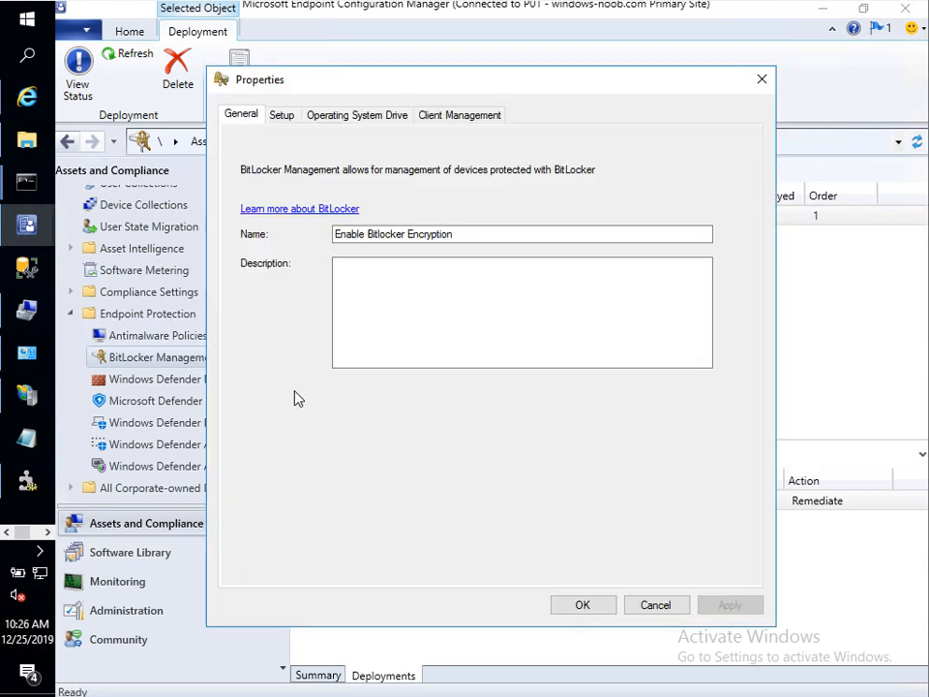
left_click(319, 116)
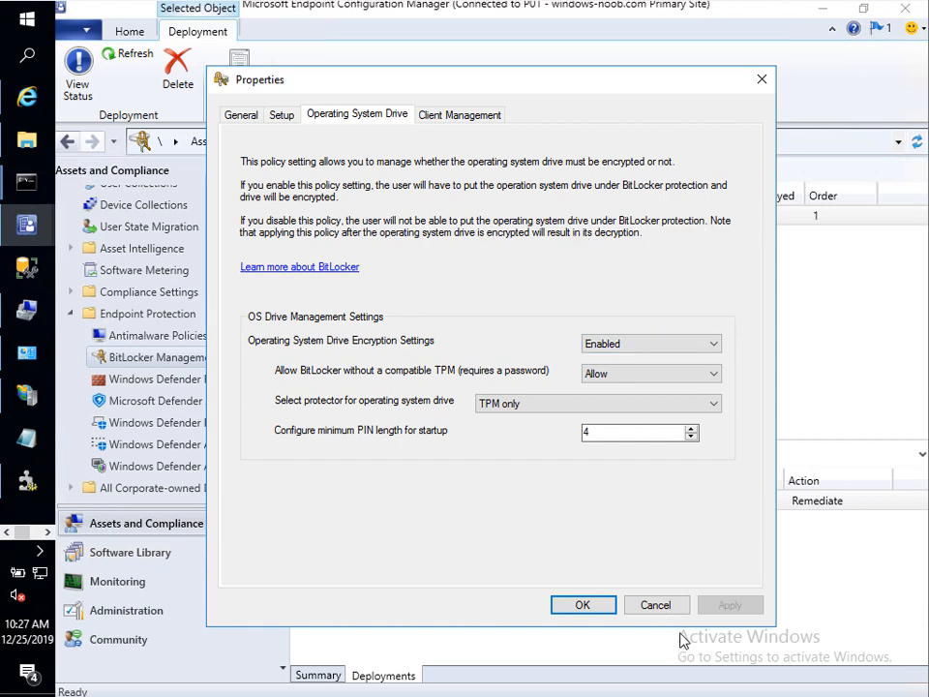
left_click(655, 604)
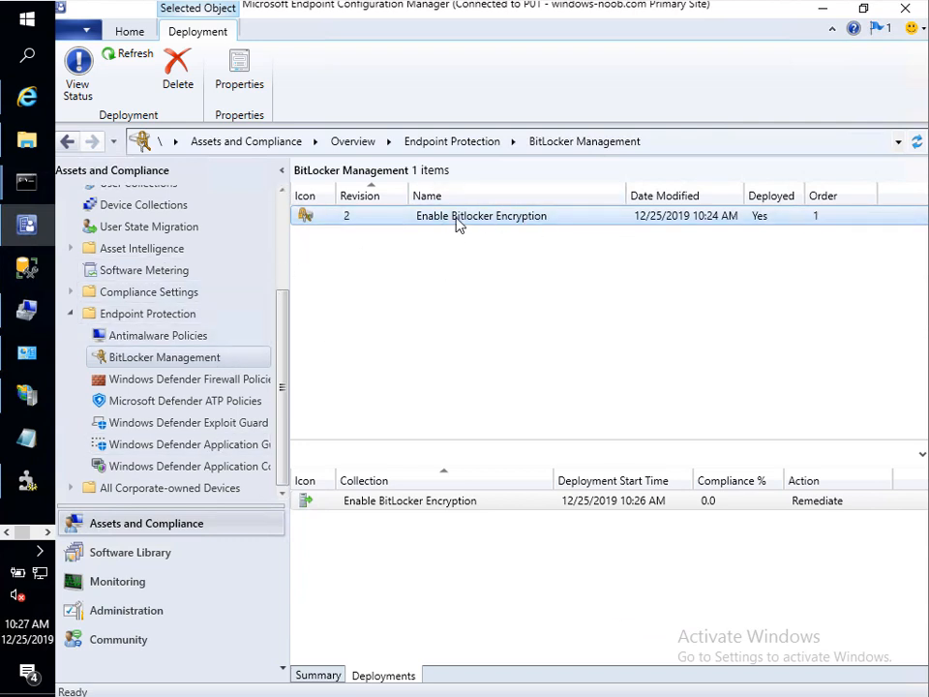
Step: Name a new BitLocker management policy 'Disable BitLocker Encryption', including Operating System Drive settings
right_click(241, 365)
left_click(290, 375)
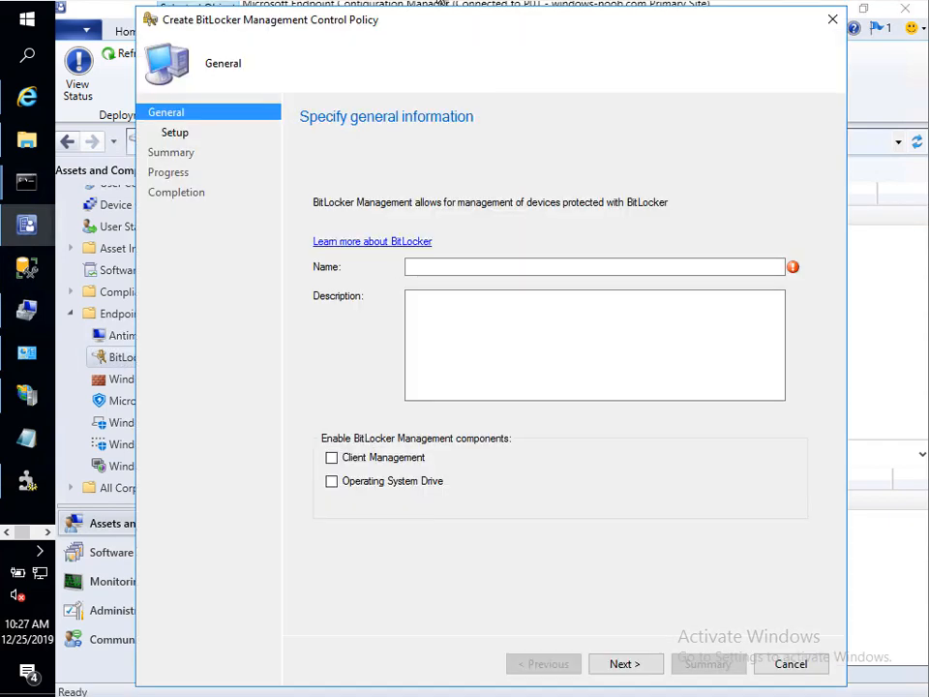
mouse_move(454, 36)
left_mouse_down()
mouse_move(505, 308)
mouse_move(464, 55)
left_mouse_up()
left_click(437, 303)
type("Disable BitLocker Encryption")
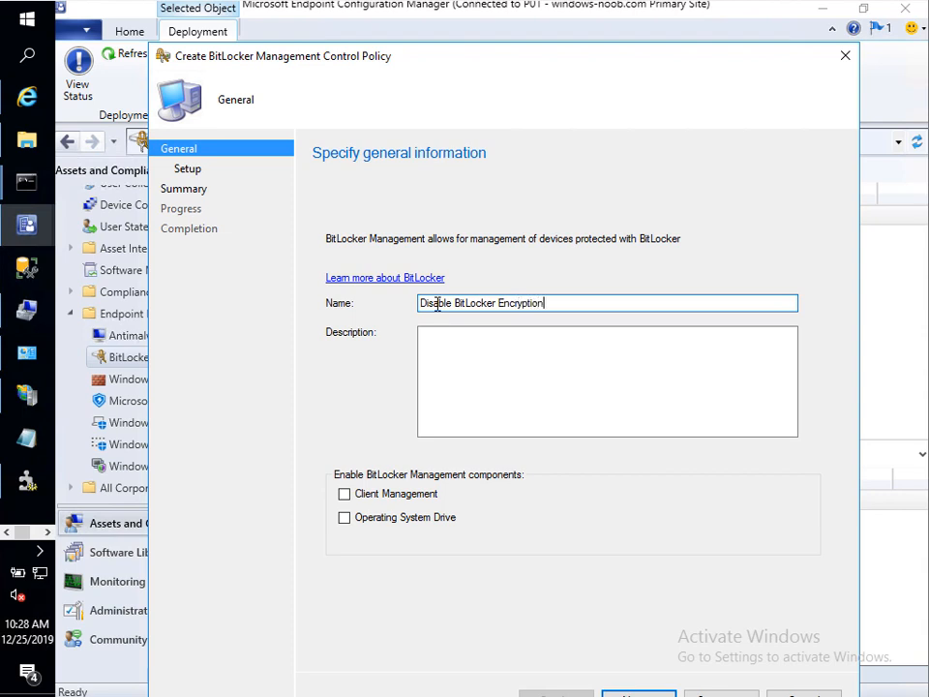
left_click(385, 519)
left_click(639, 693)
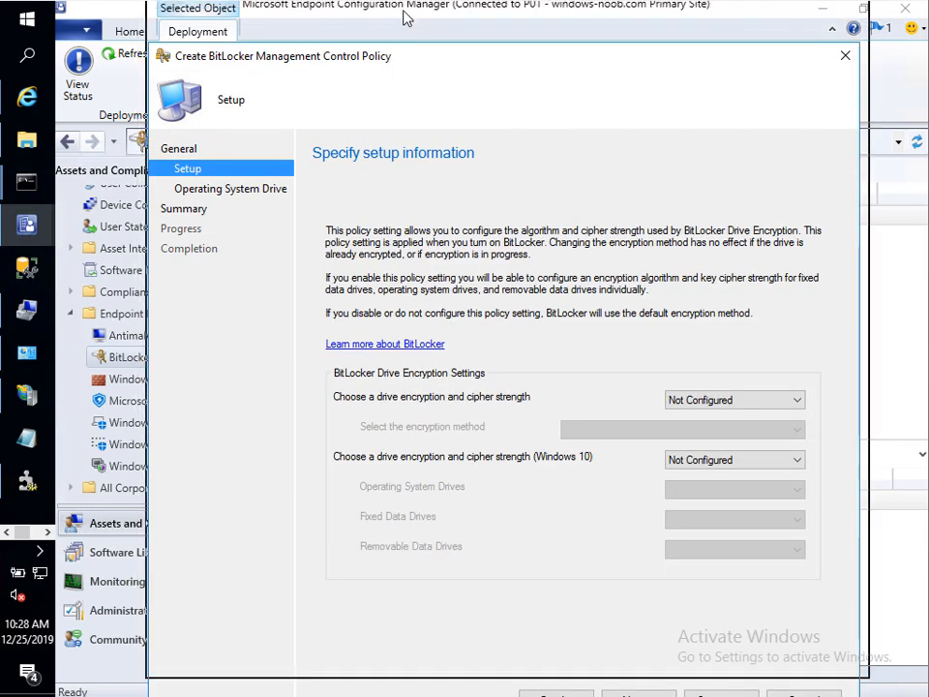
Step: Set operating system drive encryption to Disabled and finish creating the policy
left_click_drag(401, 56, 407, 17)
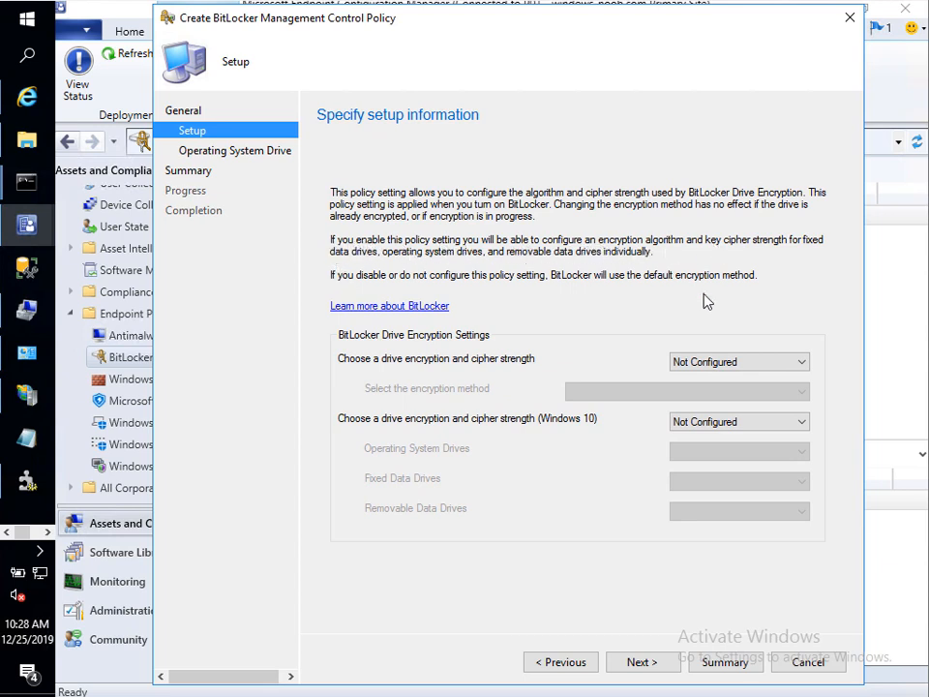
left_click(647, 665)
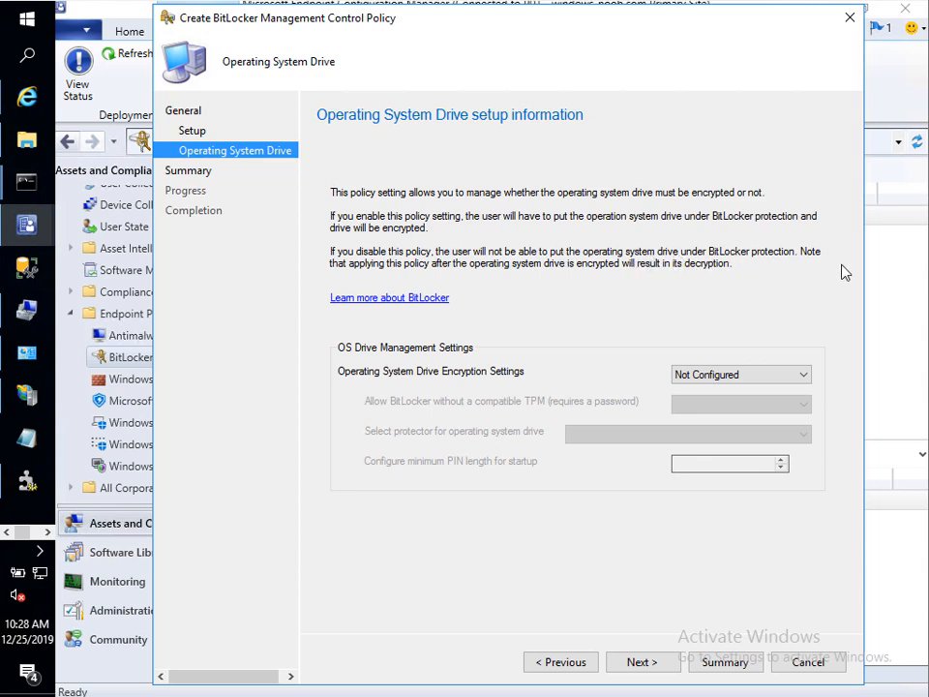
left_click(734, 378)
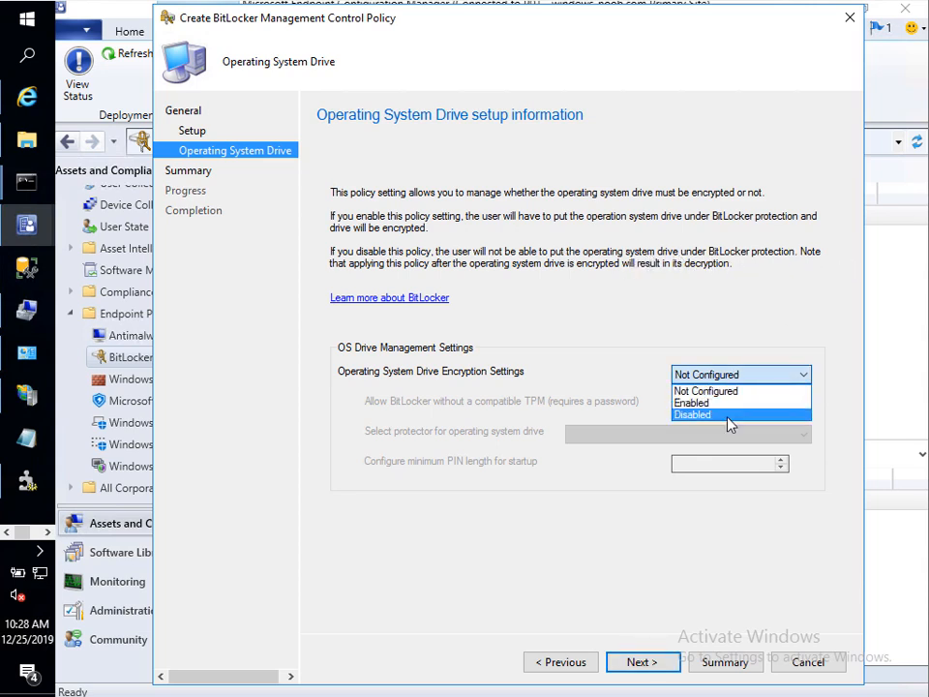
left_click(730, 414)
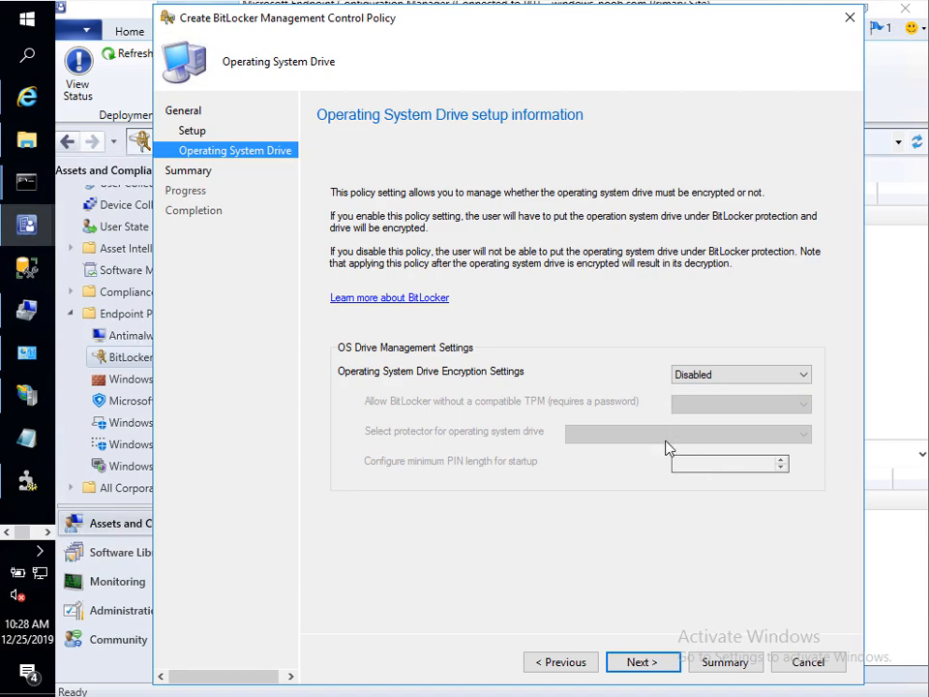
left_click(656, 665)
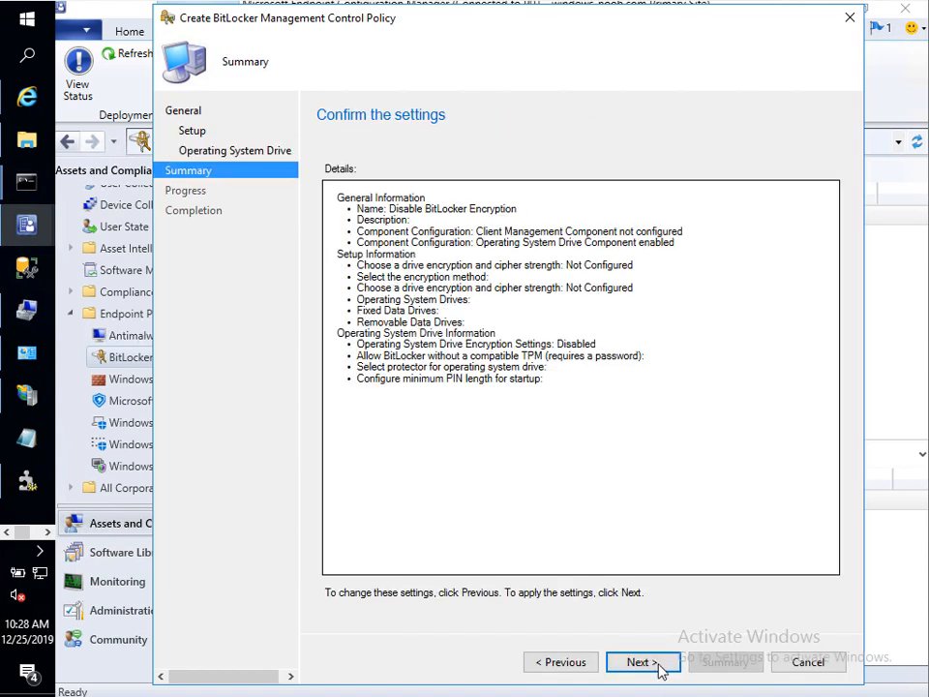
left_click(655, 666)
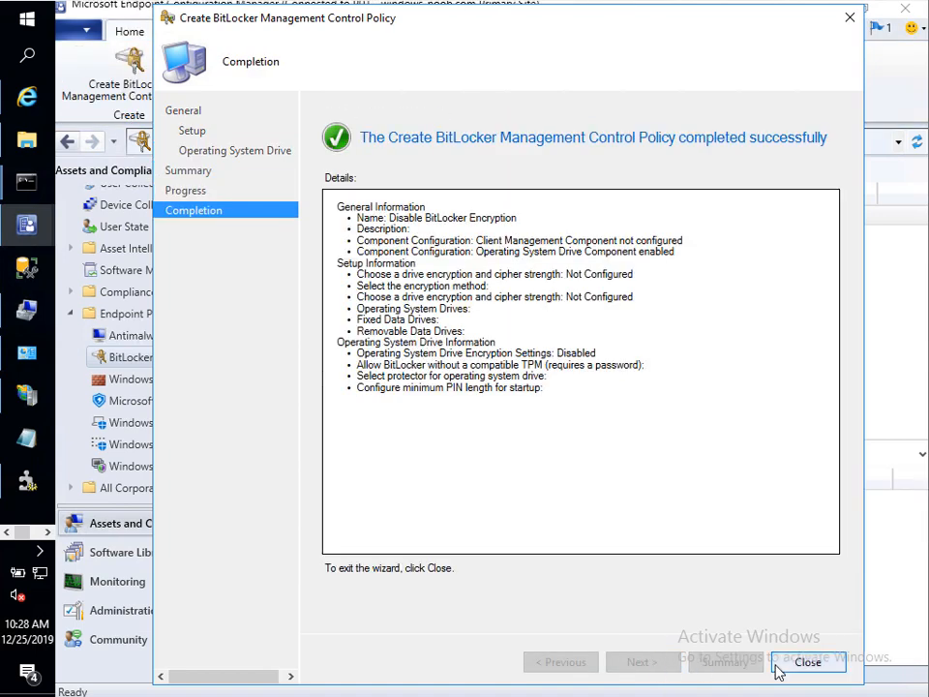
left_click(778, 664)
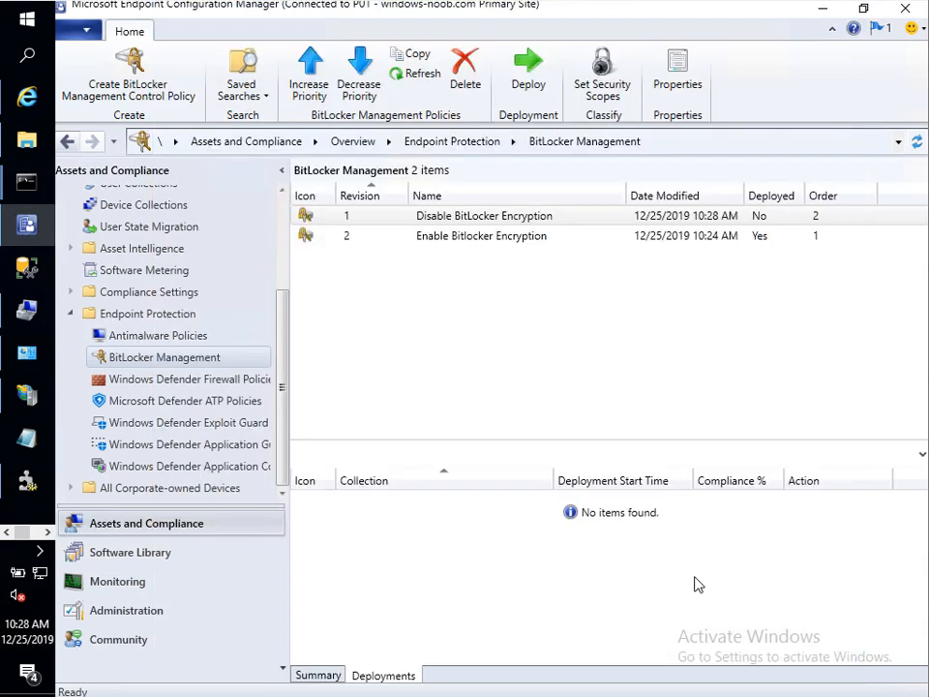
Step: Target the Disable BitLocker Encryption collection for deploying the Disable BitLocker Encryption policy
right_click(404, 220)
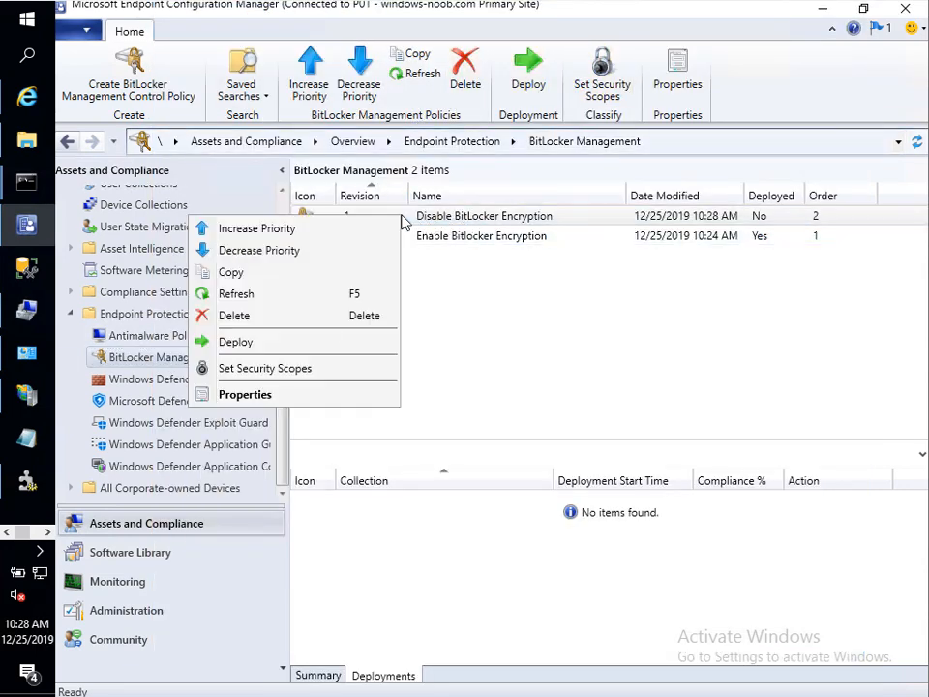
left_click(296, 343)
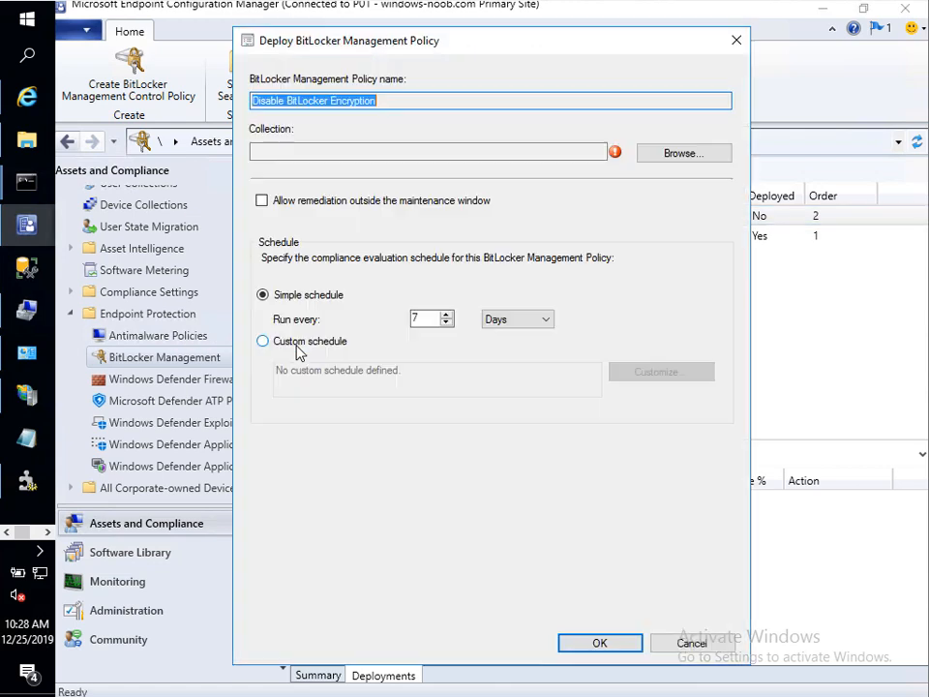
left_click(689, 154)
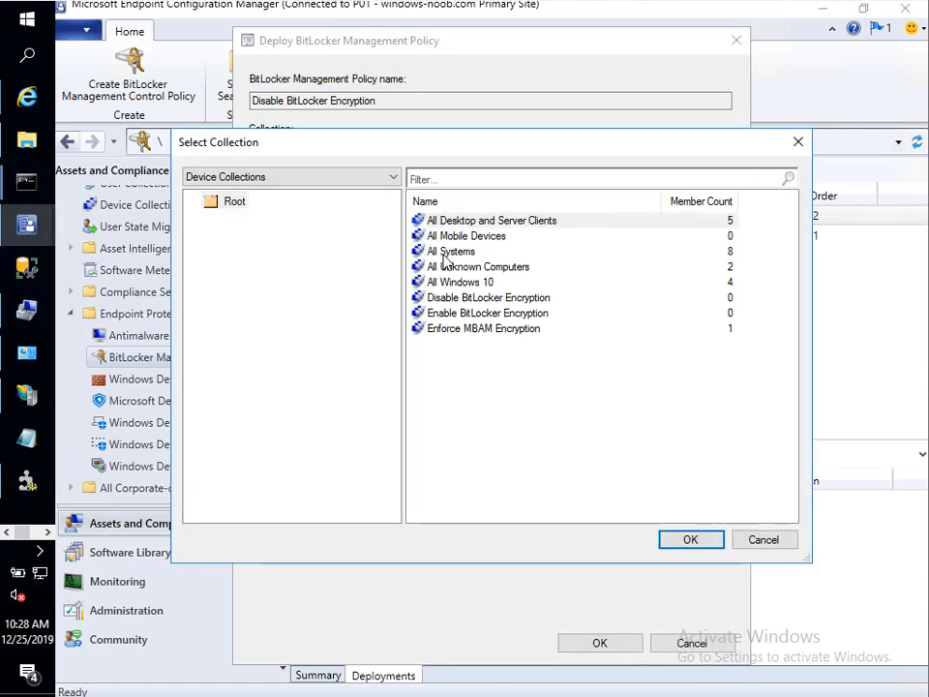
left_click(492, 299)
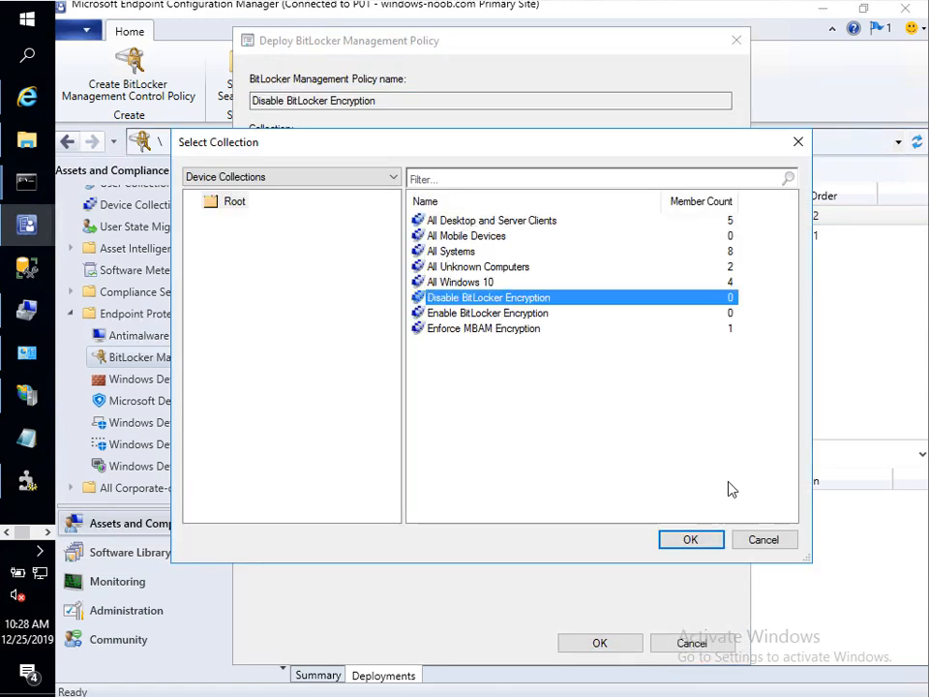
left_click(693, 537)
Step: Set evaluation to every 1 minute, deploy, and select the Disable BitLocker Encryption policy
double_click(423, 322)
type("1")
left_click(497, 321)
left_click(510, 332)
left_click(596, 642)
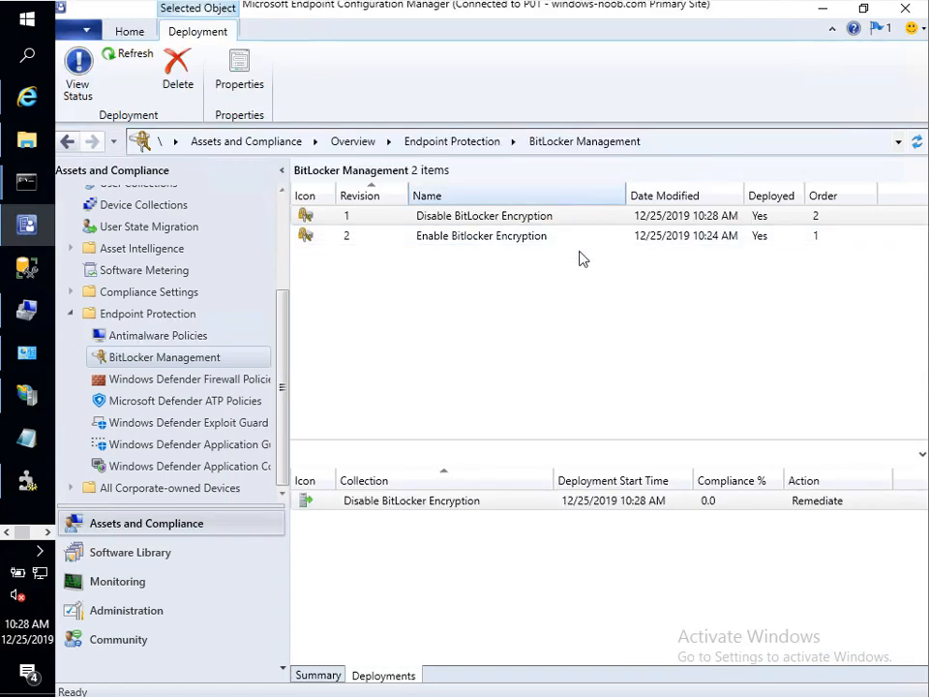
left_click(586, 211)
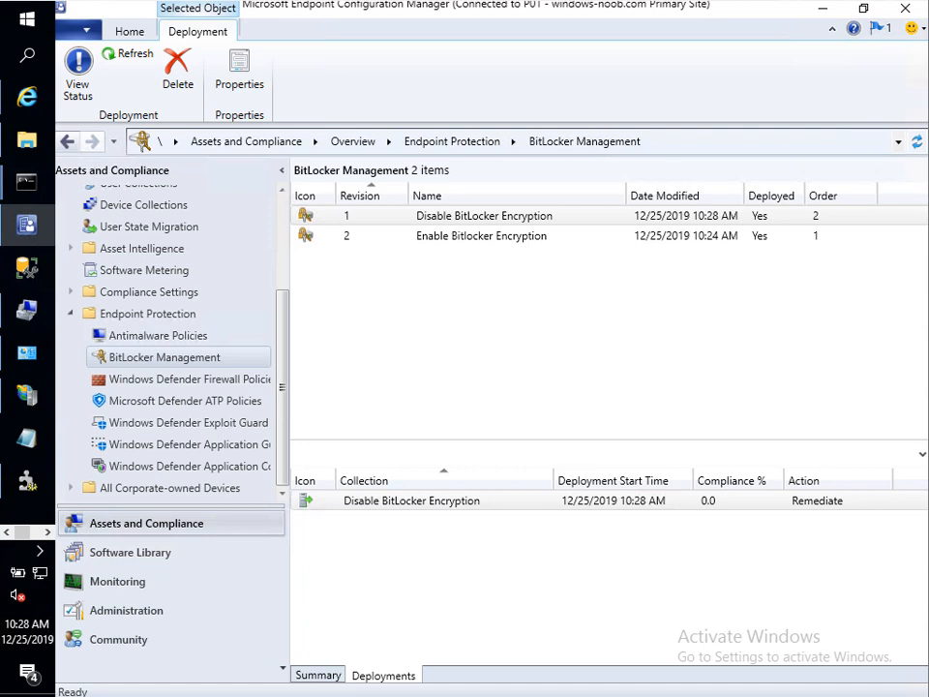
Step: Check Enable Bitlocker Encryption's deployment, then list the Compliance Settings configuration items
left_click(452, 236)
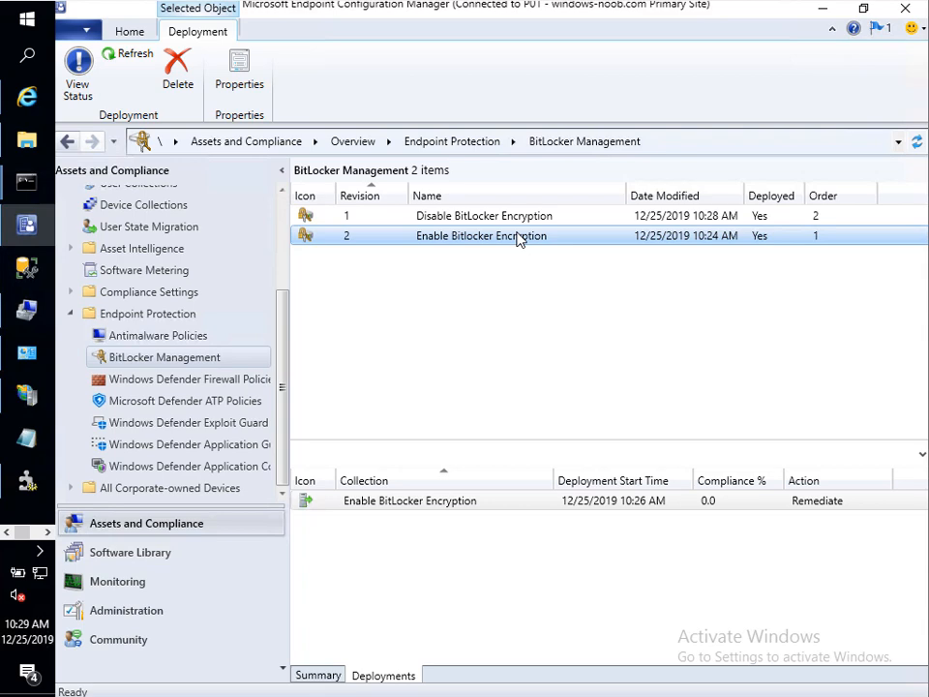
left_click(165, 293)
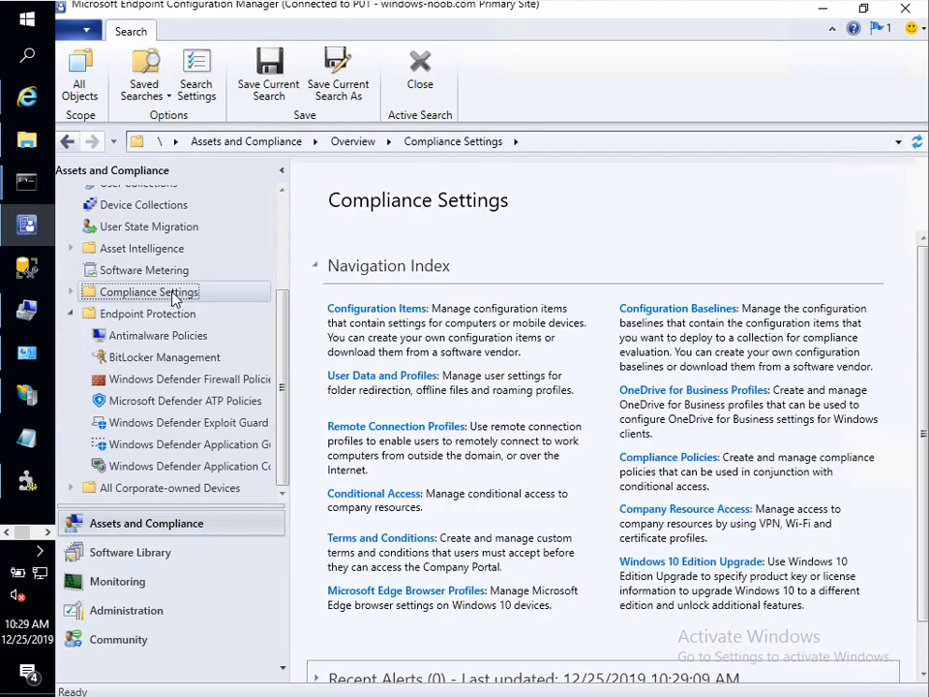
left_click(163, 313)
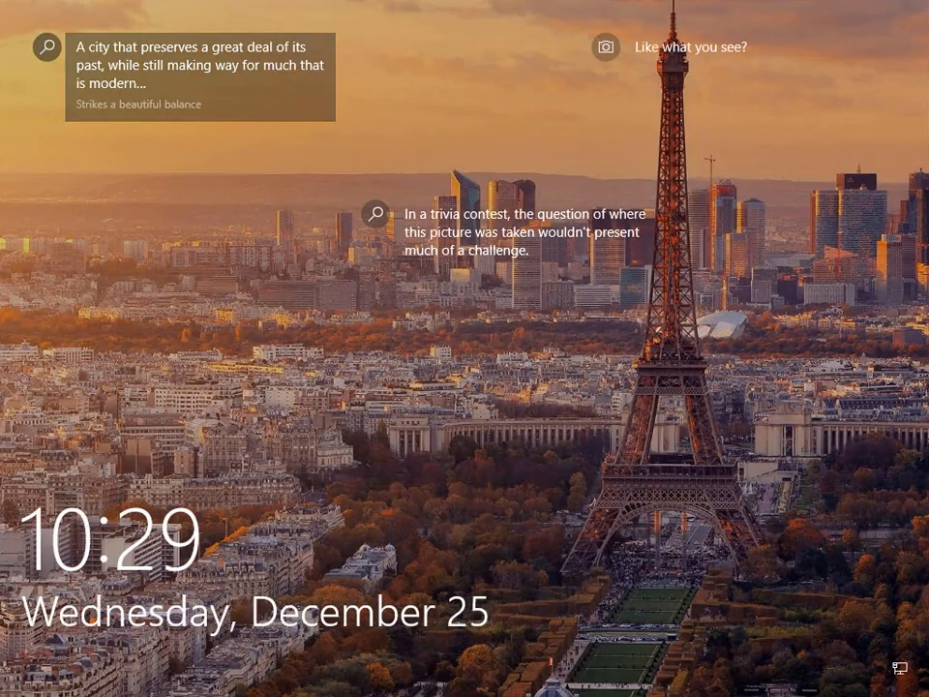
Step: Sign in to the Windows 10 client with the account password
left_click(403, 356)
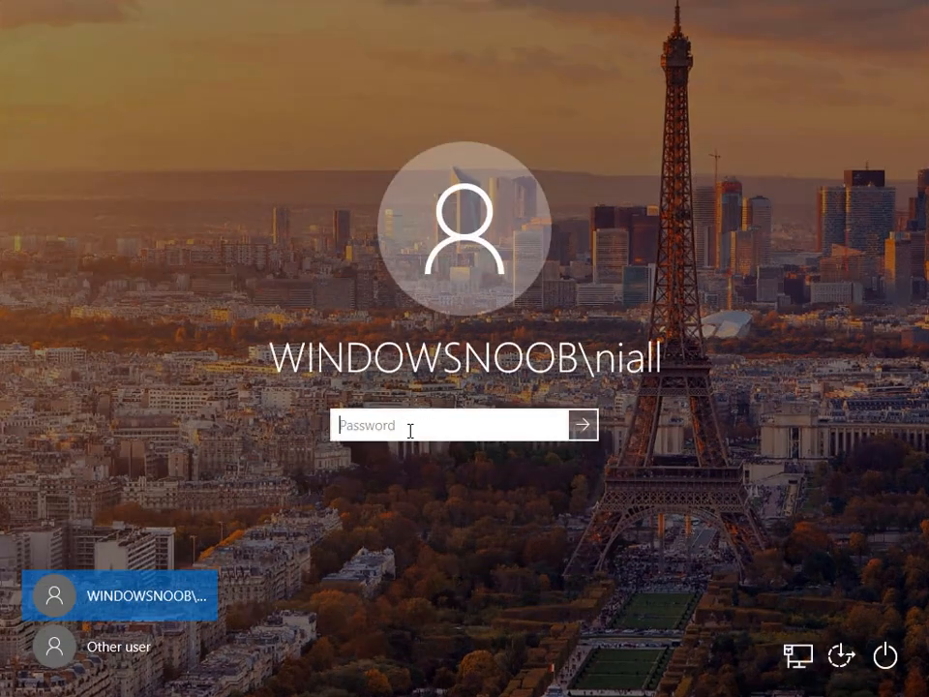
type("P")
key("Return")
key("Return")
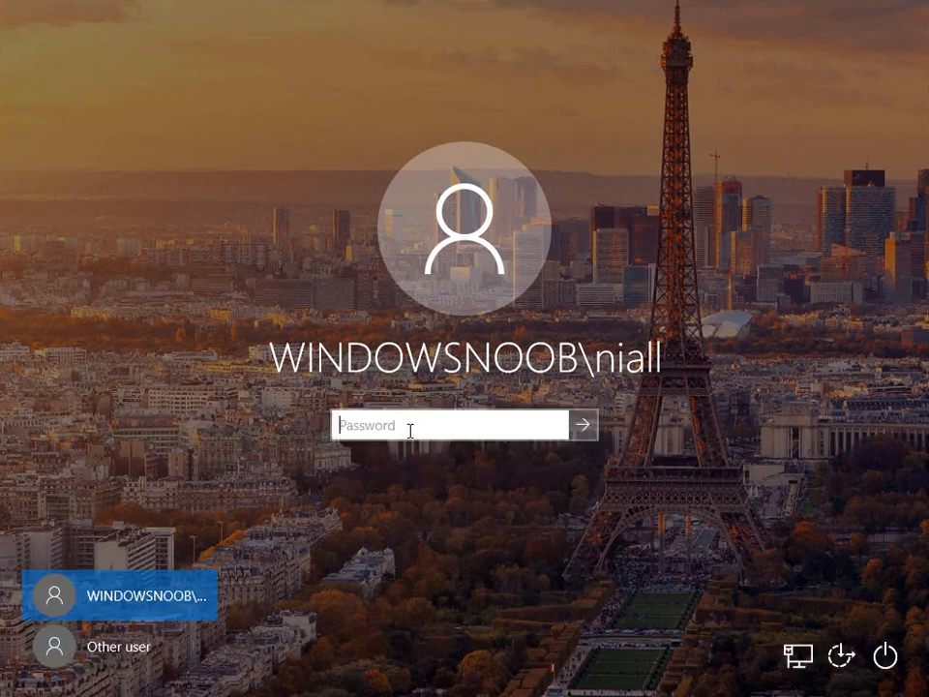
type("Pa")
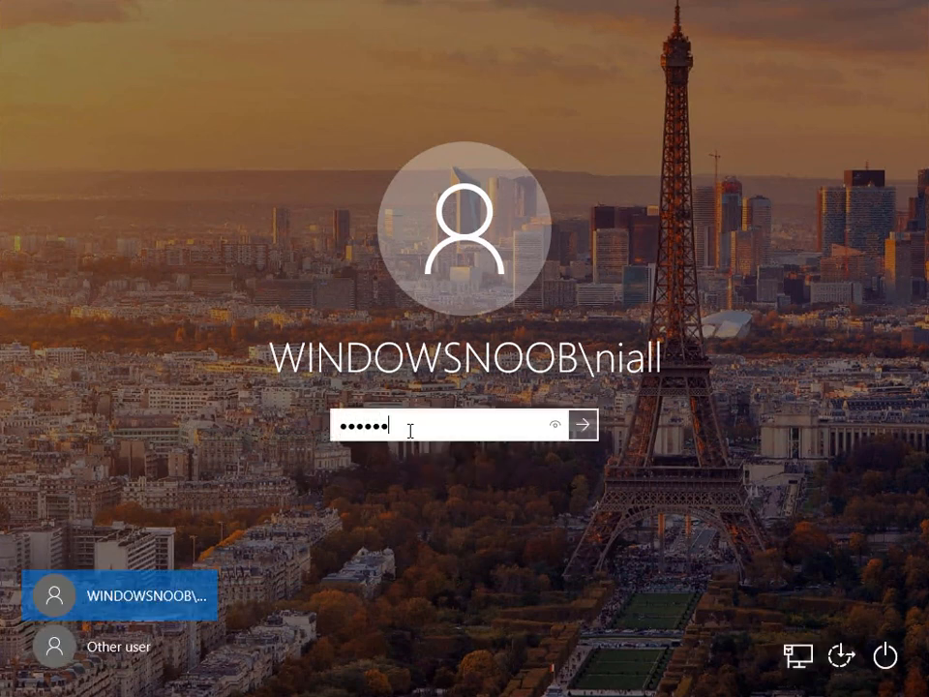
key("Return")
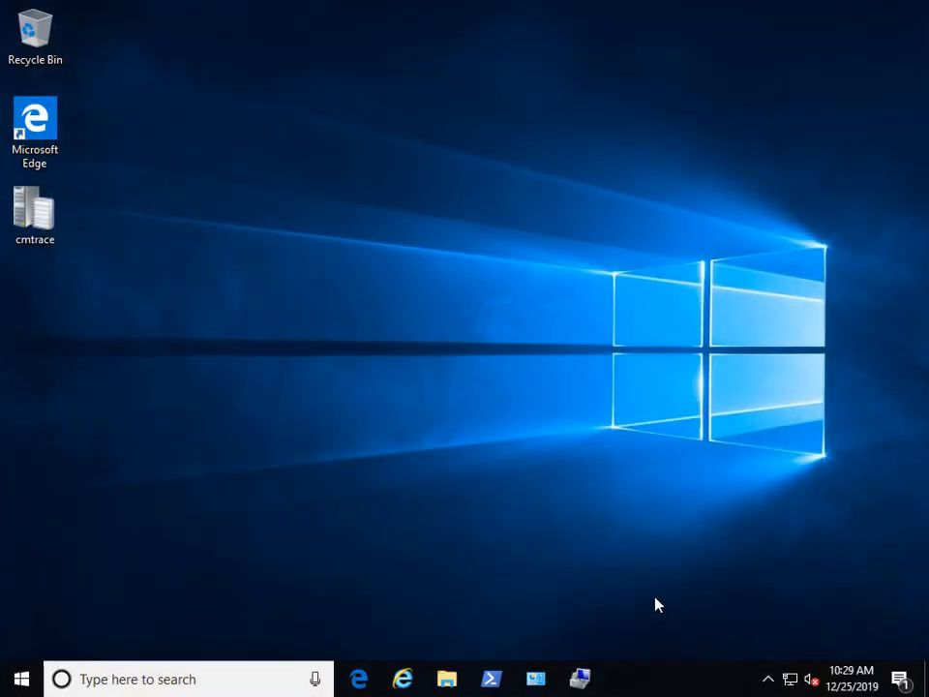
Step: Launch Windows PowerShell as administrator, supplying the admin account's user name and password
right_click(490, 678)
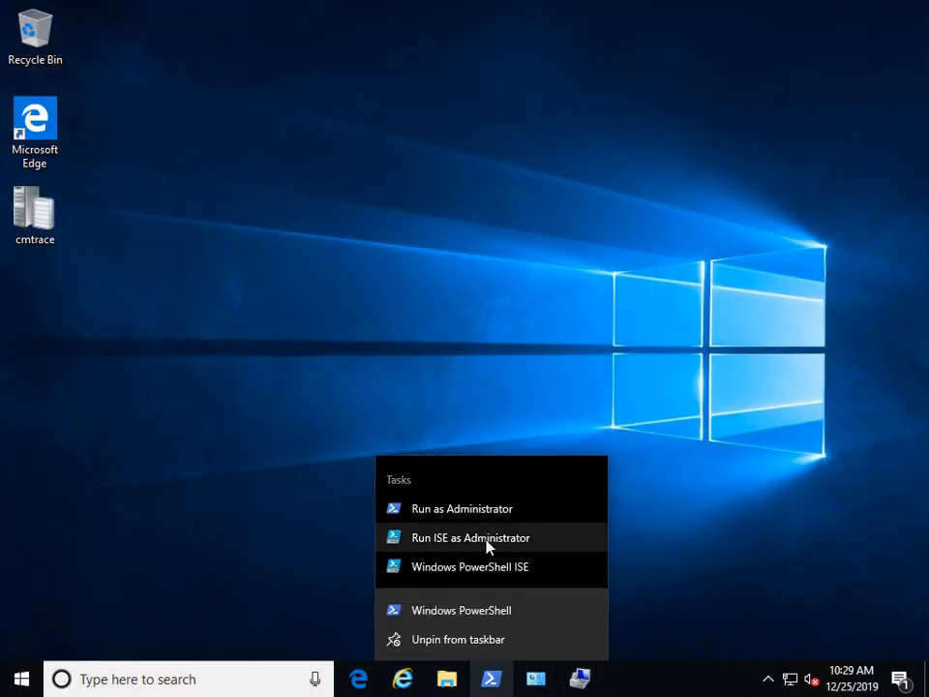
right_click(460, 611)
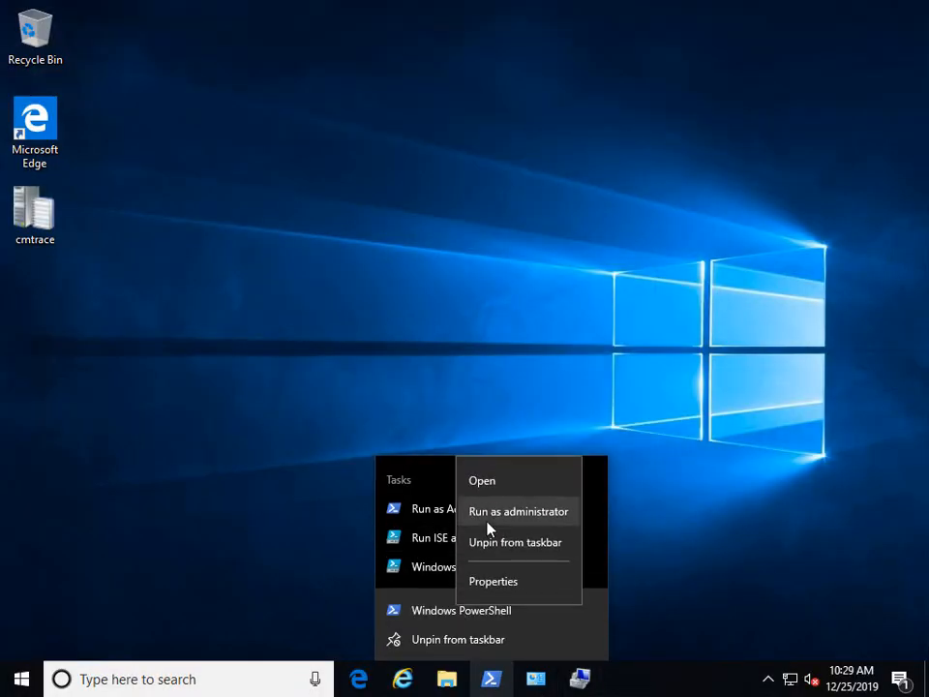
left_click(474, 509)
type("administrator")
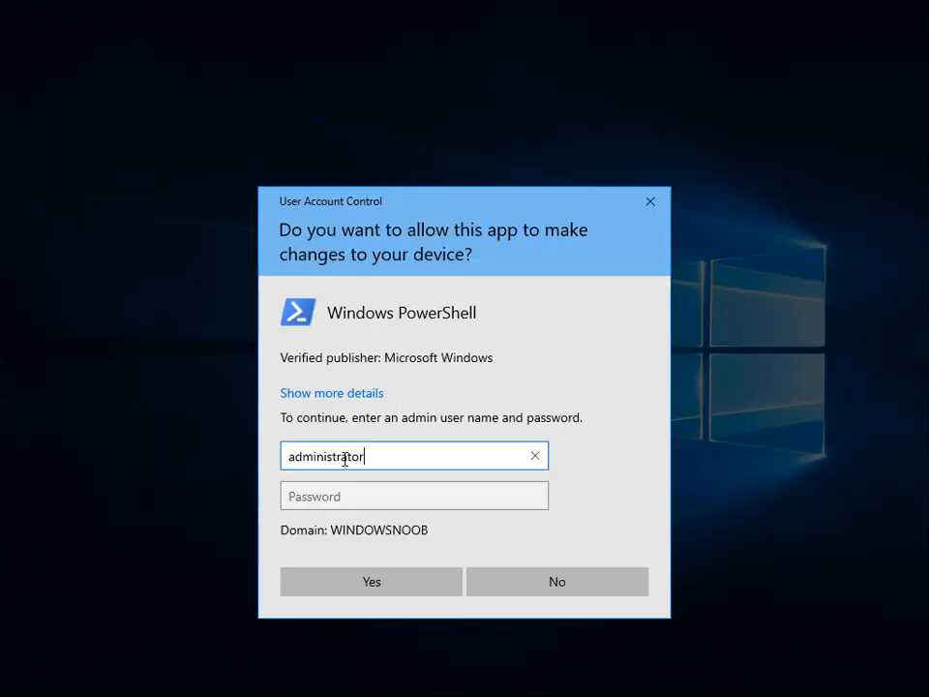
key("Tab")
type("P@ssw0rd")
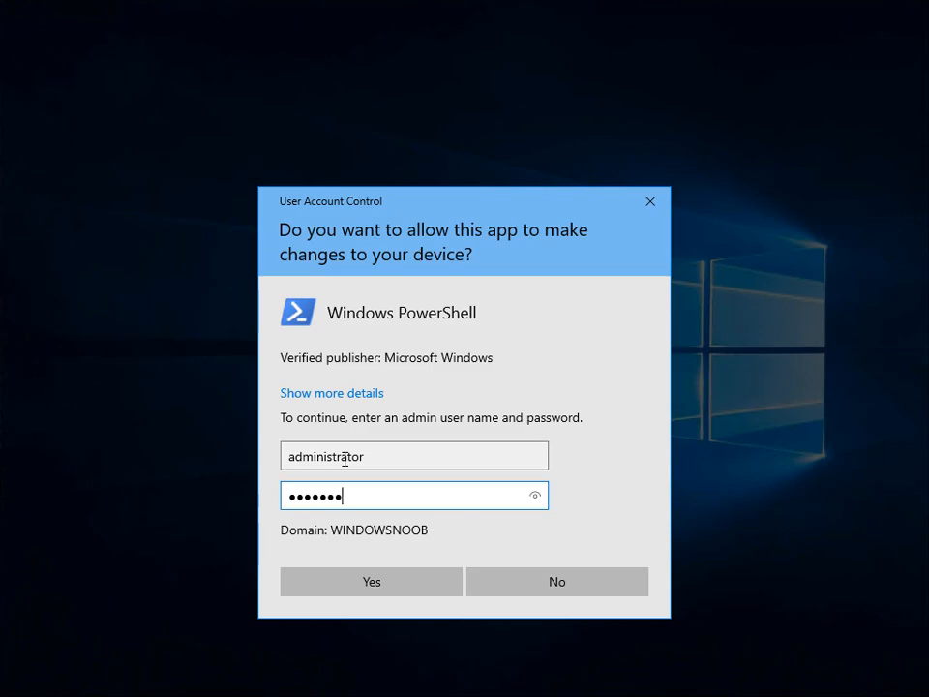
key("Return")
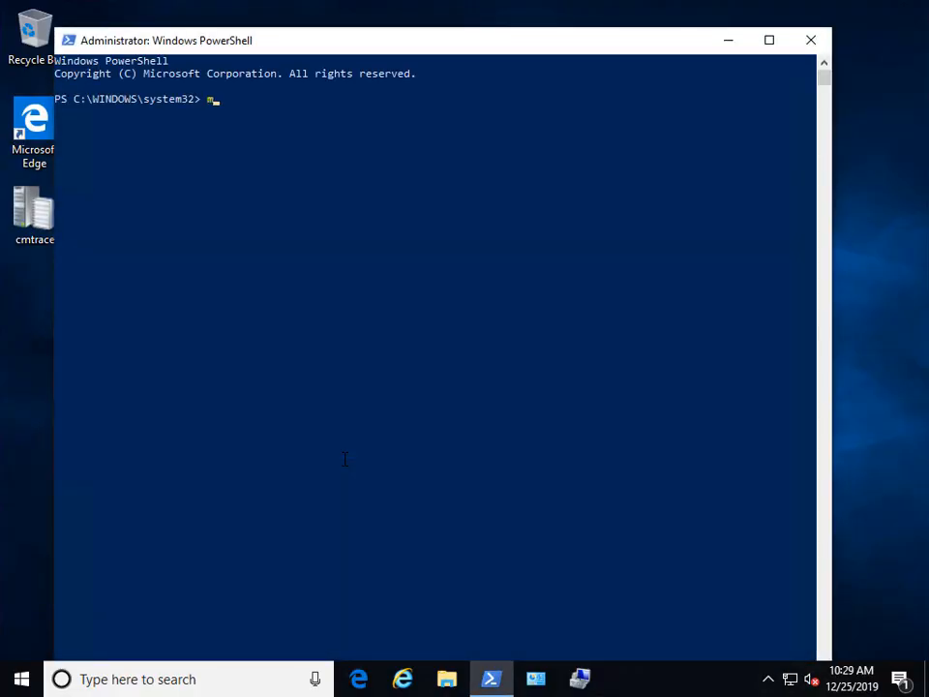
Step: Run manage-bde -status and highlight drive C:'s Fully Encrypted conversion status
type("manage-bde -status")
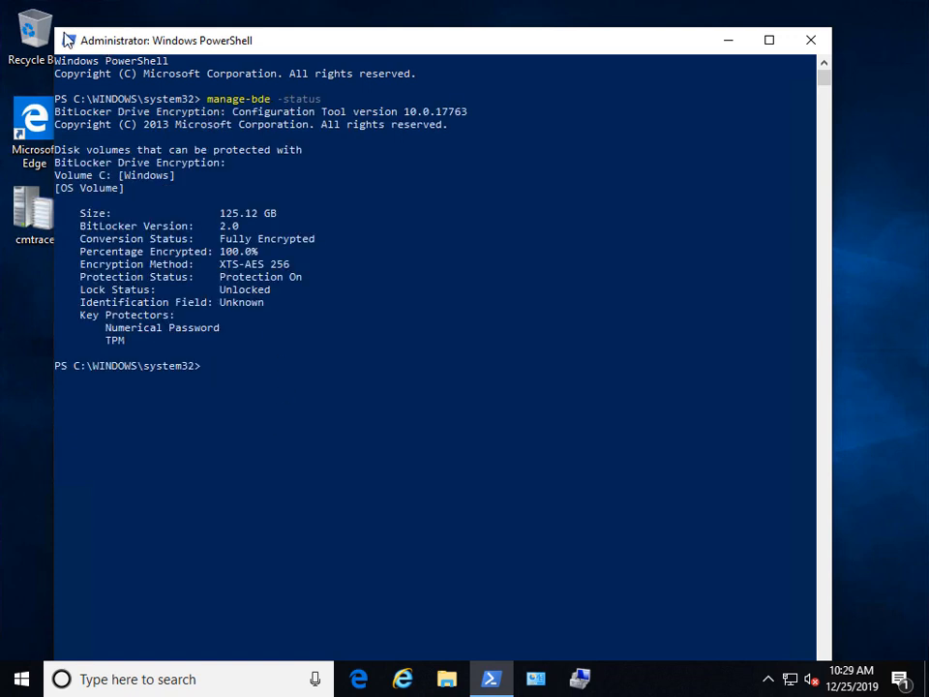
left_click_drag(55, 27, 106, 164)
left_click_drag(311, 187, 345, 72)
left_click_drag(310, 263, 385, 269)
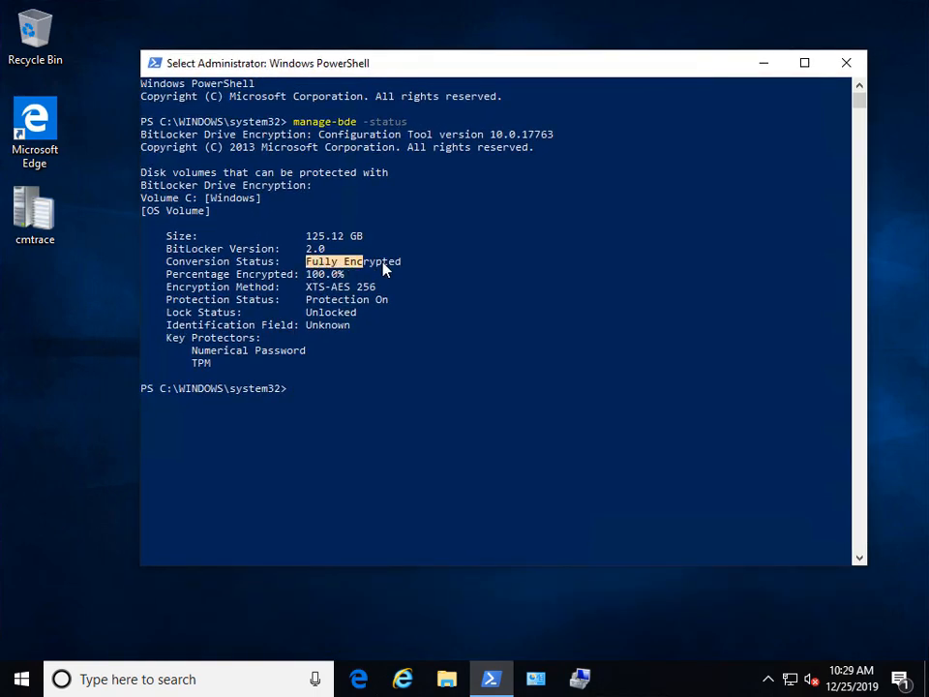
Step: View the locked drives under This PC in File Explorer
left_click(446, 677)
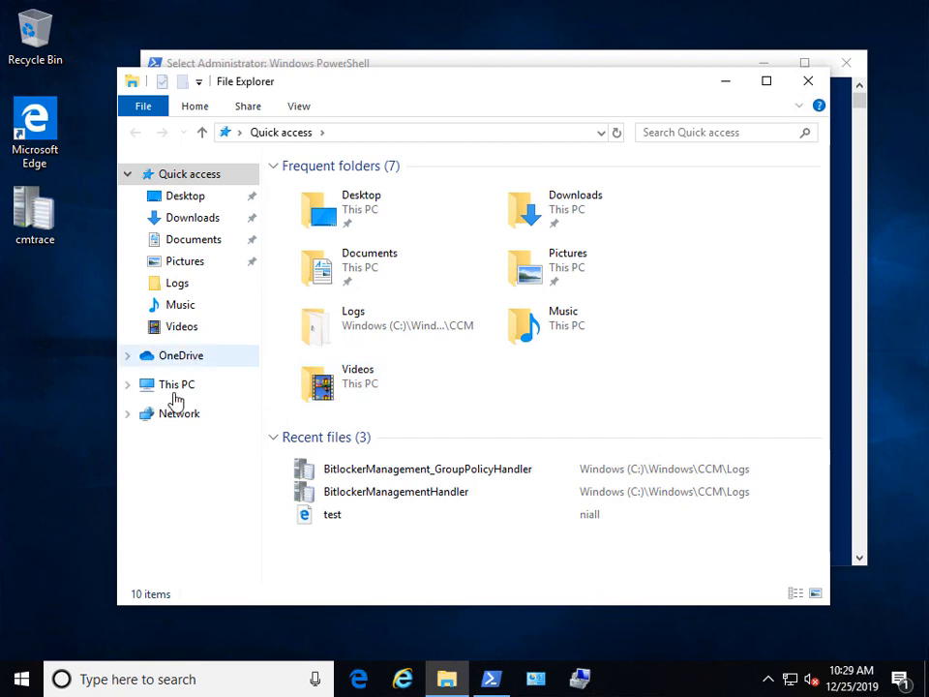
left_click(177, 384)
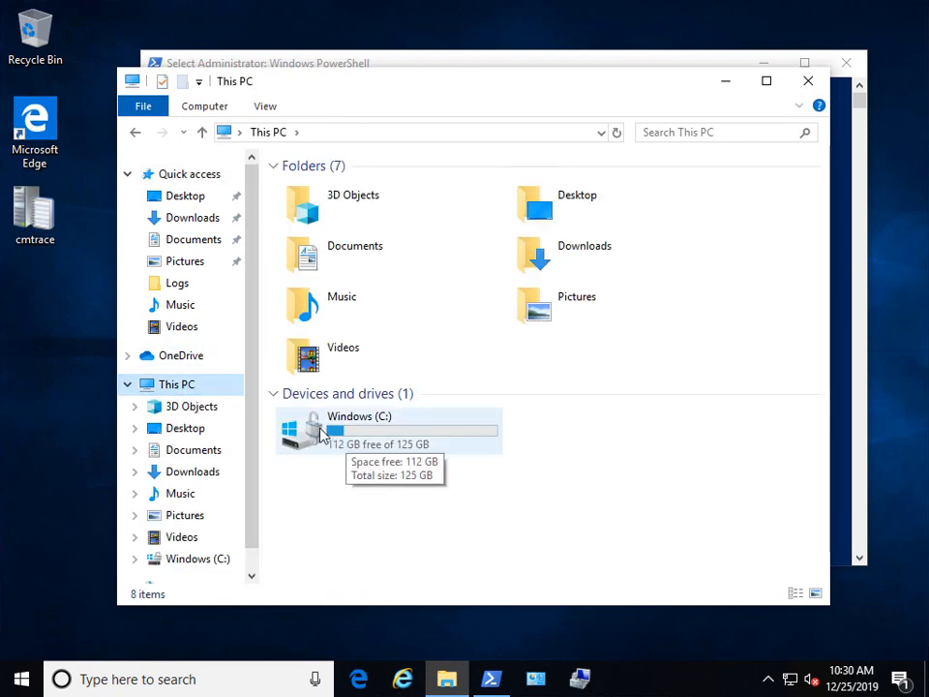
left_click_drag(500, 92, 459, 118)
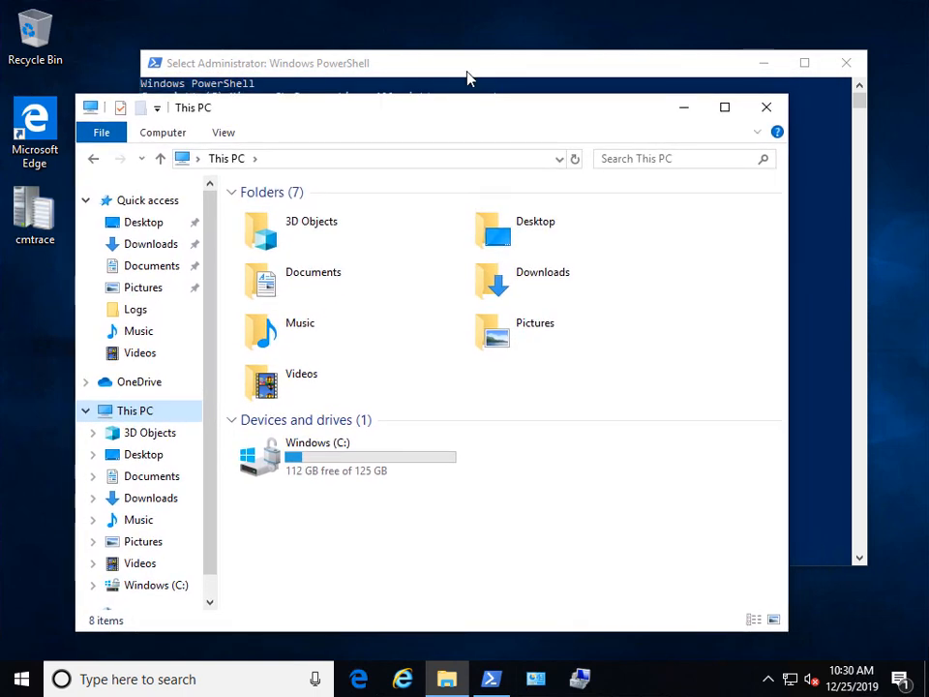
left_click_drag(468, 75, 518, 36)
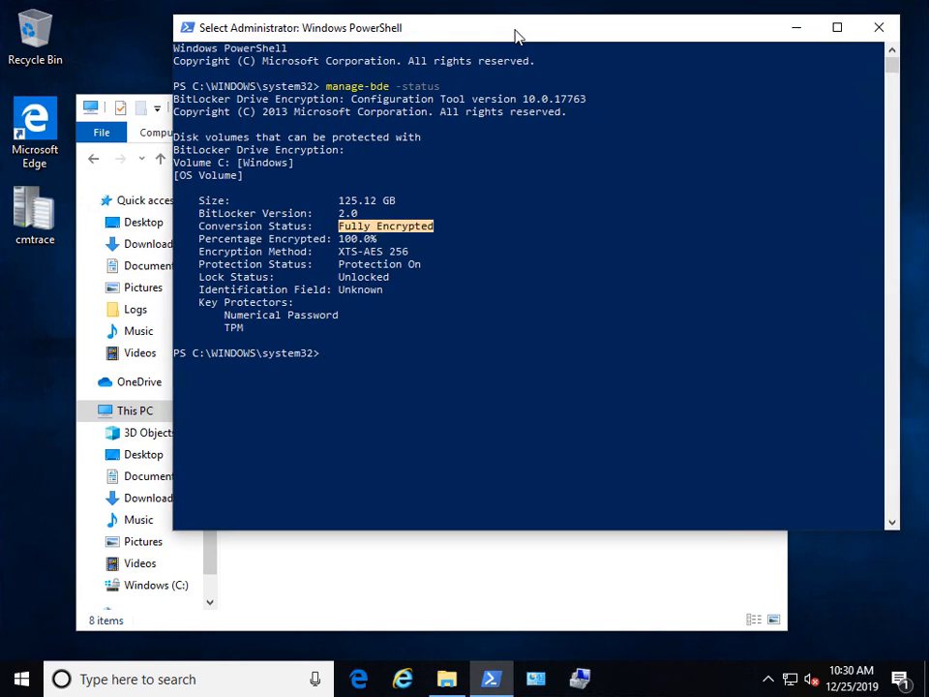
Step: Run hostname and select the computer name MININT-M8U1JNO
left_click(455, 365)
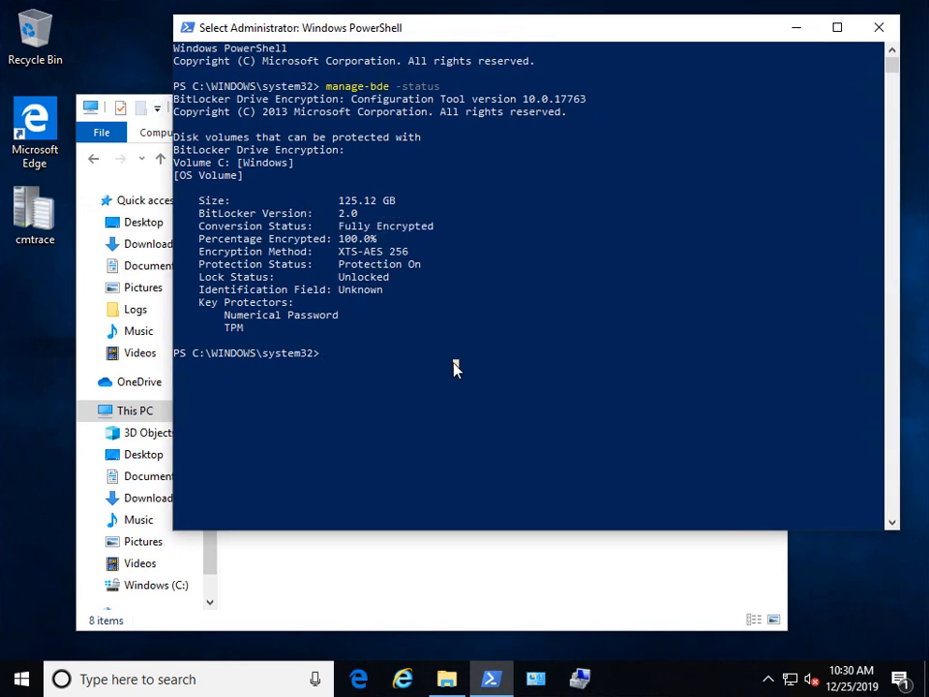
type("hostname")
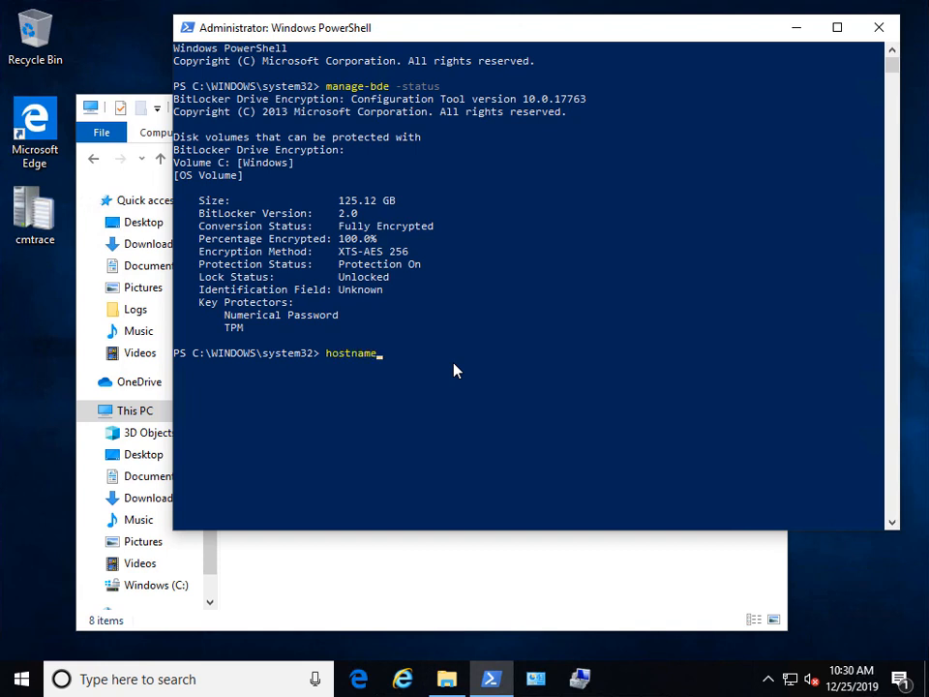
key("Return")
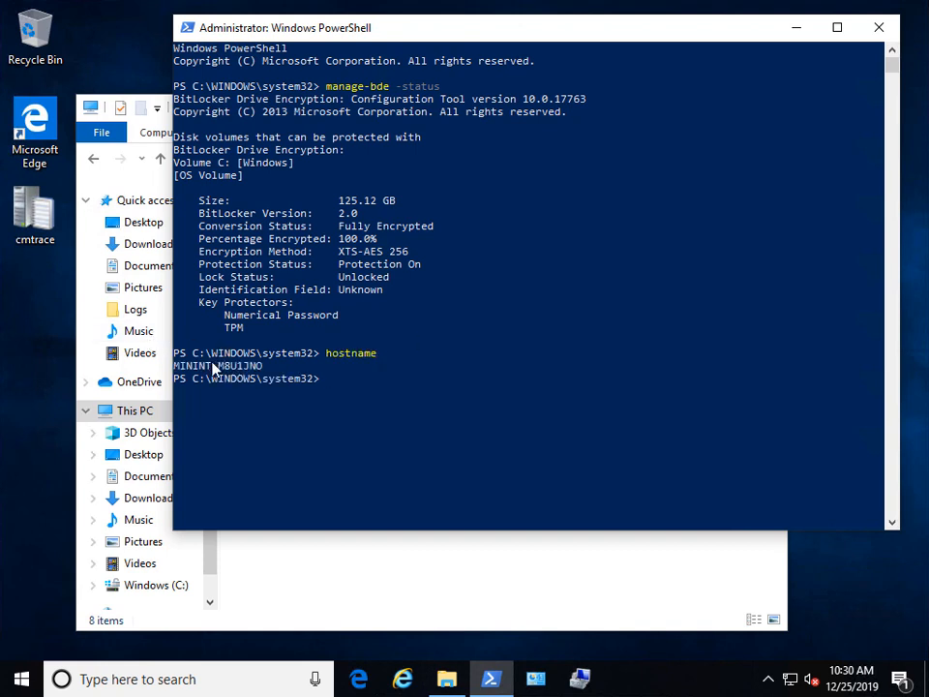
left_click(176, 368)
left_click_drag(232, 373, 261, 373)
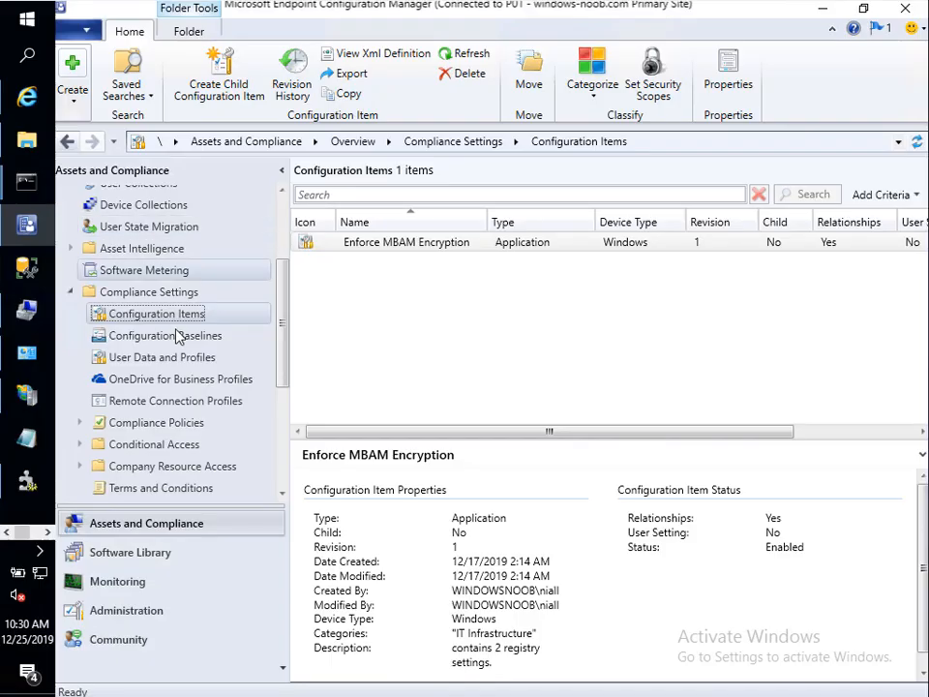
Step: Add device MININT-M8U1JNO to the Disable BitLocker Encryption device collection
left_click_drag(282, 349, 284, 265)
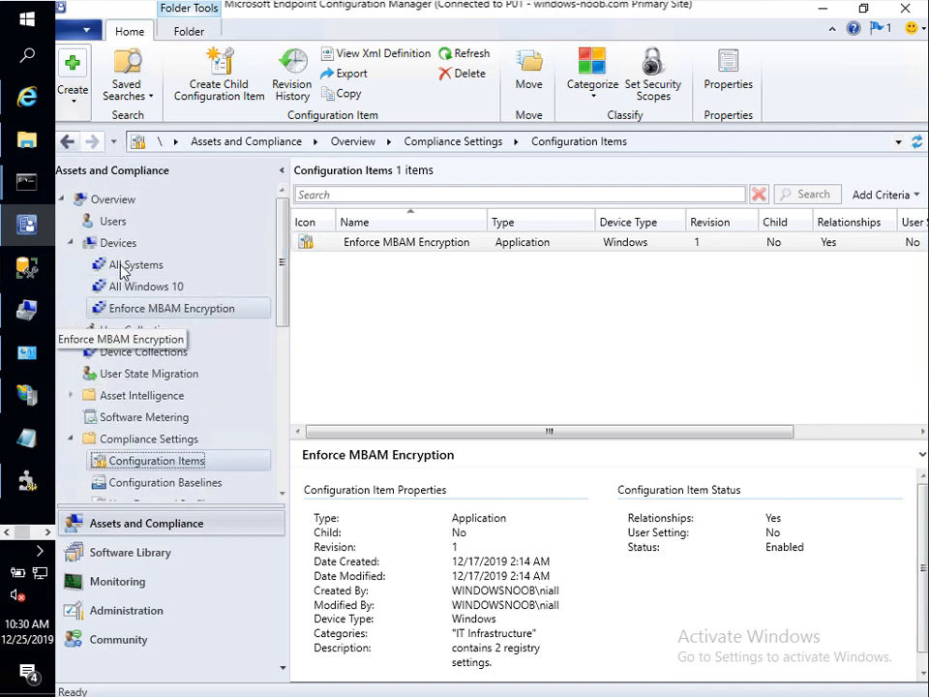
left_click(130, 247)
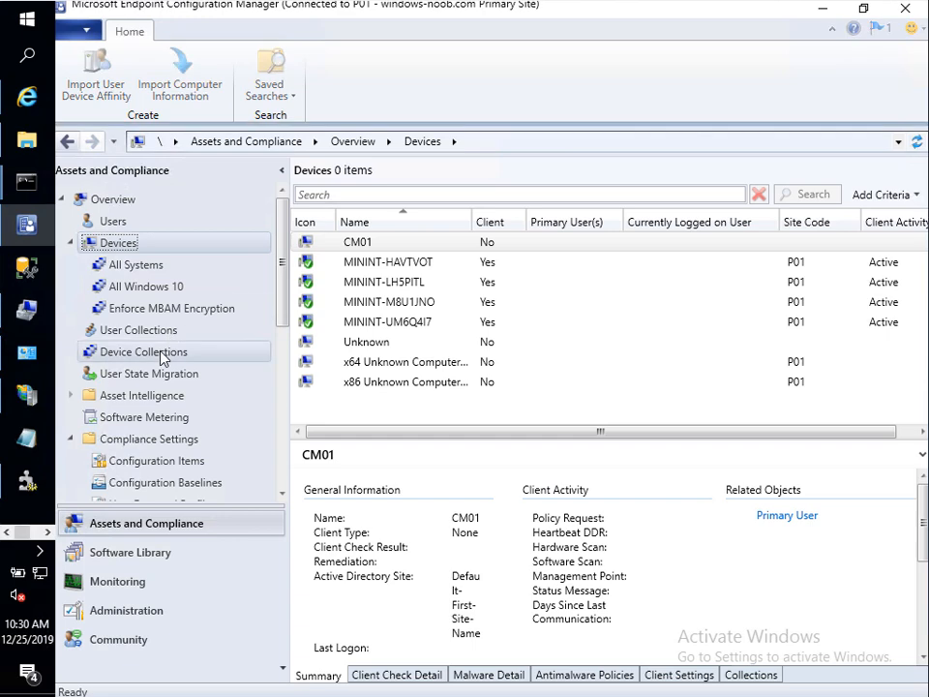
left_click(145, 352)
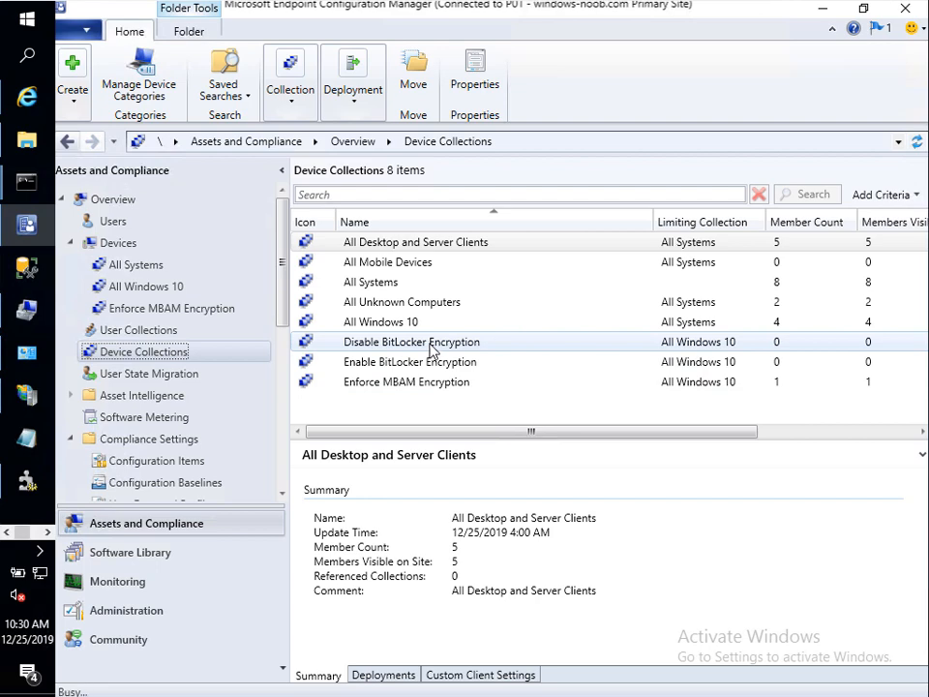
right_click(432, 350)
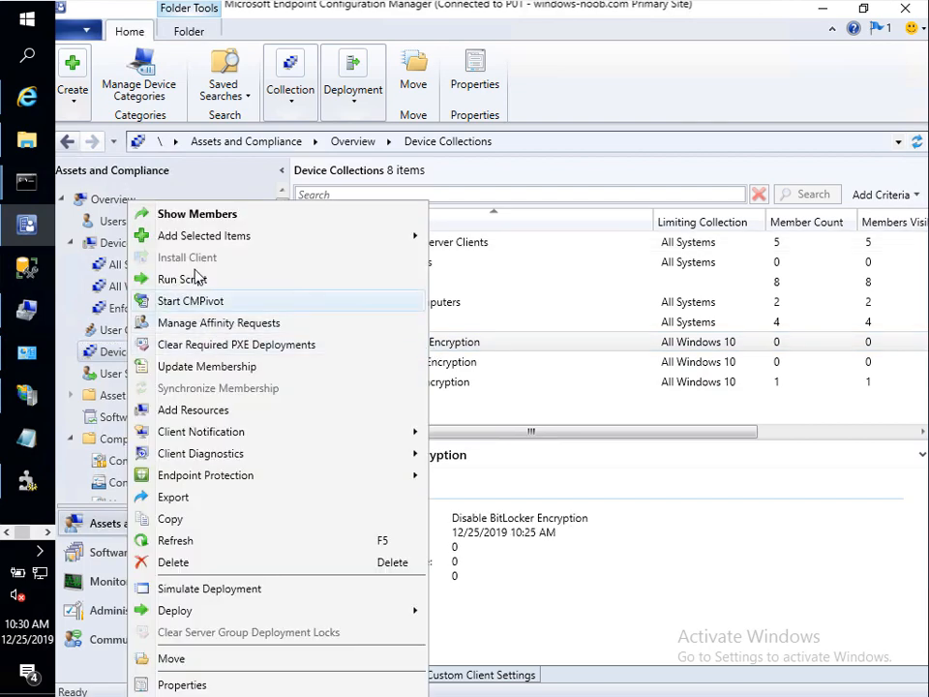
left_click(202, 410)
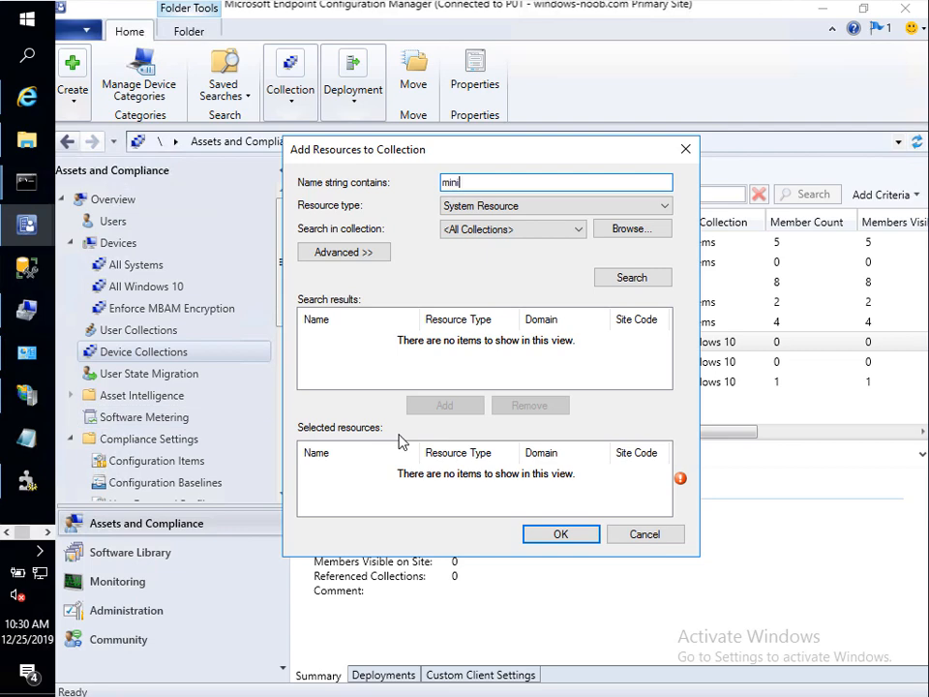
left_click(640, 279)
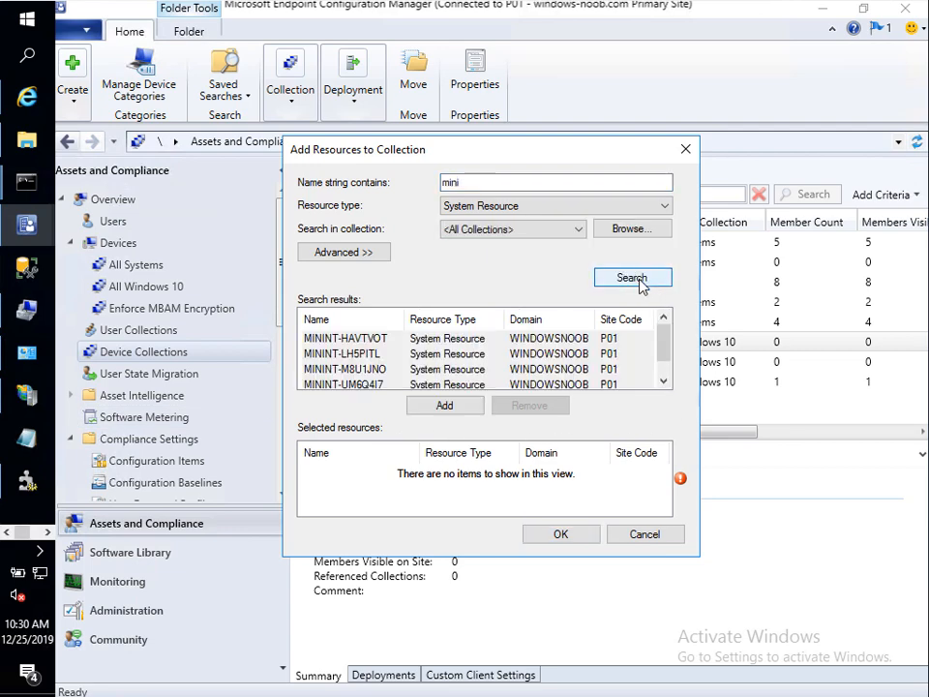
left_click(363, 368)
left_click(432, 404)
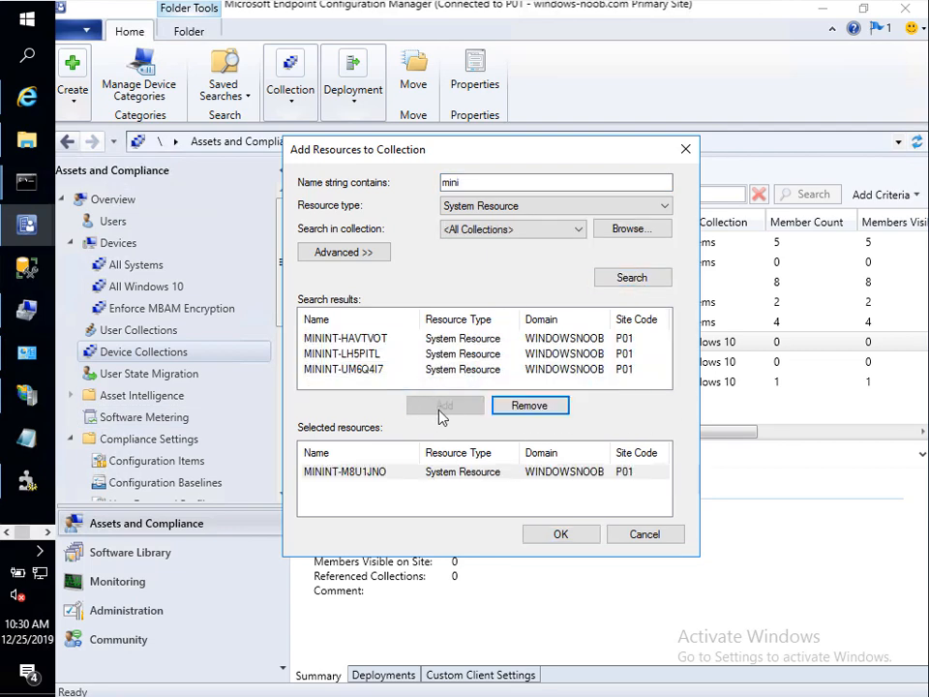
left_click(561, 535)
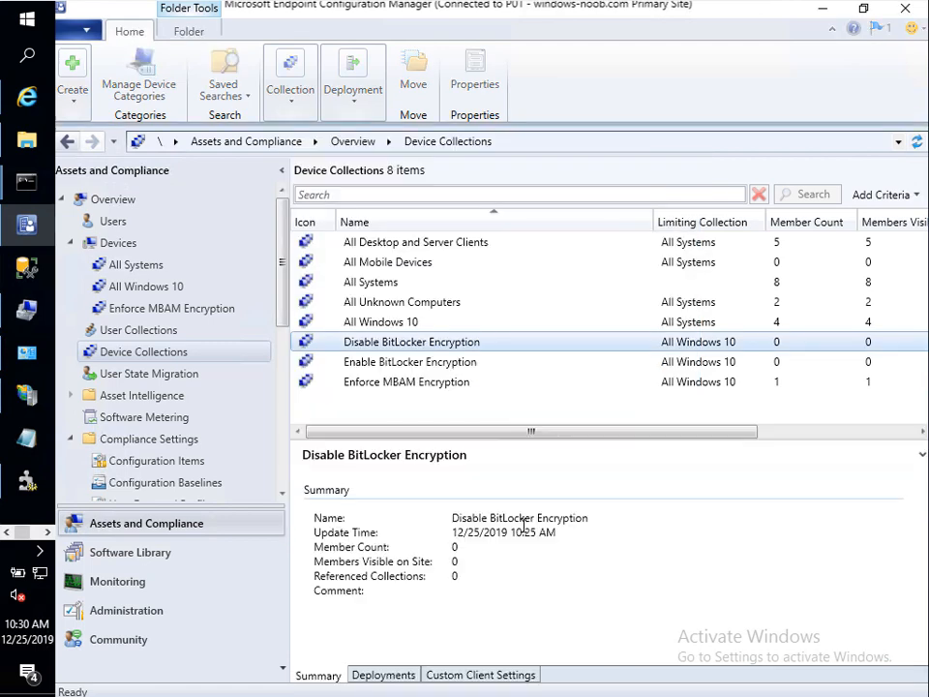
Step: Refresh the collections list until Disable BitLocker Encryption shows its new member
left_click(915, 143)
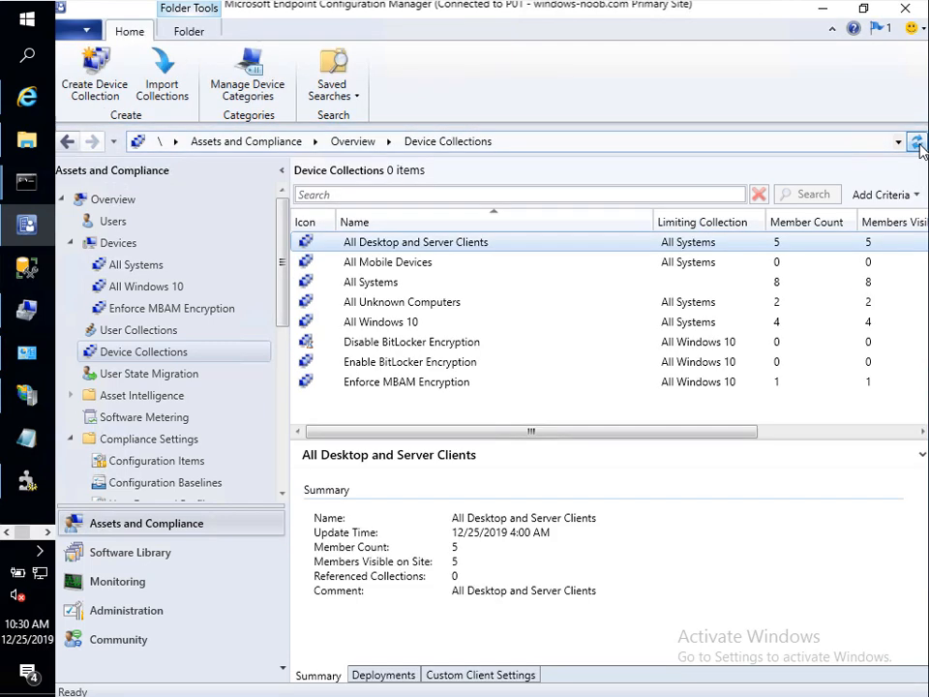
left_click(363, 341)
left_click(916, 142)
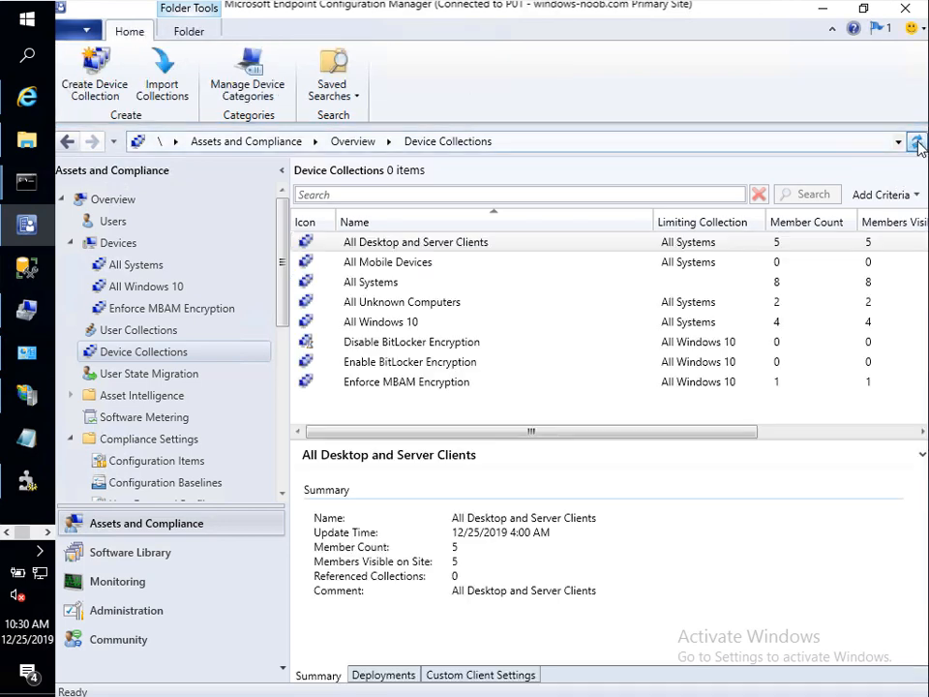
left_click(384, 343)
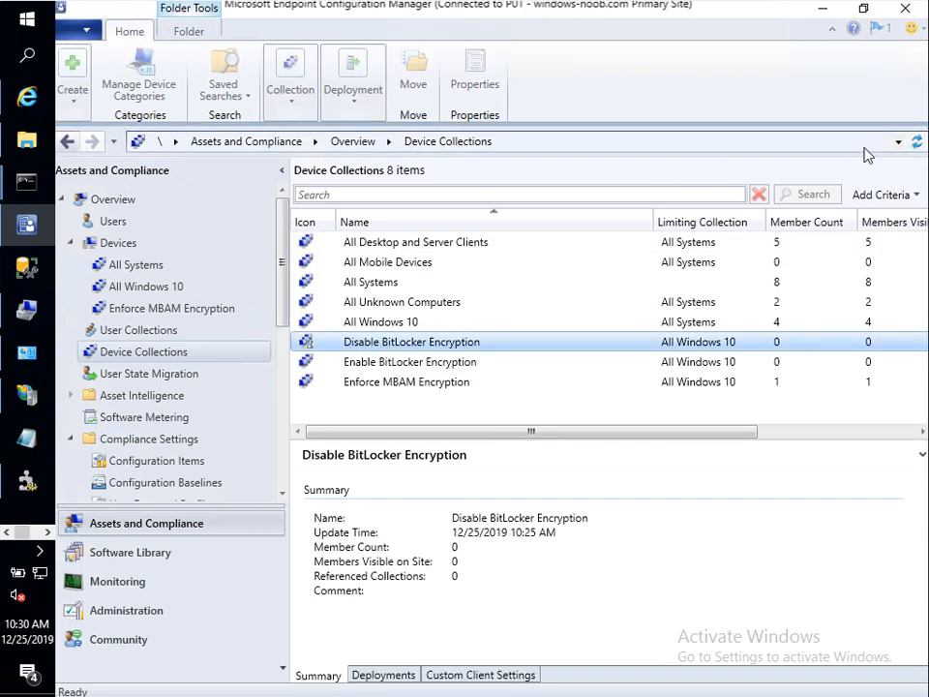
left_click(917, 142)
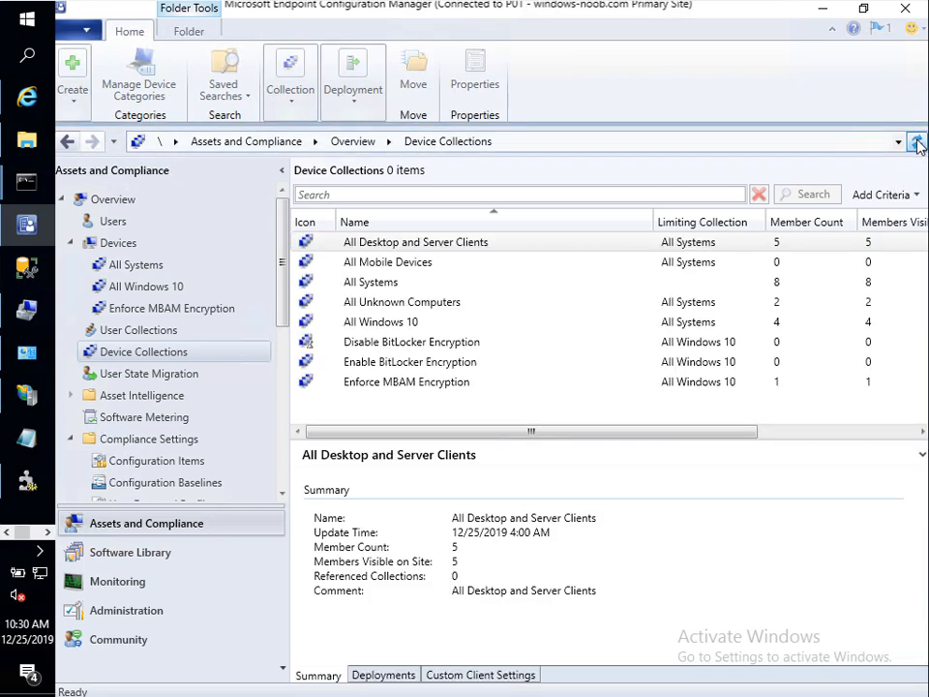
left_click(392, 344)
left_click(916, 142)
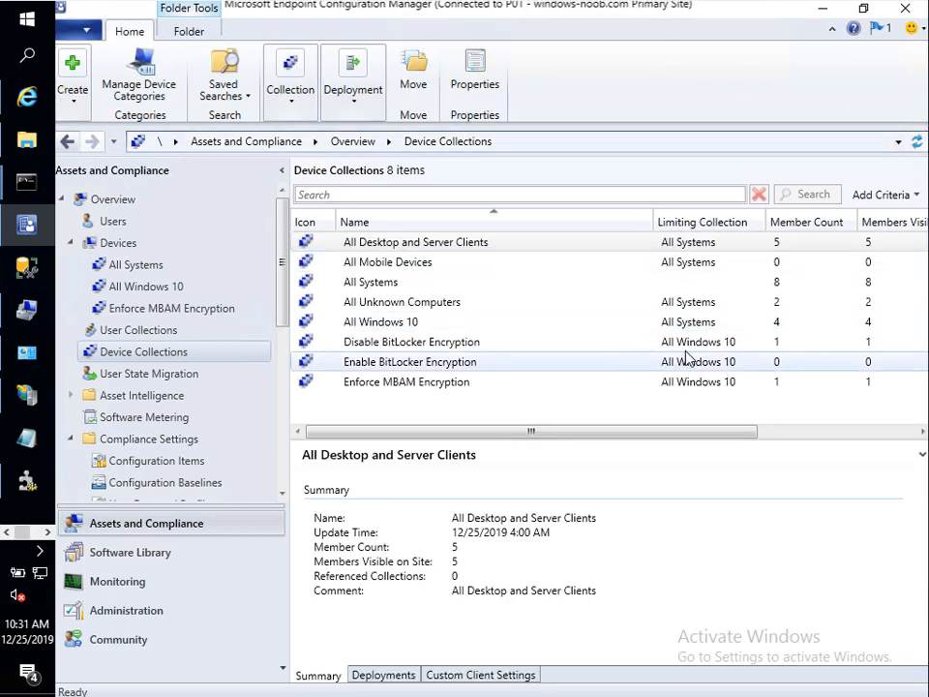
left_click(647, 349)
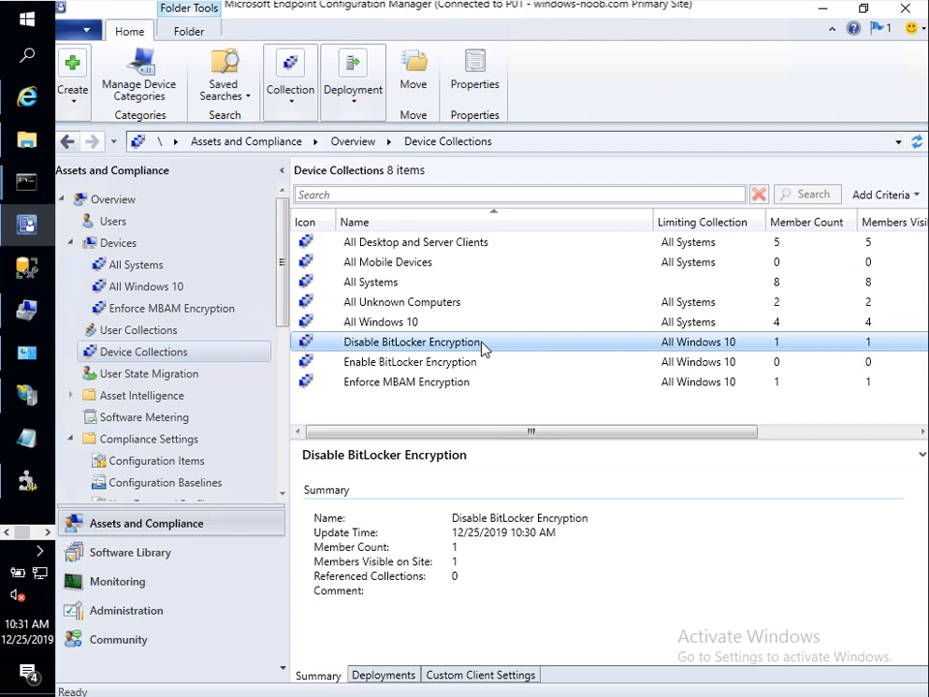
Step: Send a Download Computer Policy notification to the Disable BitLocker Encryption collection
right_click(336, 341)
mouse_move(419, 440)
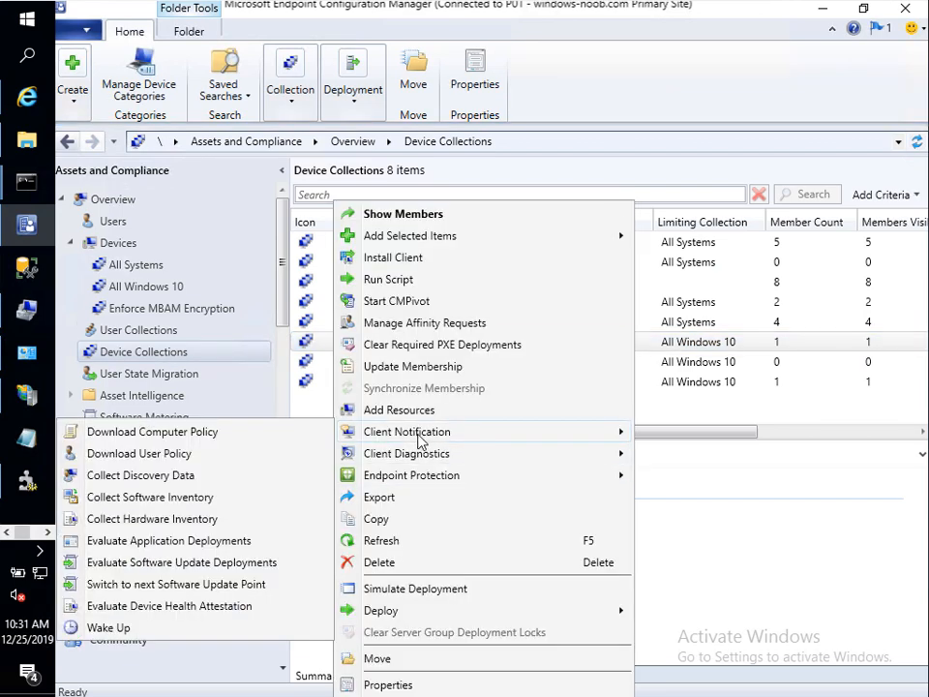
left_click(247, 441)
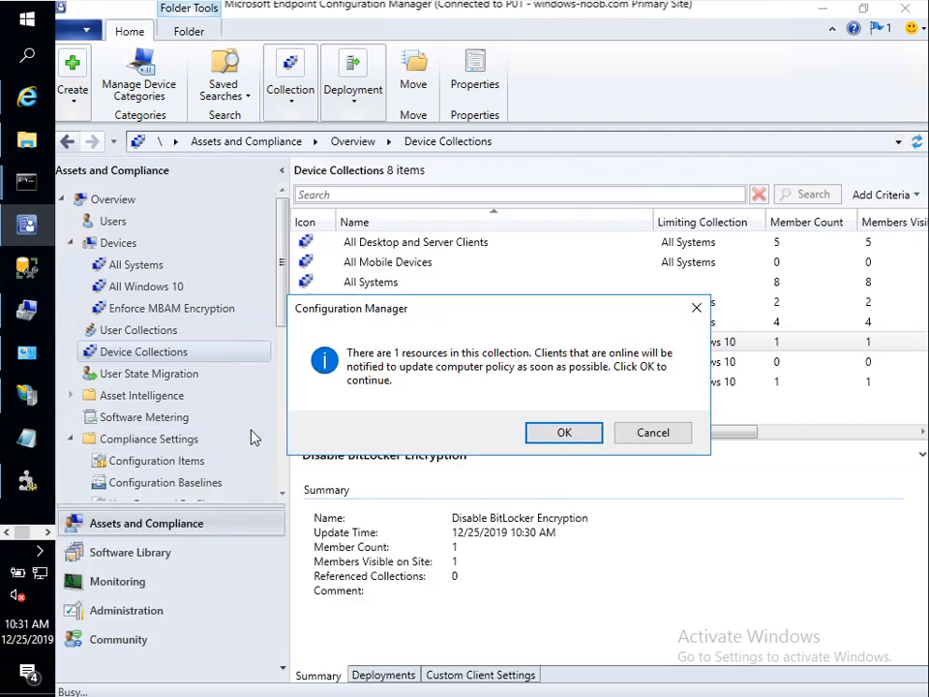
left_click(550, 432)
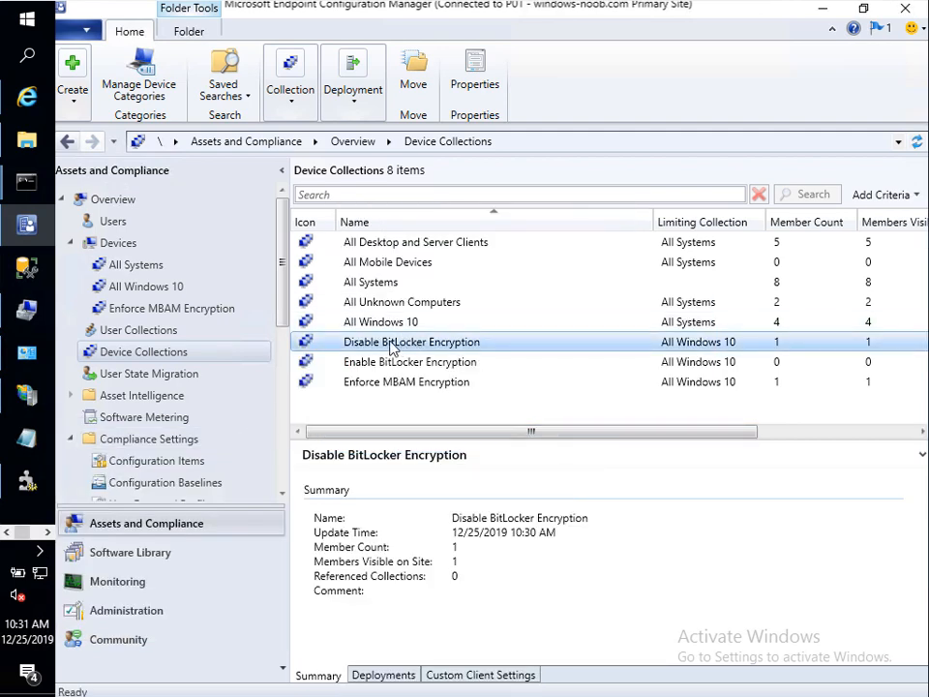
mouse_move(26, 352)
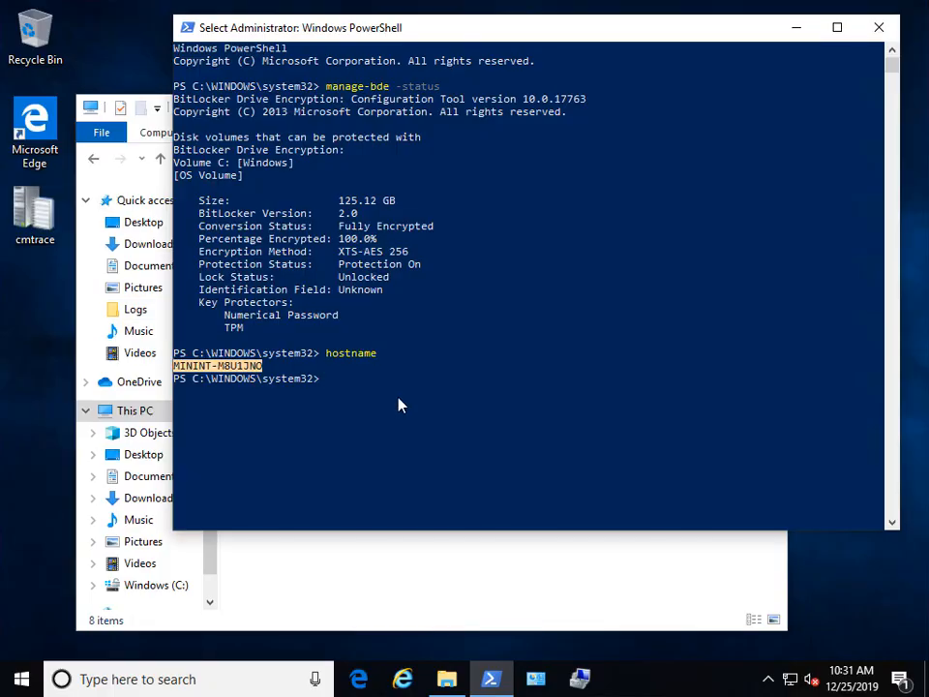
Step: Open the Configuration Manager client properties from Control Panel's System and Security
left_click(538, 679)
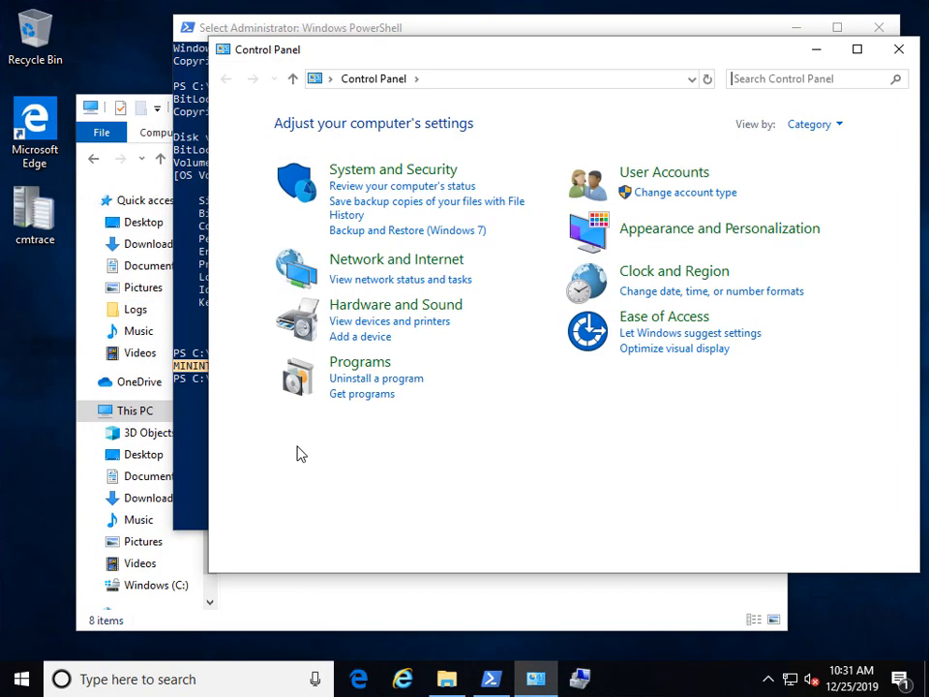
left_click(418, 171)
scroll(597, 407, "down", 3)
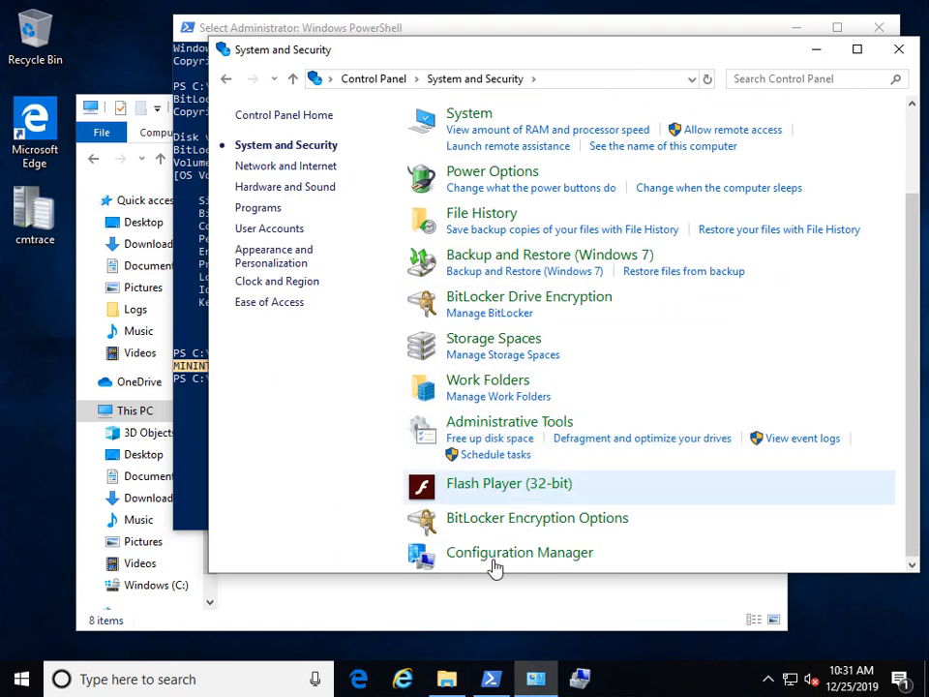
left_click(540, 569)
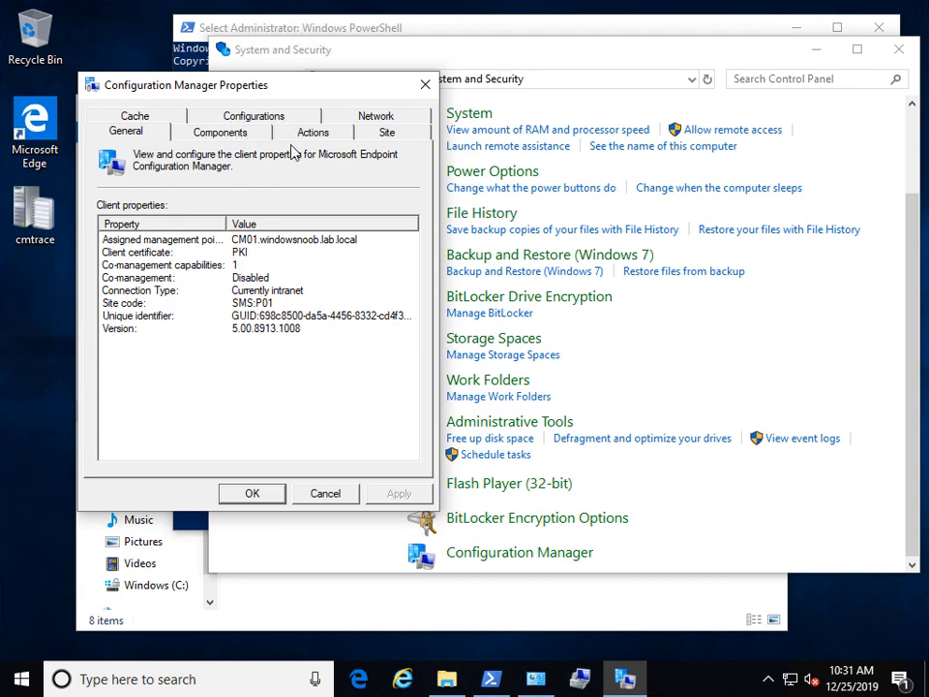
Step: Refresh the Configurations tab and widen the Name and Last Evaluation columns
left_click(246, 116)
left_click_drag(278, 91, 281, 20)
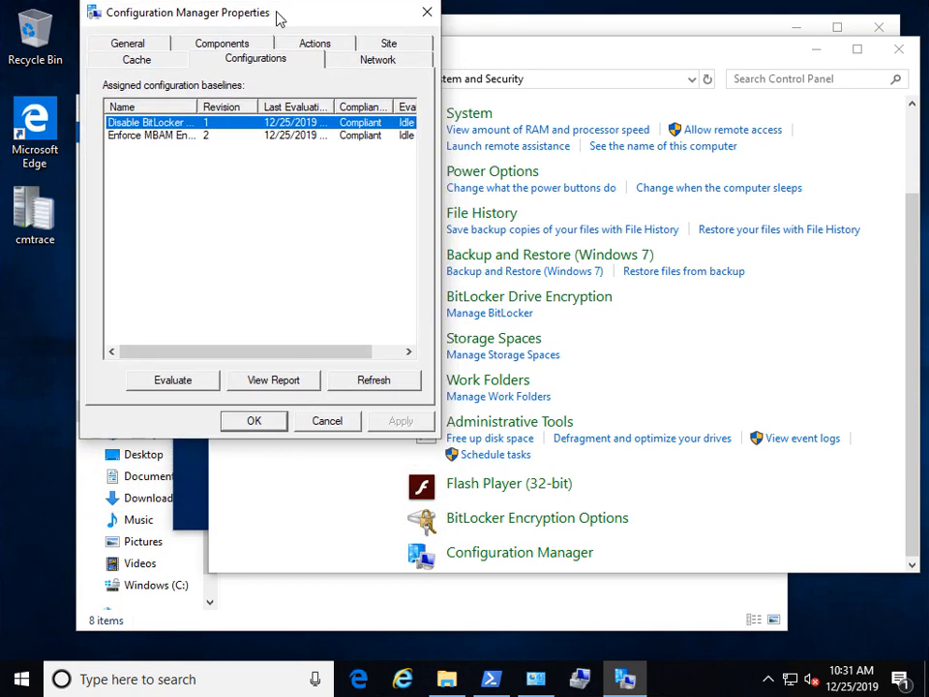
left_click_drag(193, 112, 237, 108)
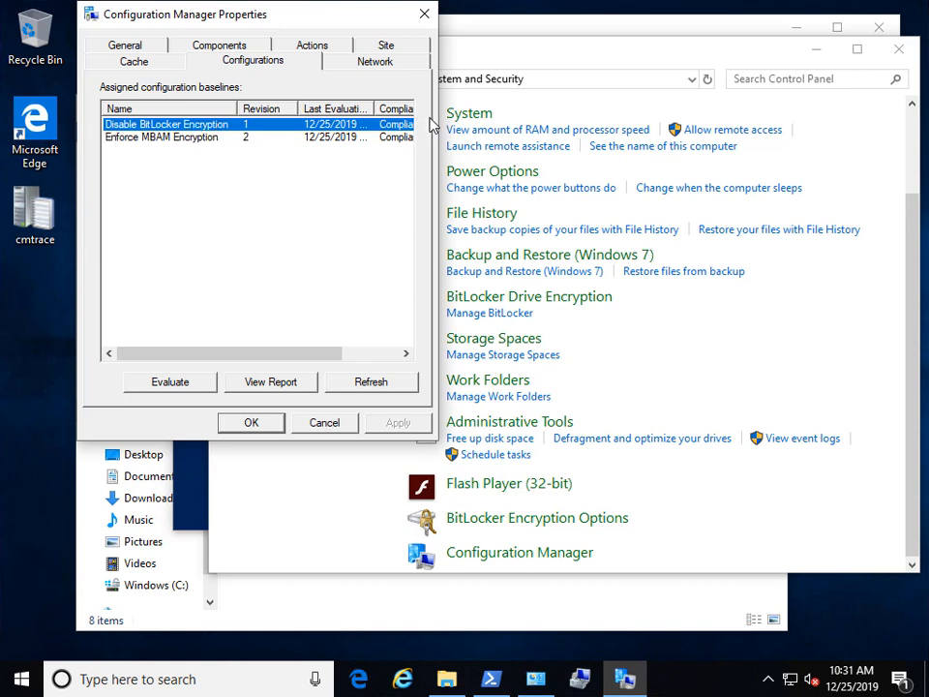
left_click(363, 385)
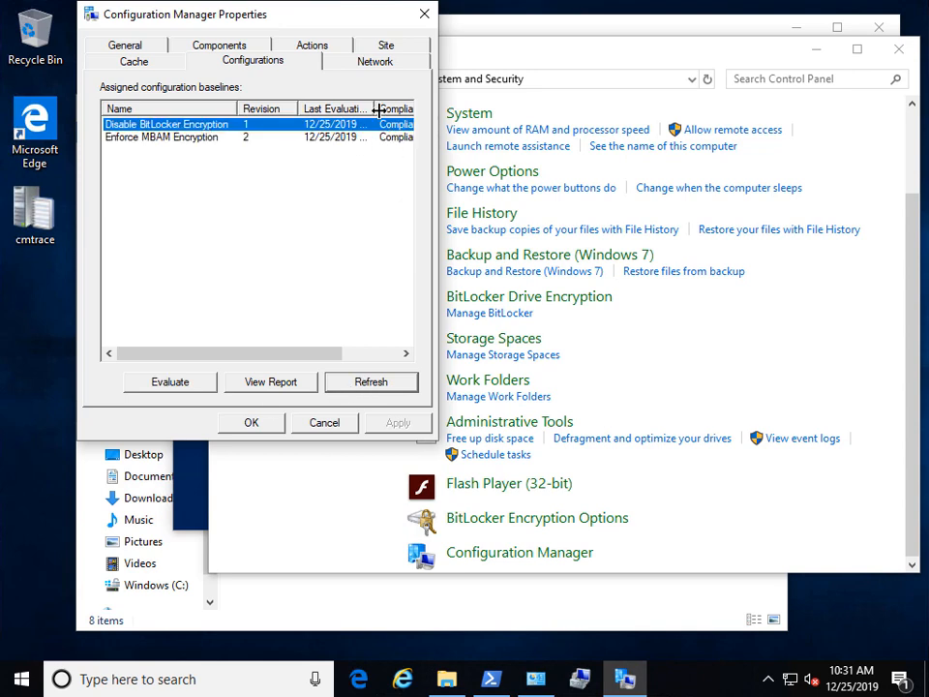
left_click_drag(374, 108, 387, 109)
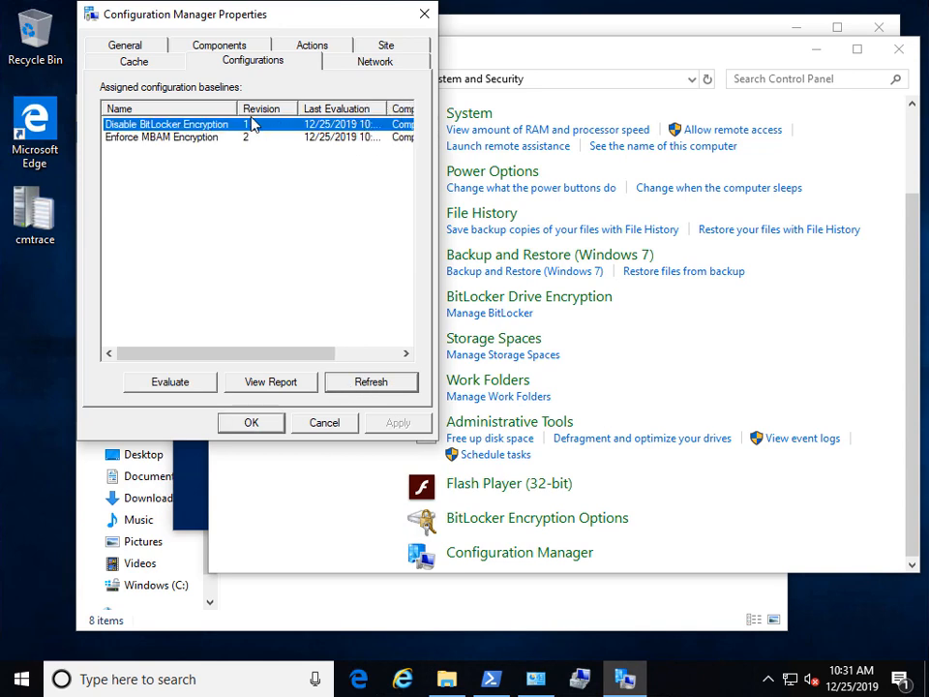
left_click_drag(238, 110, 233, 108)
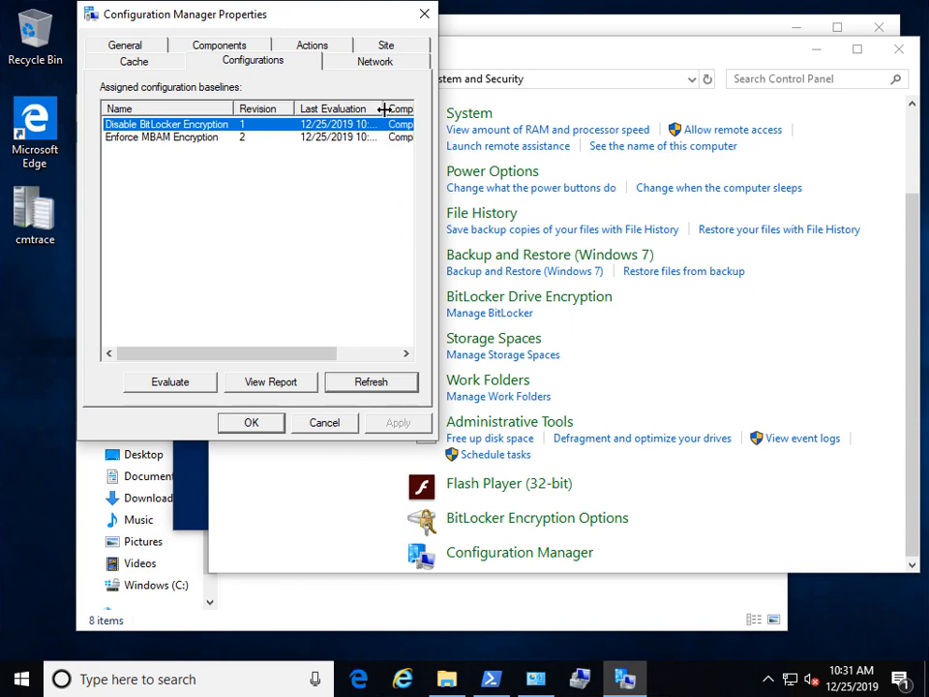
Step: Rerun hostname and manage-bde -status; drive C: still reports Fully Encrypted
left_click(200, 469)
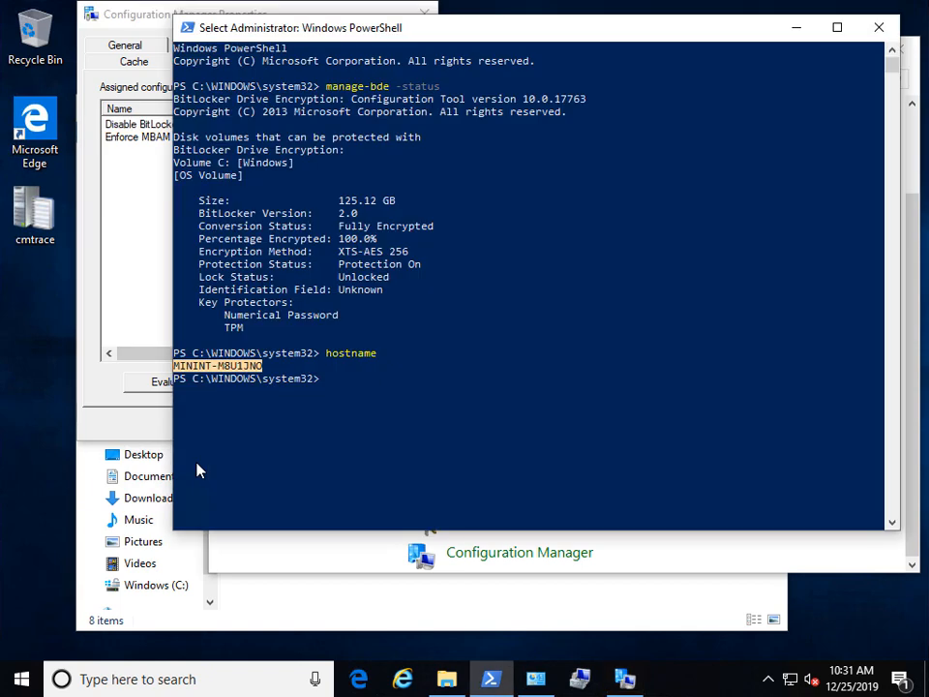
left_click(437, 277)
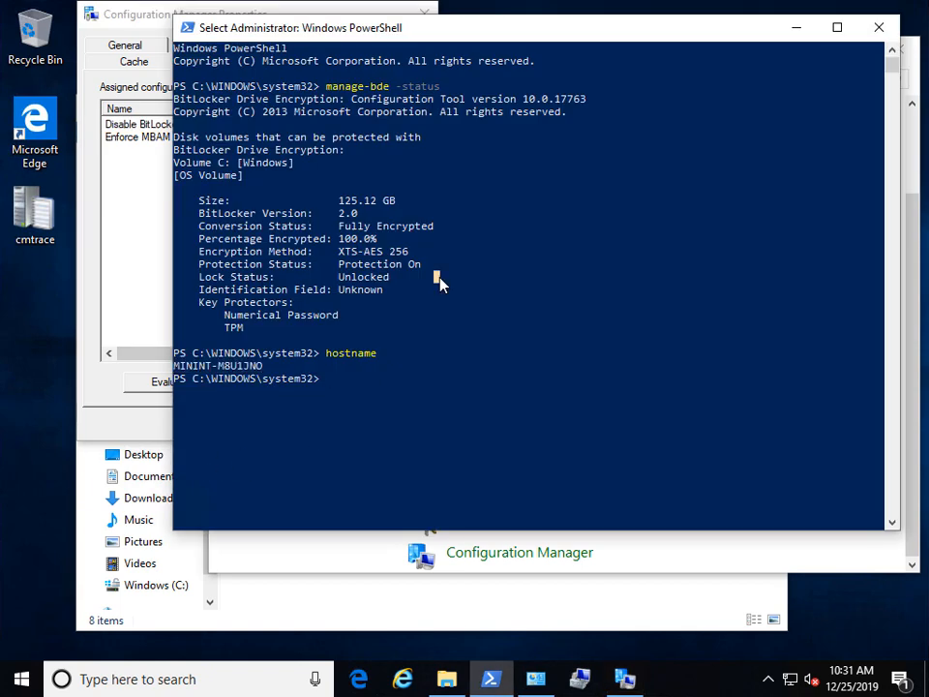
key("Up")
key("Return")
key("Up")
key("Up")
key("Return")
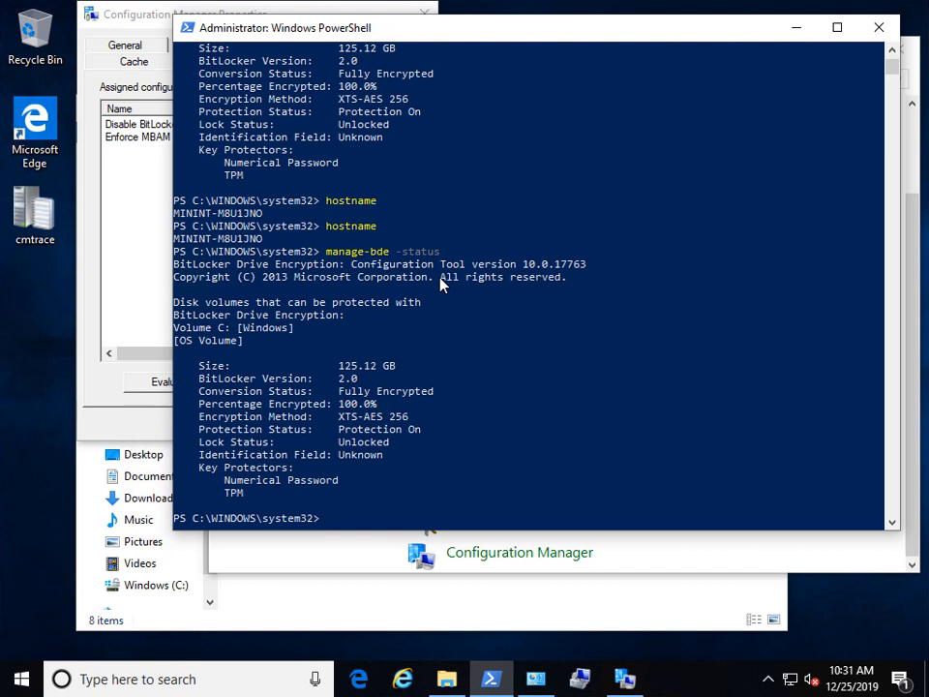
Step: Launch Registry Editor with the regedit command
left_click(443, 277)
type("regedit")
key("Return")
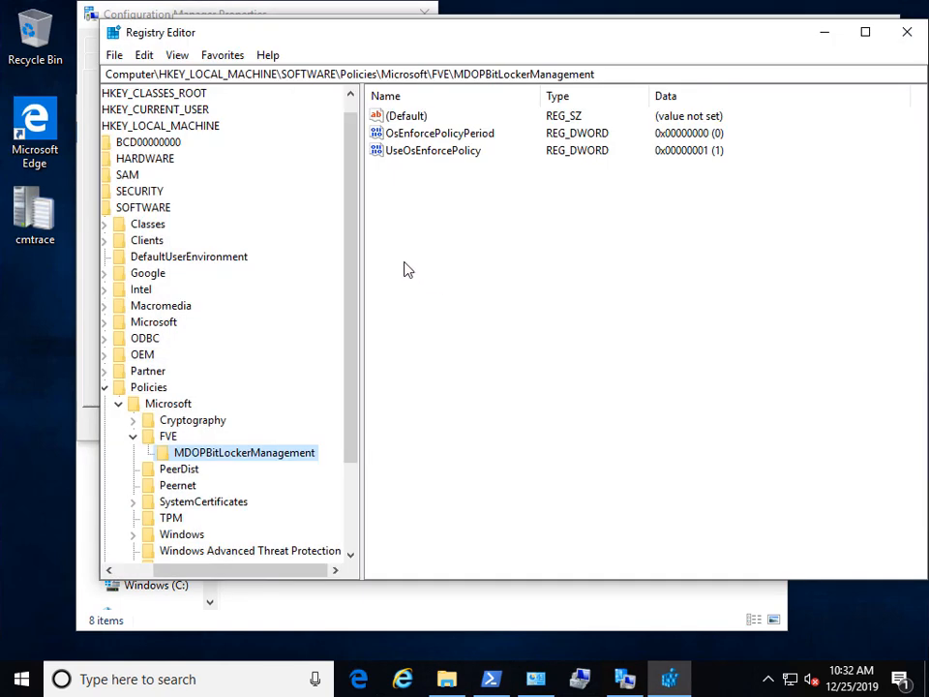
left_click(163, 438)
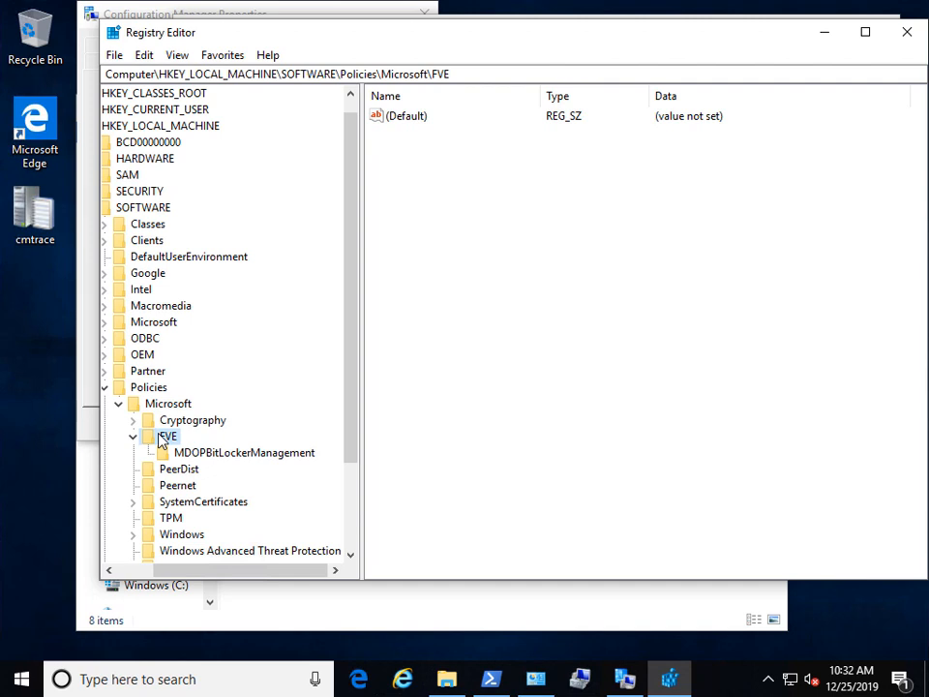
left_click(163, 453)
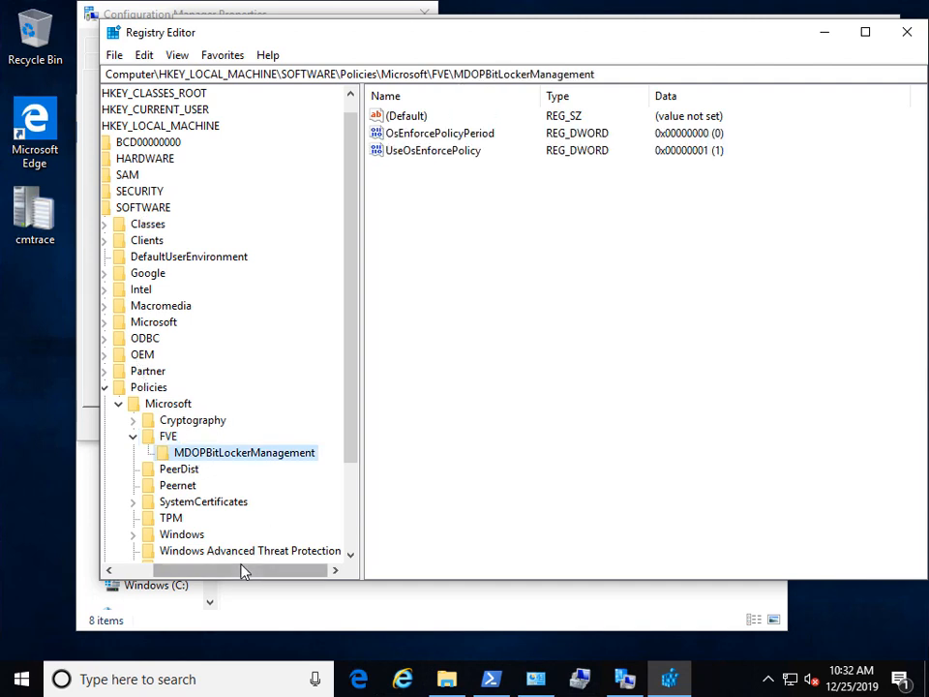
left_click_drag(189, 574, 160, 573)
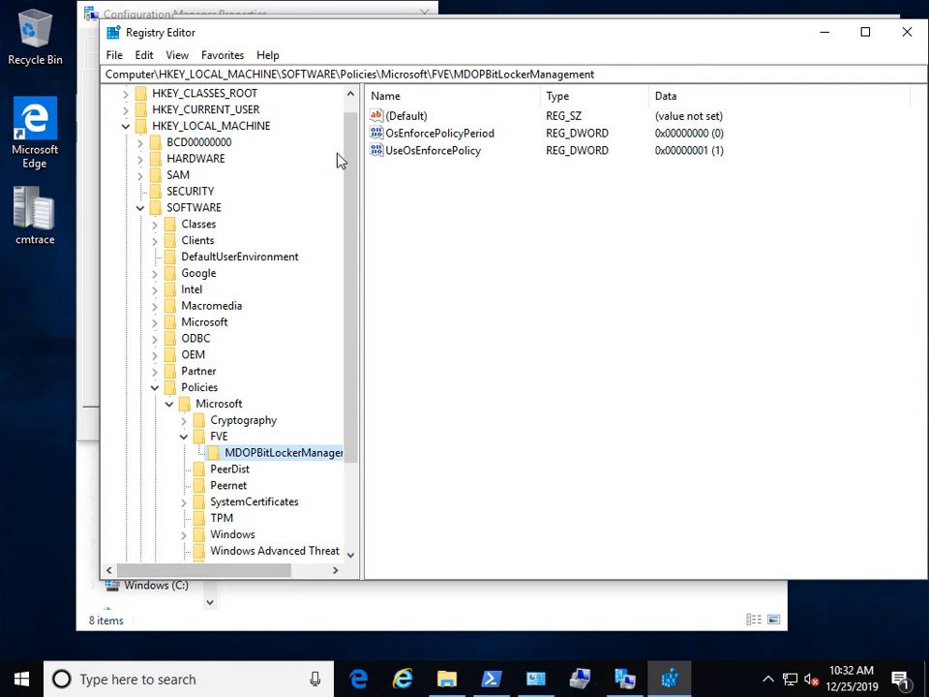
left_click(454, 136)
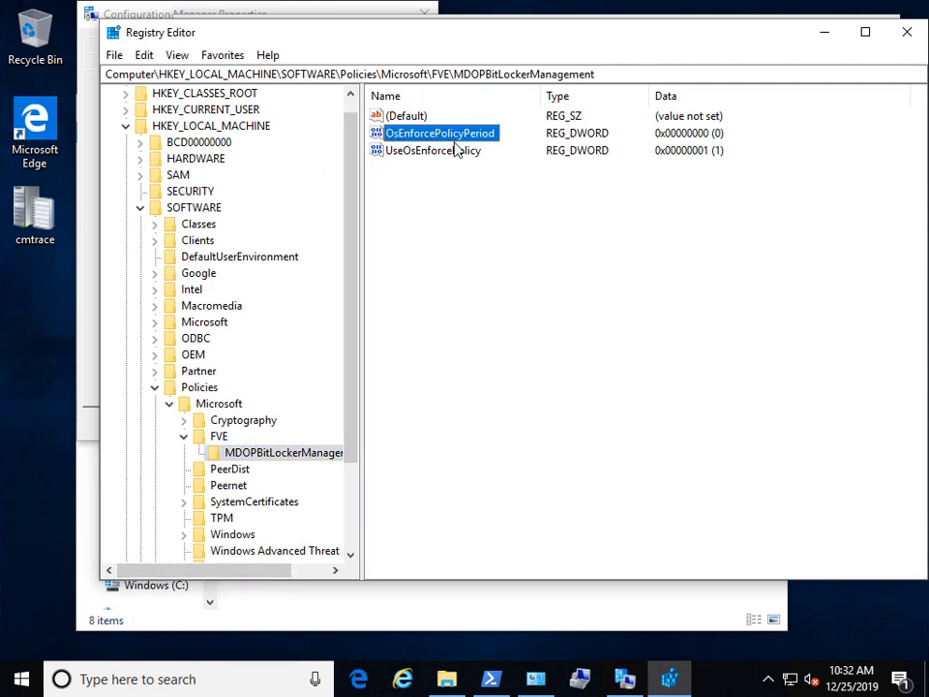
left_click(219, 436)
left_click(234, 452)
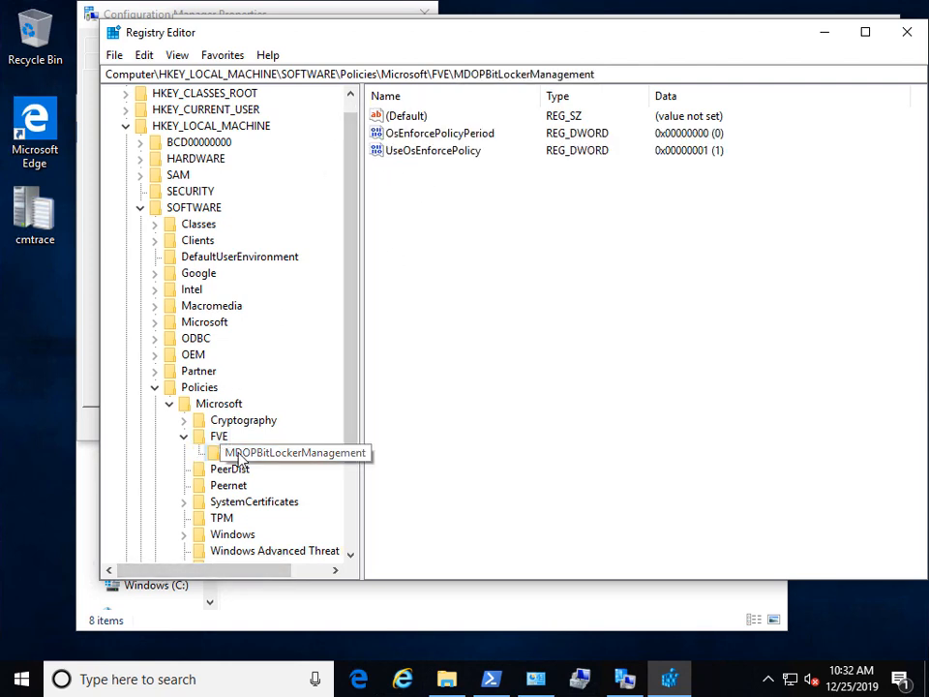
left_click(439, 133)
left_click(444, 152)
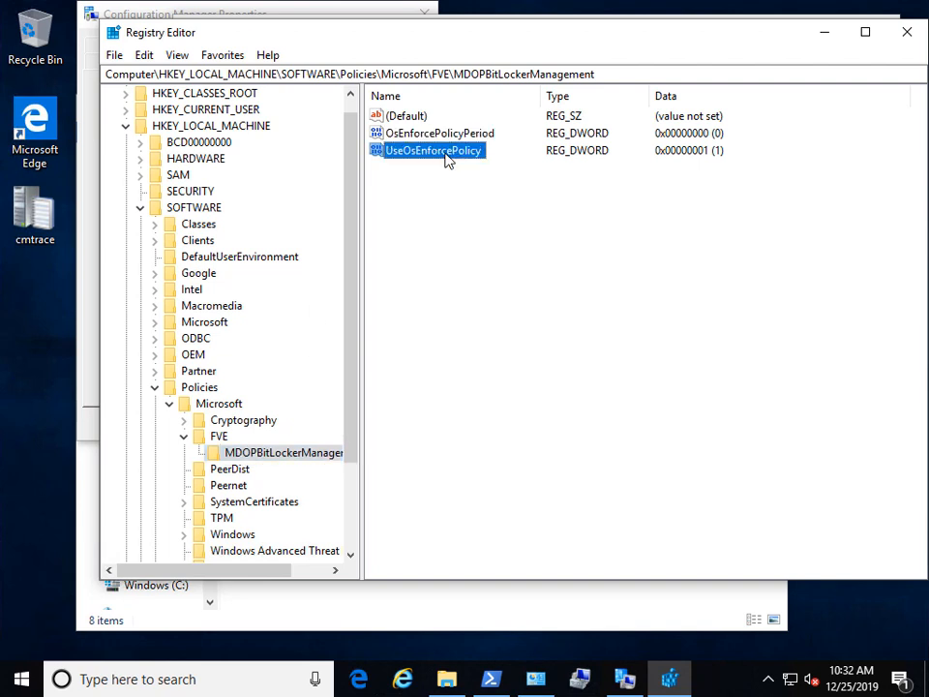
left_click(443, 134)
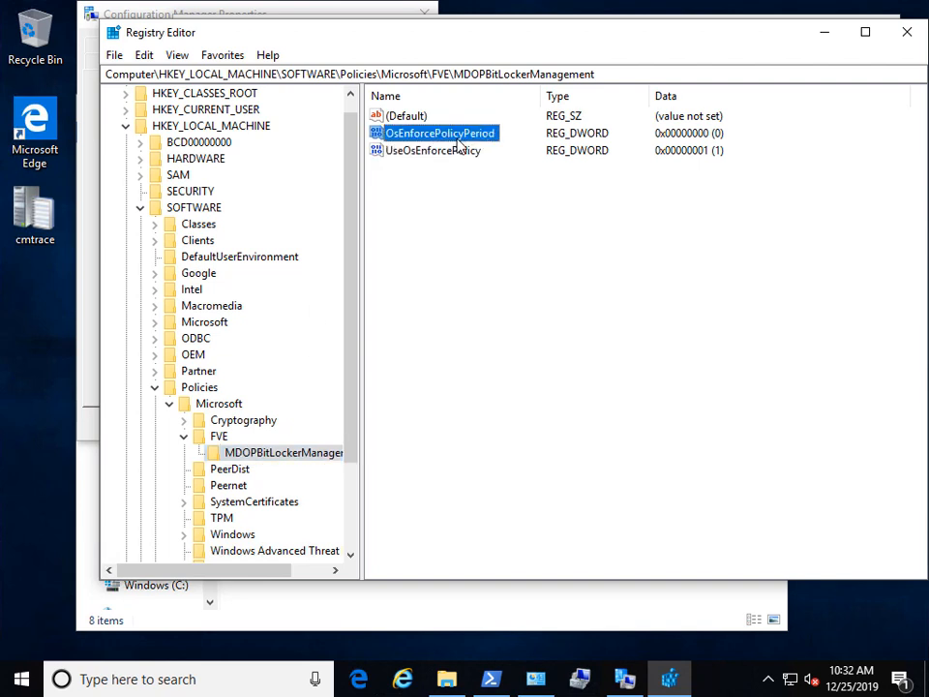
left_click(463, 152)
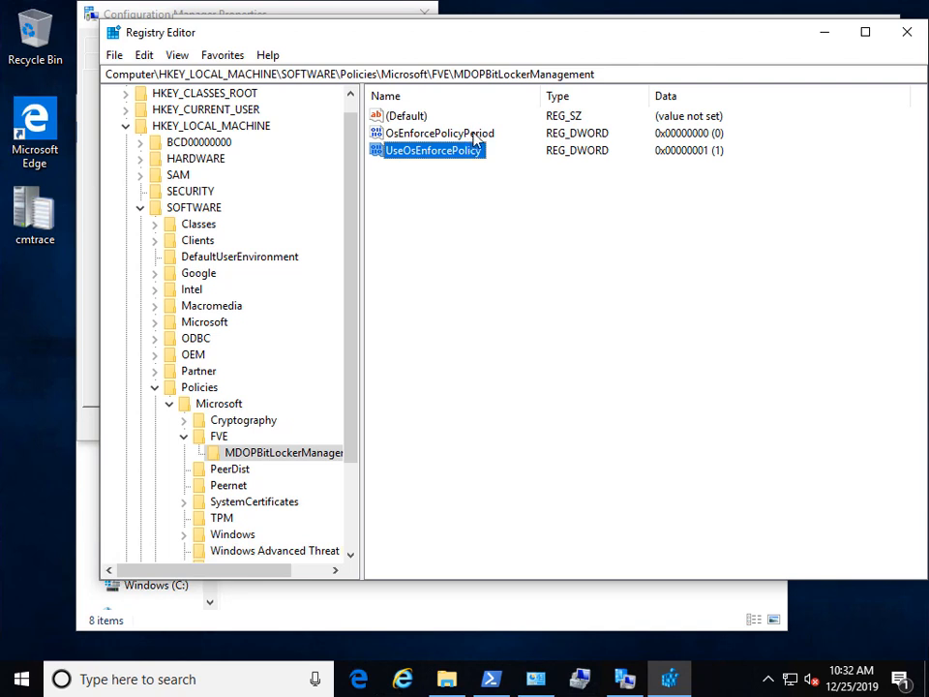
left_click(474, 136)
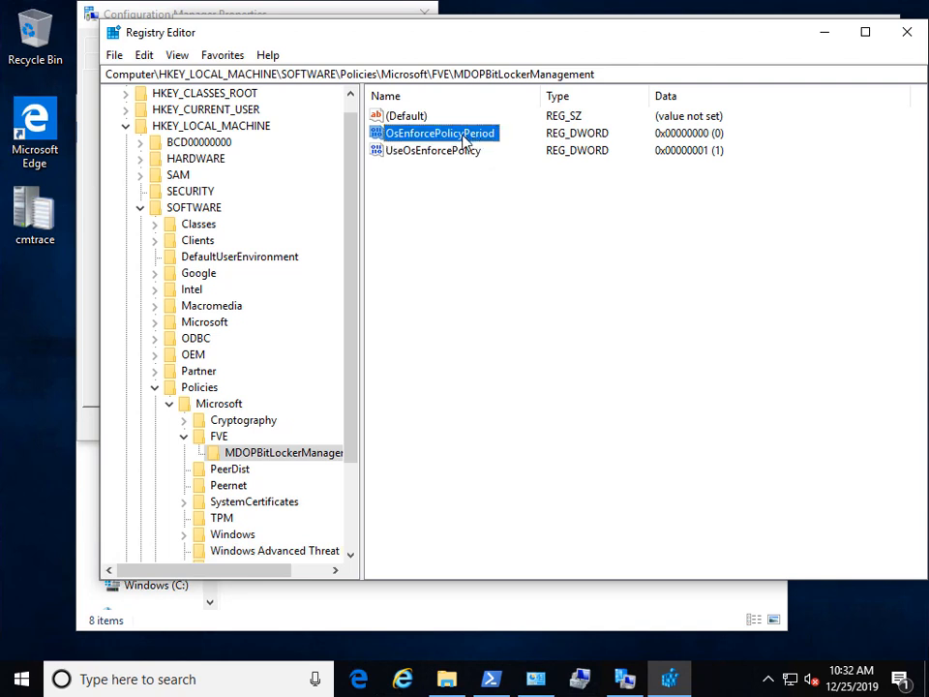
left_click(460, 150)
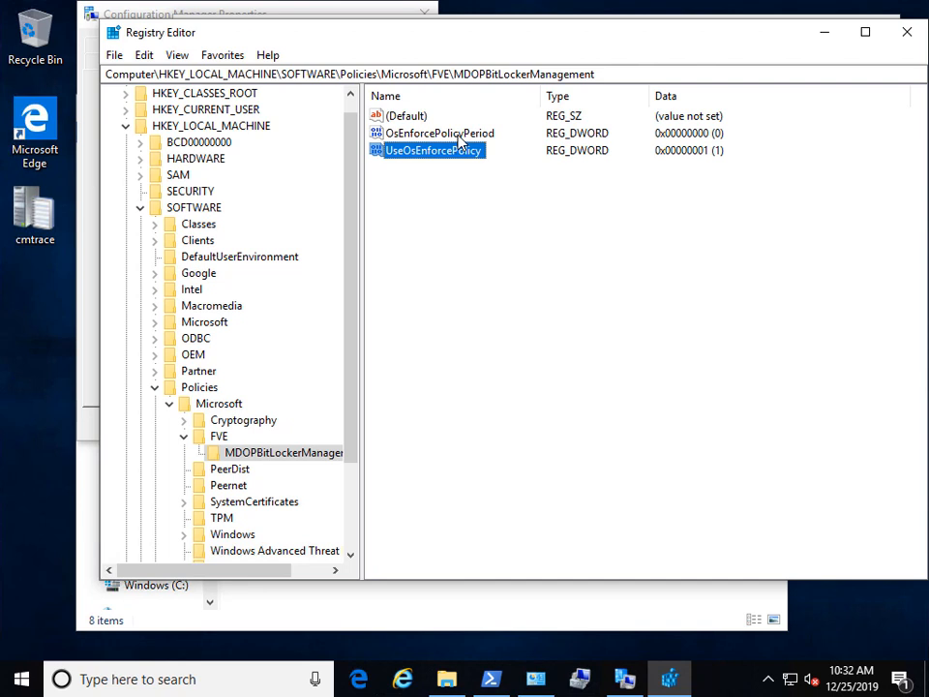
left_click(459, 137)
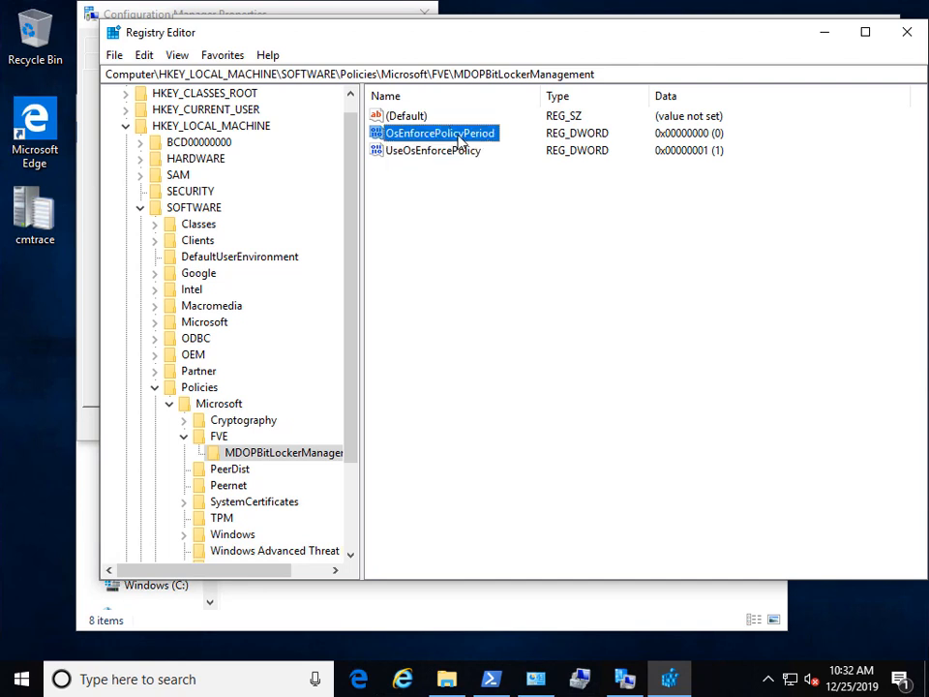
left_click(453, 152)
left_click(463, 135)
left_click(465, 151)
left_click(467, 136)
left_click_drag(234, 45, 225, 102)
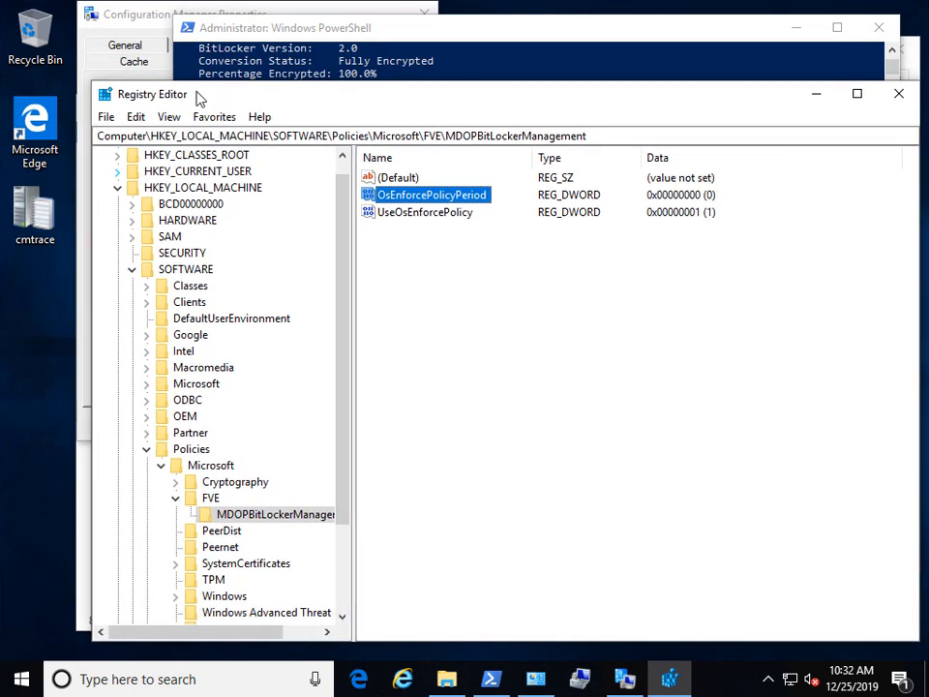
Step: Relaunch Registry Editor and rerun manage-bde -status, highlighting C:'s Fully Encrypted status
left_click(234, 31)
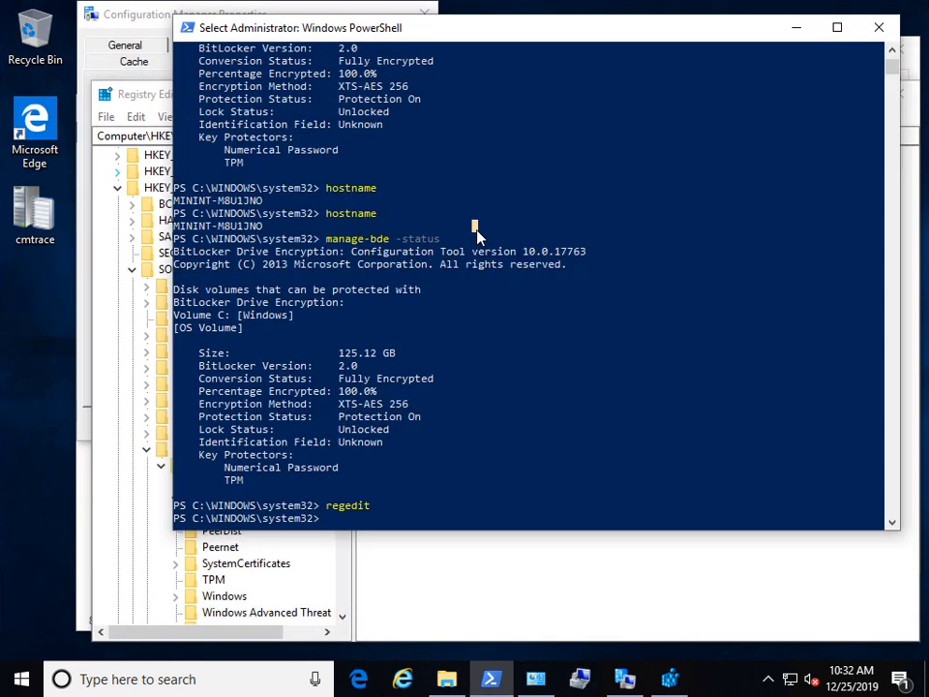
type("regedit")
key("Return")
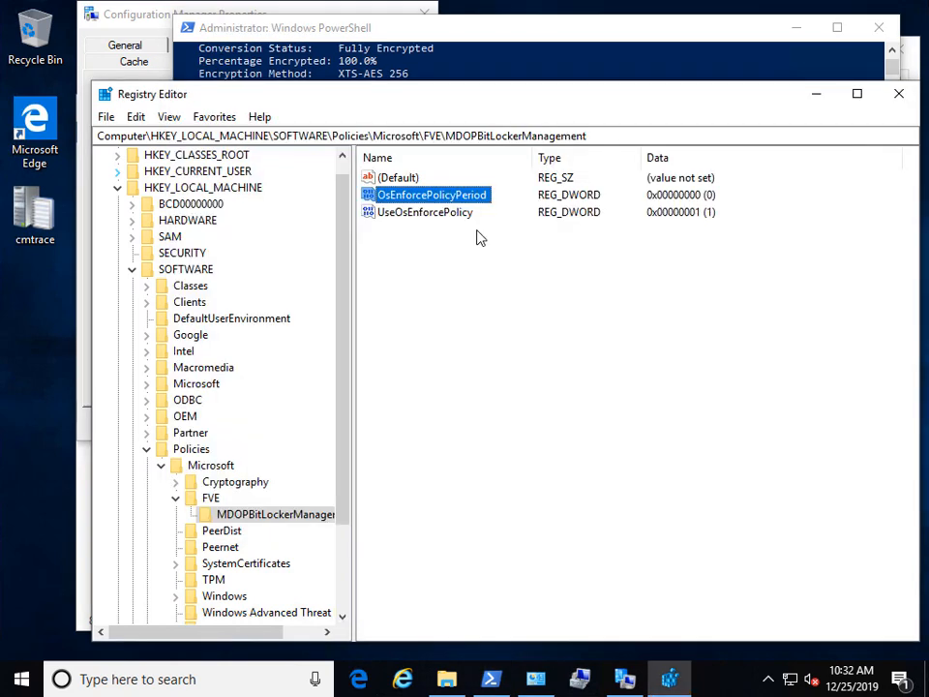
left_click(477, 62)
key("Up")
key("Return")
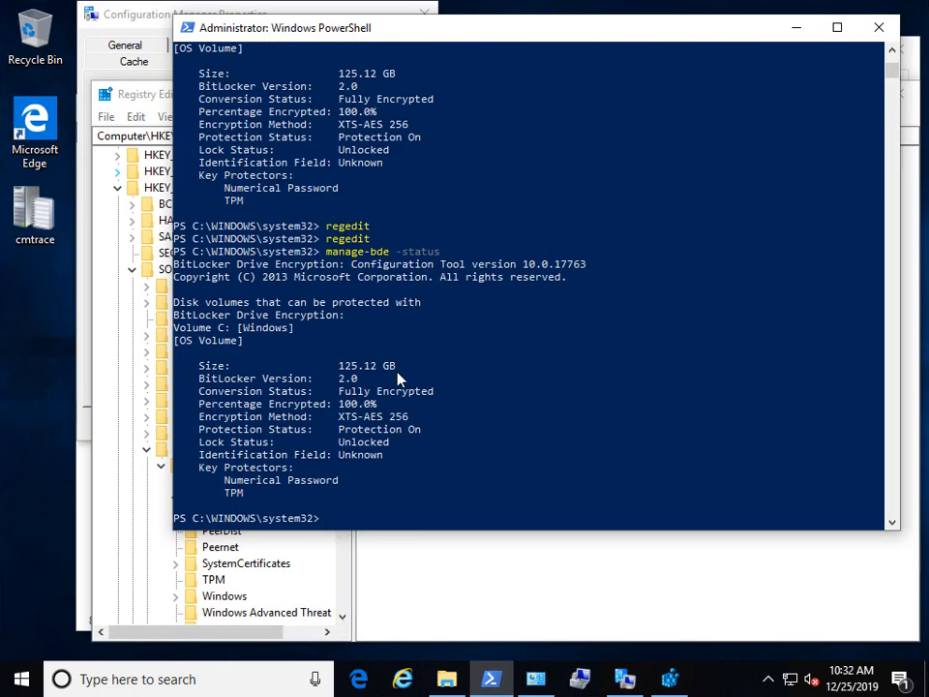
left_click_drag(424, 393, 197, 391)
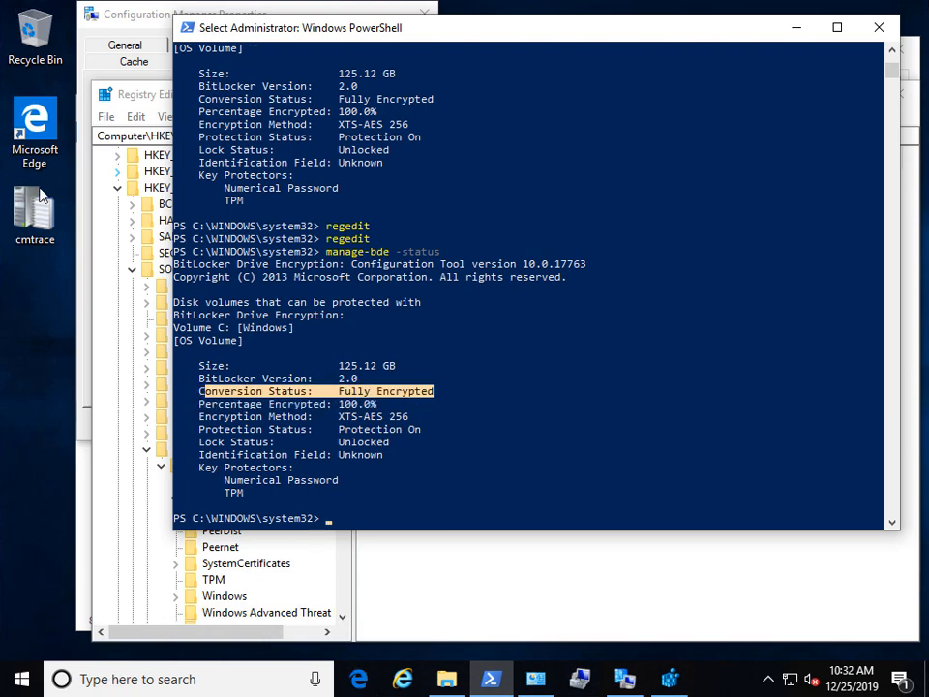
left_click(133, 32)
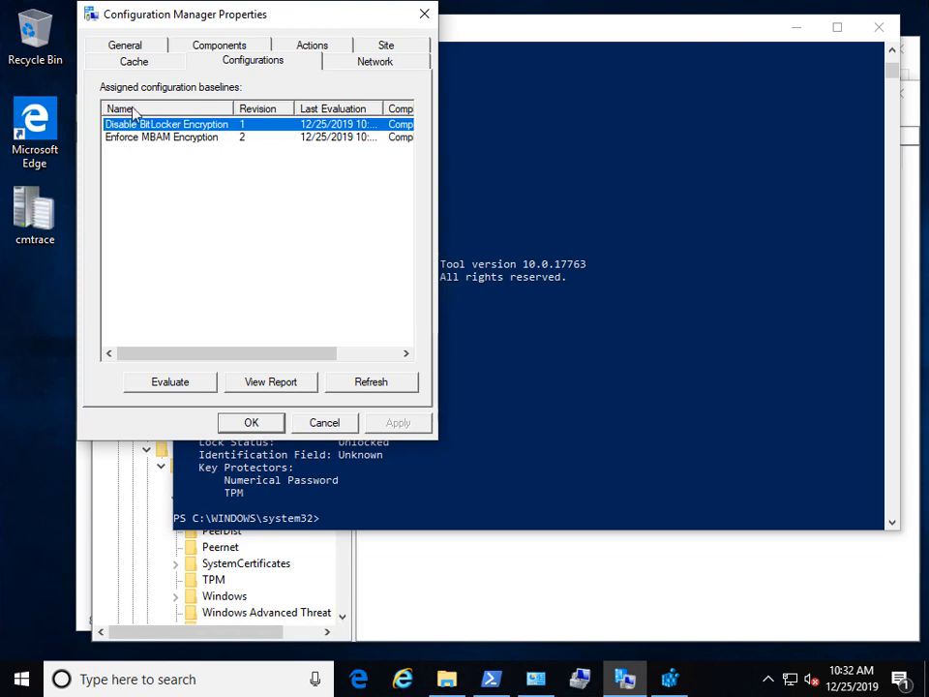
Step: Refresh and evaluate the client's baselines, then recheck manage-bde -status: still Fully Encrypted
left_click(403, 387)
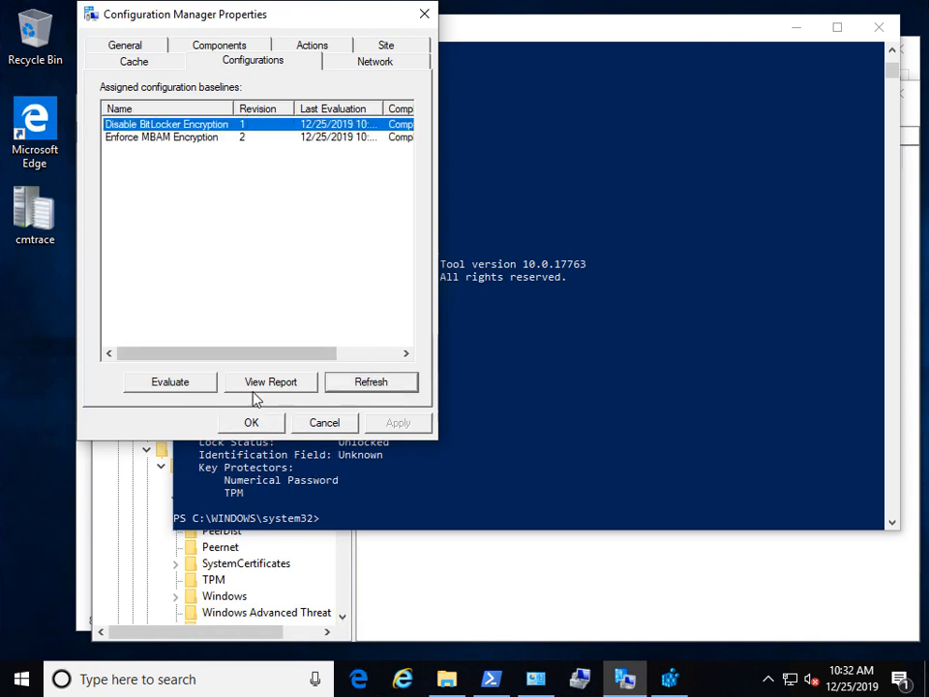
left_click(175, 382)
left_click(382, 385)
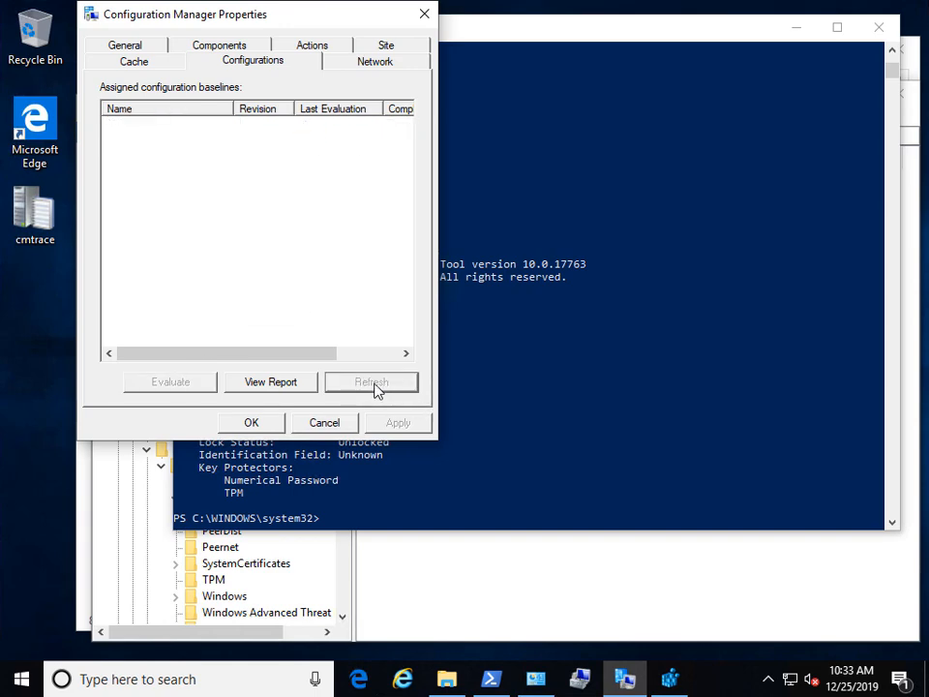
left_click(655, 286)
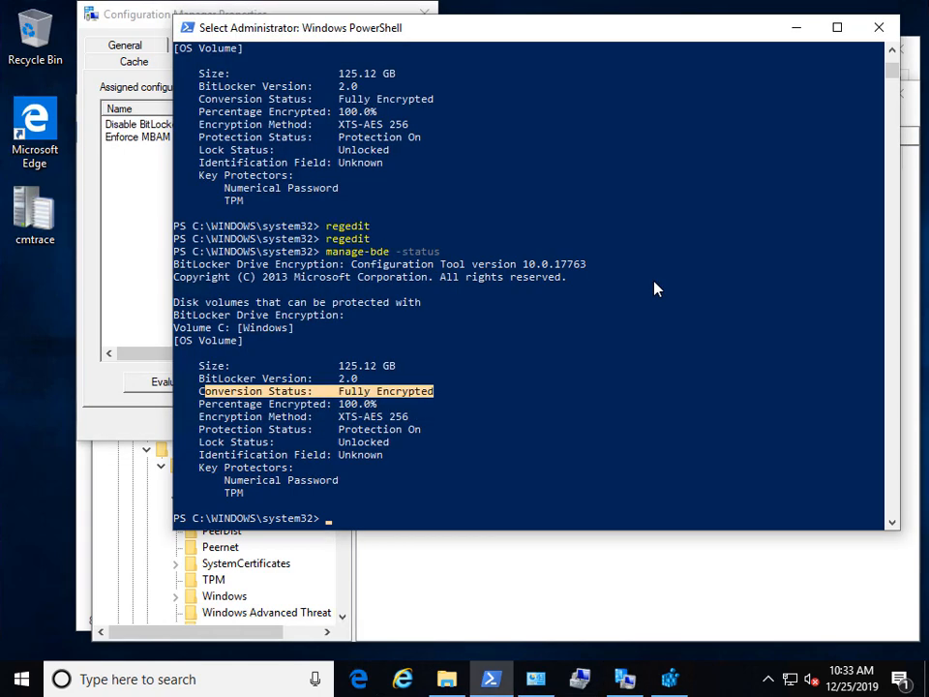
key("Up")
key("Return")
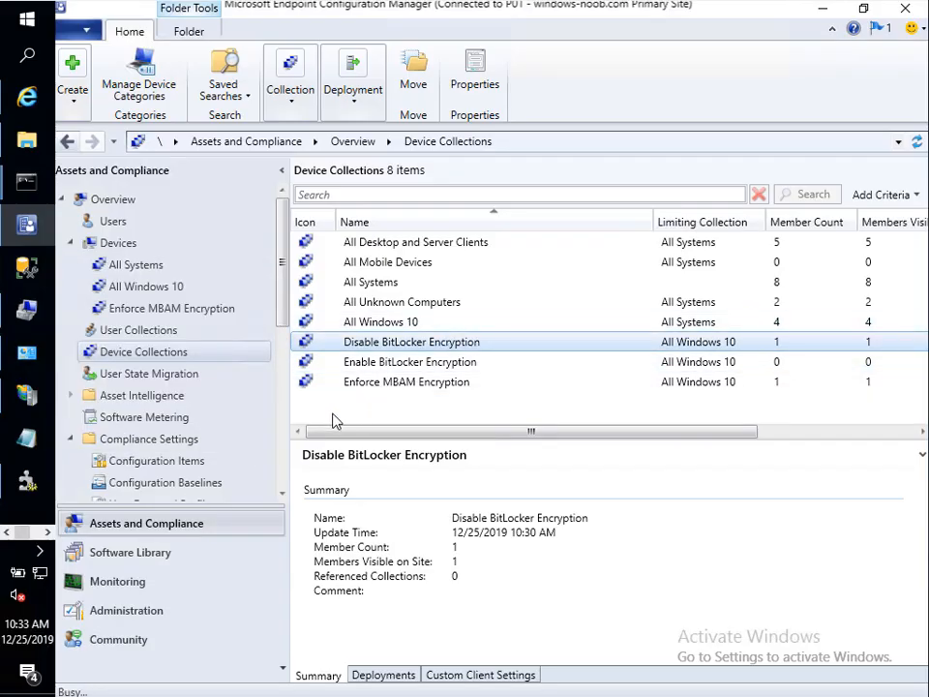
Step: Create device collection 'Enforce MBAM decryption' limited to All Windows 10, with no membership rules
right_click(333, 420)
left_click(268, 426)
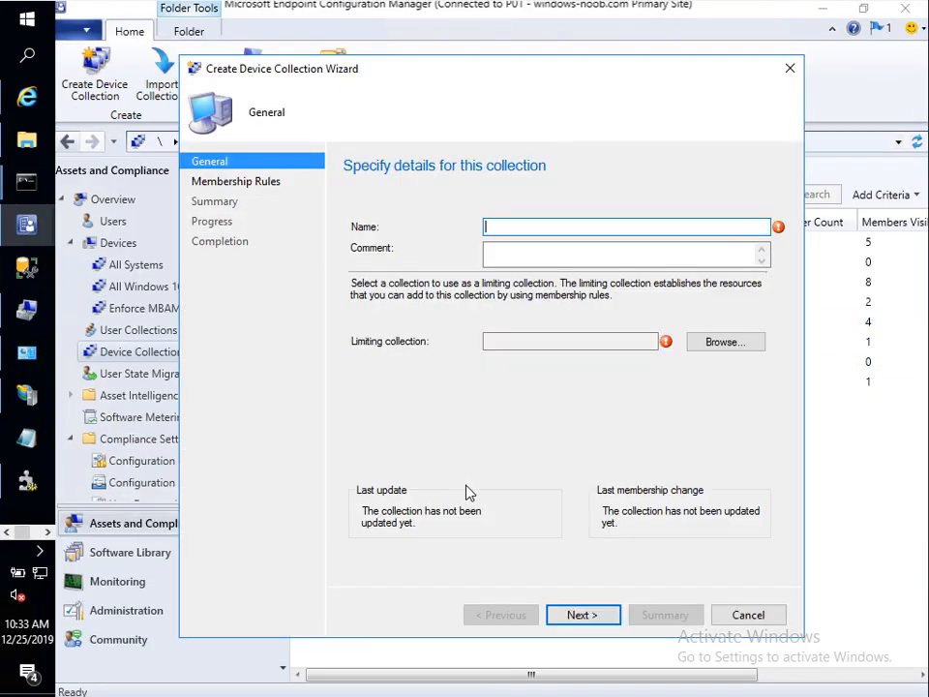
type("Enforce MNA")
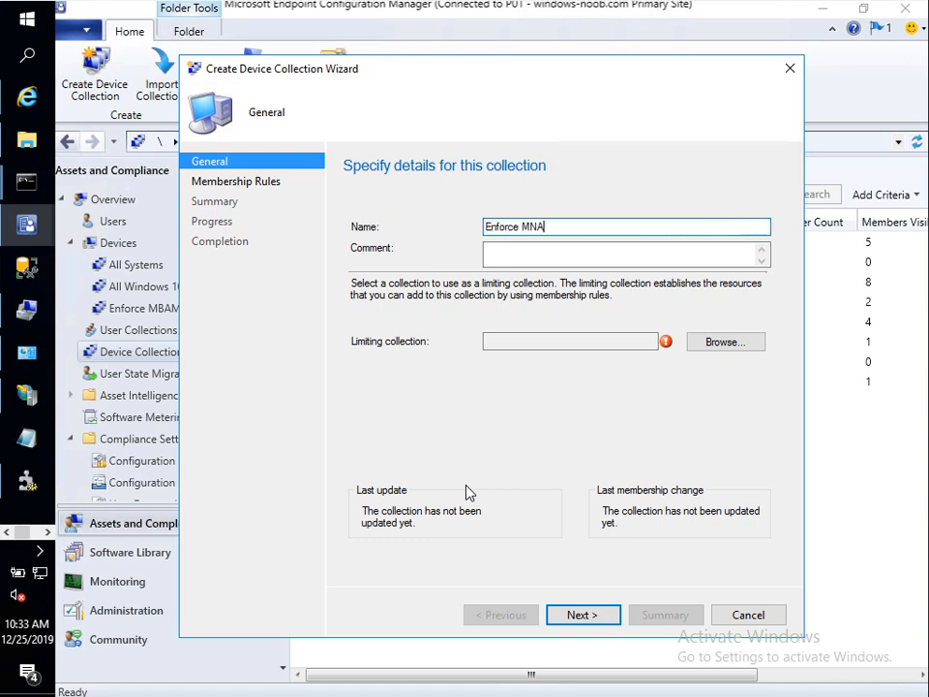
type("BAM decryption")
left_click(728, 345)
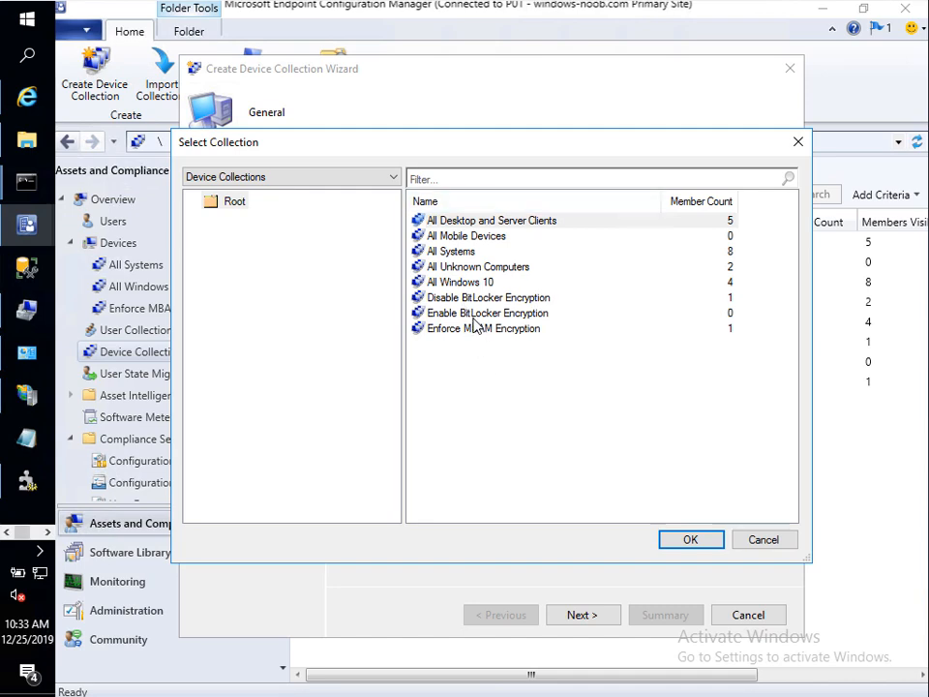
left_click(465, 281)
left_click(682, 539)
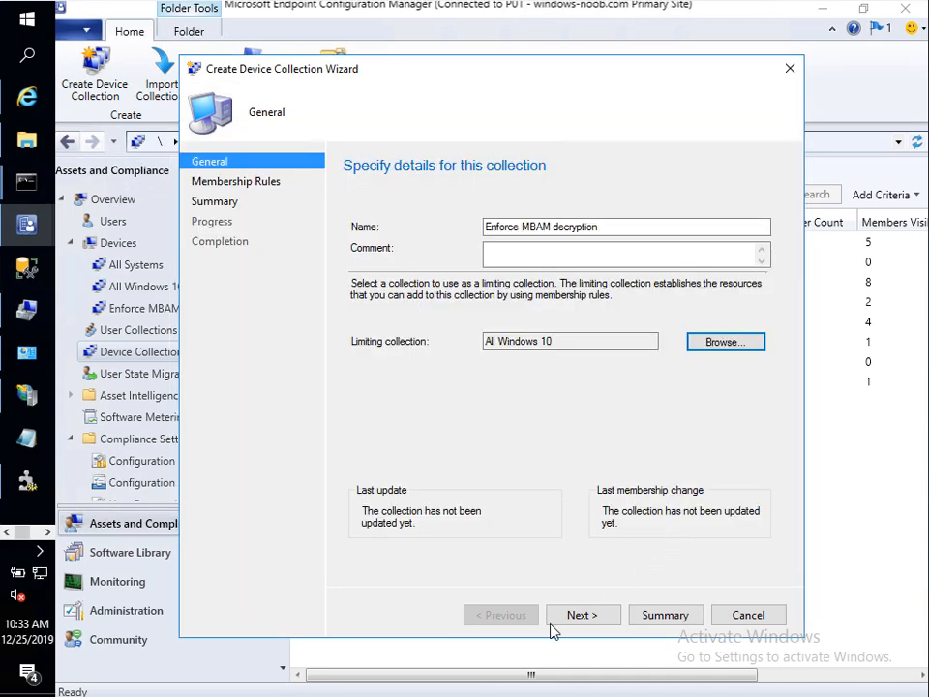
left_click(582, 615)
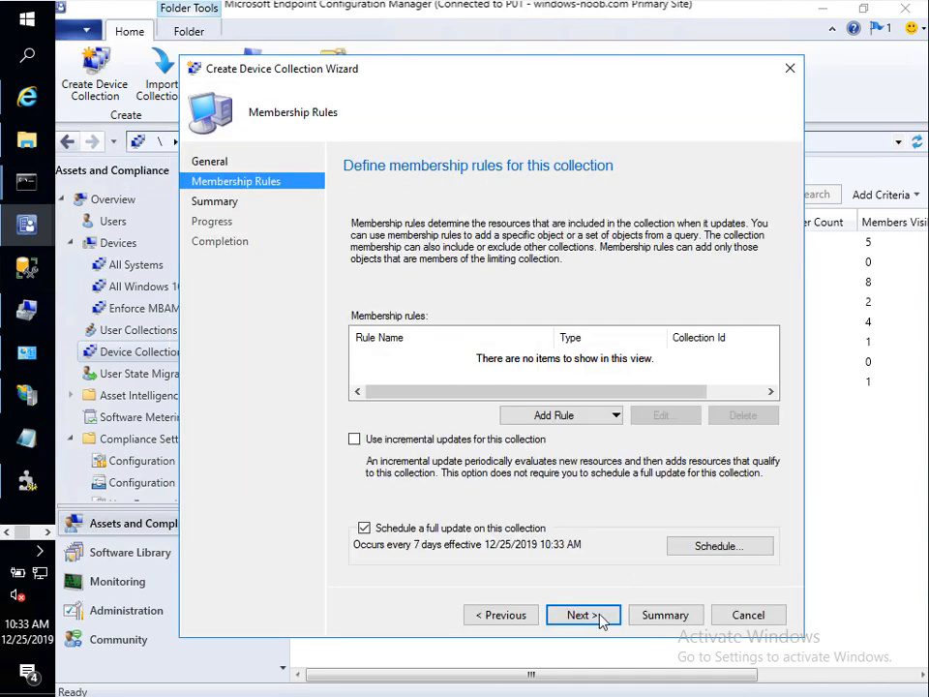
left_click(601, 618)
left_click(556, 426)
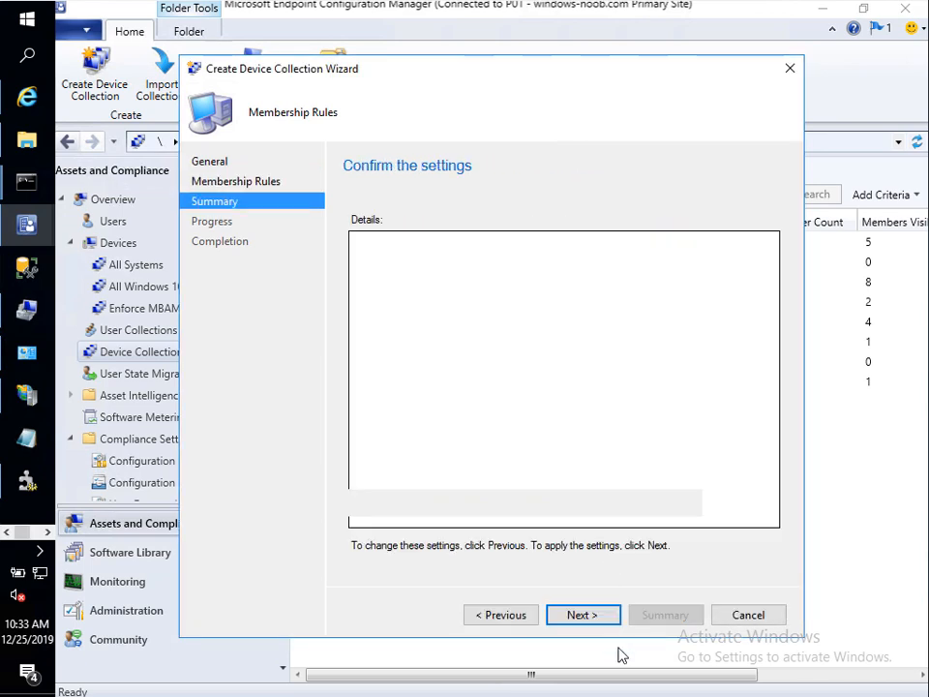
left_click(604, 618)
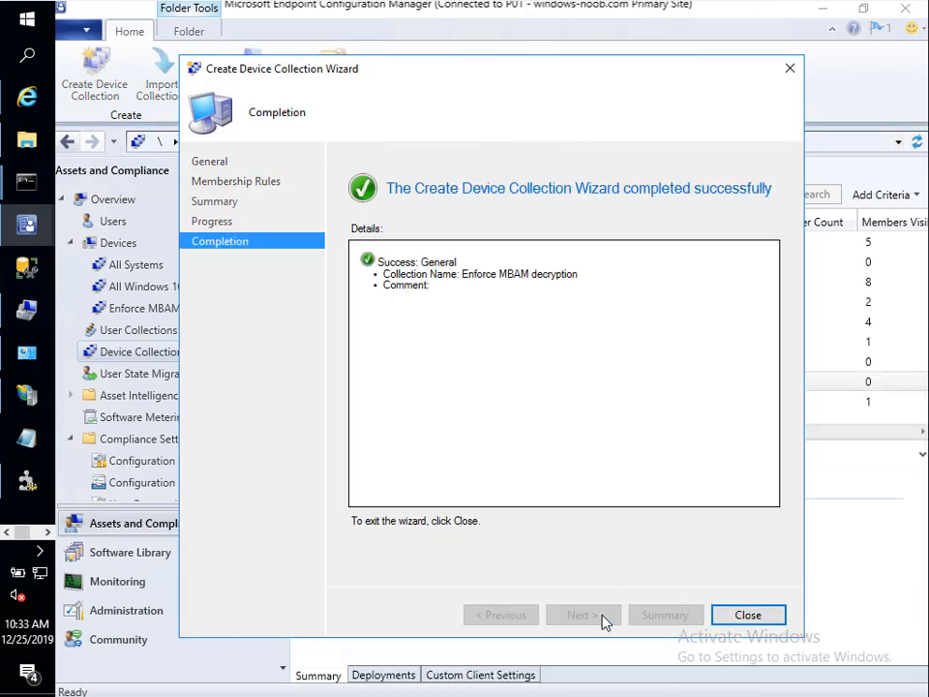
left_click(717, 616)
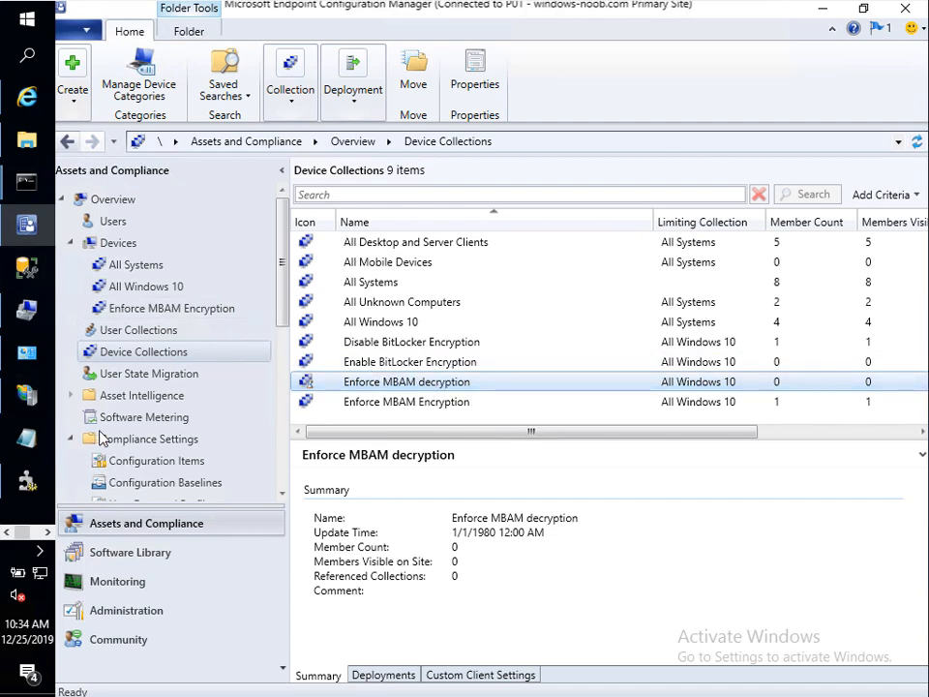
Step: Create the 'Enforce MBAM Decryption' baseline under IT Infrastructure, copying its name for reuse
left_click(208, 482)
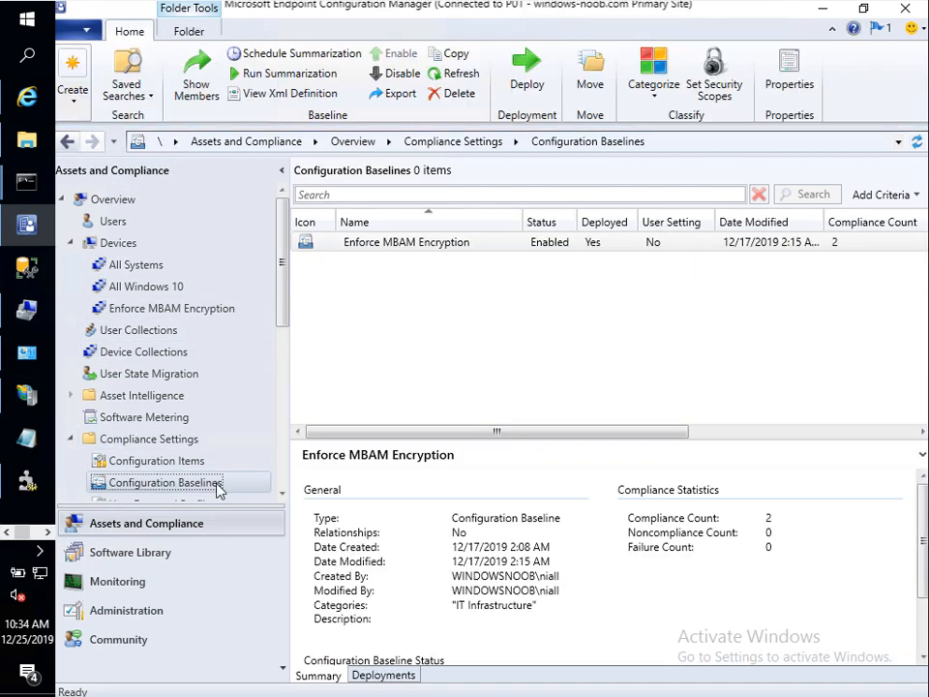
right_click(218, 489)
left_click(244, 497)
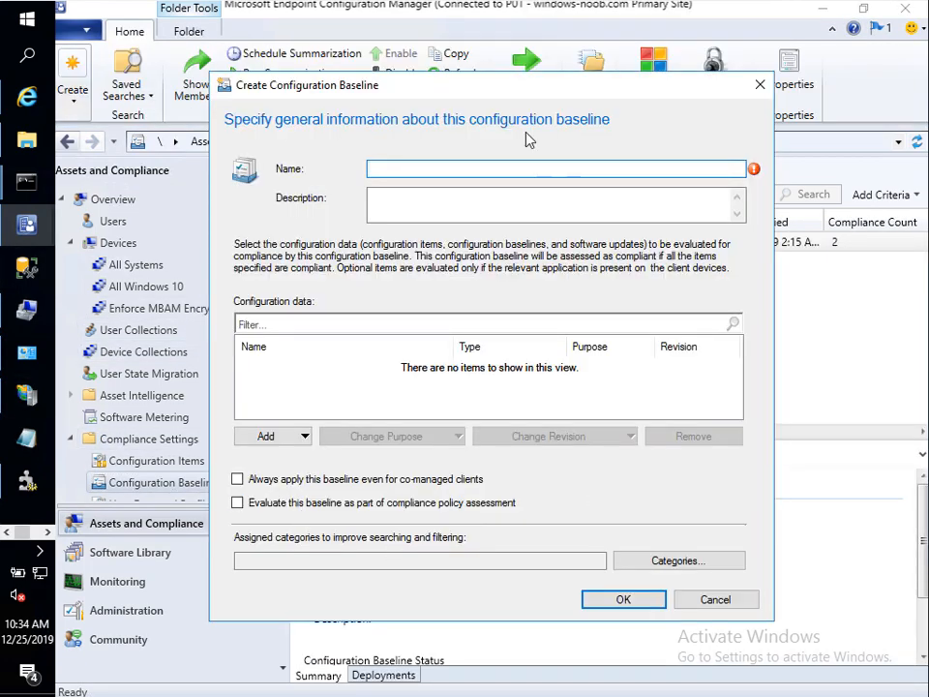
type("Enforce MBAM")
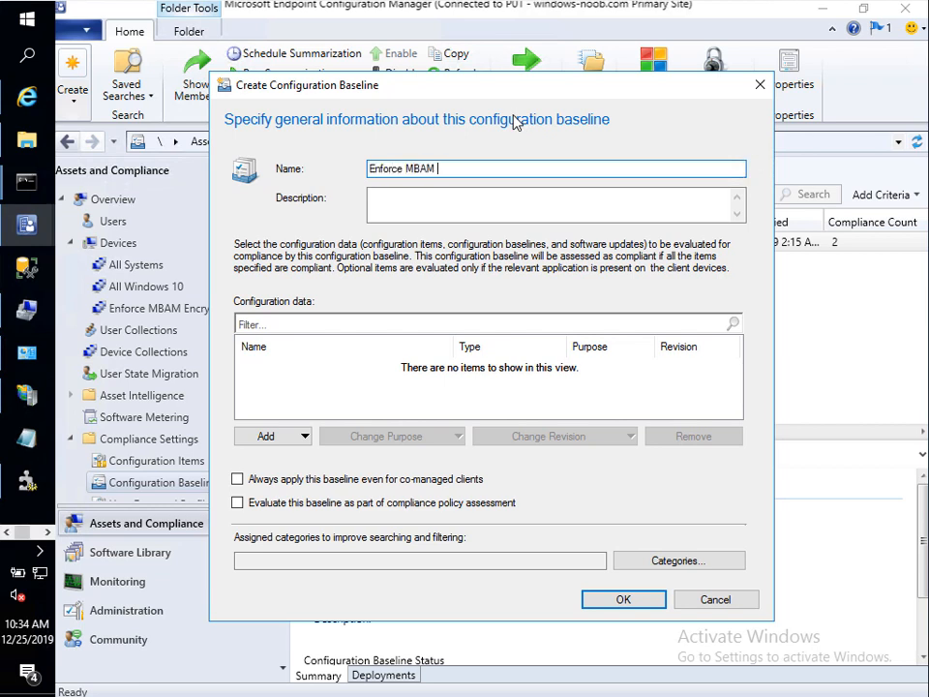
type(" Decryption")
key("ctrl+a")
key("ctrl+c")
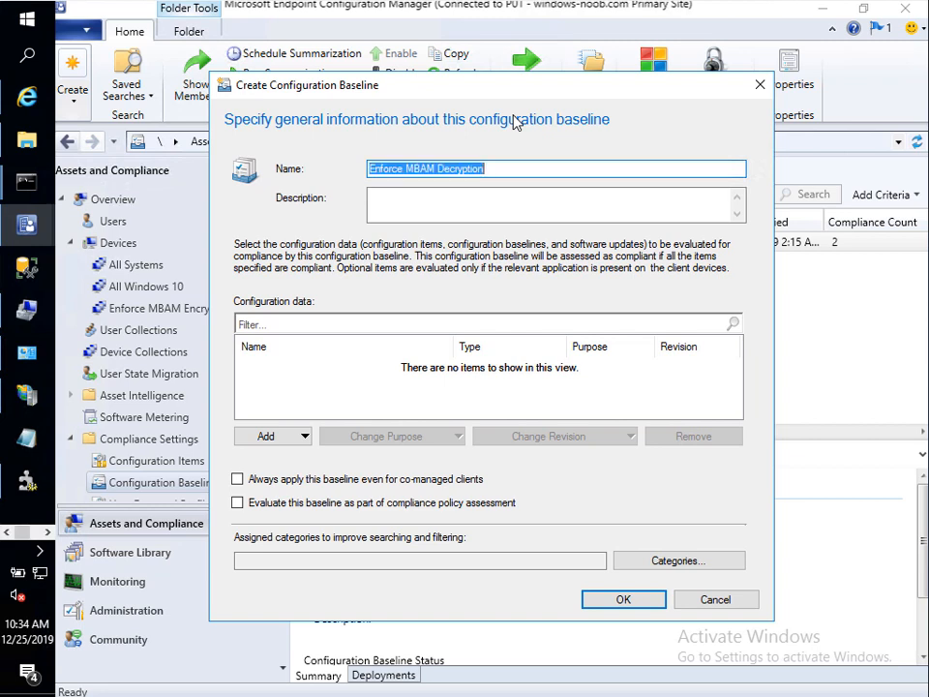
left_click(661, 562)
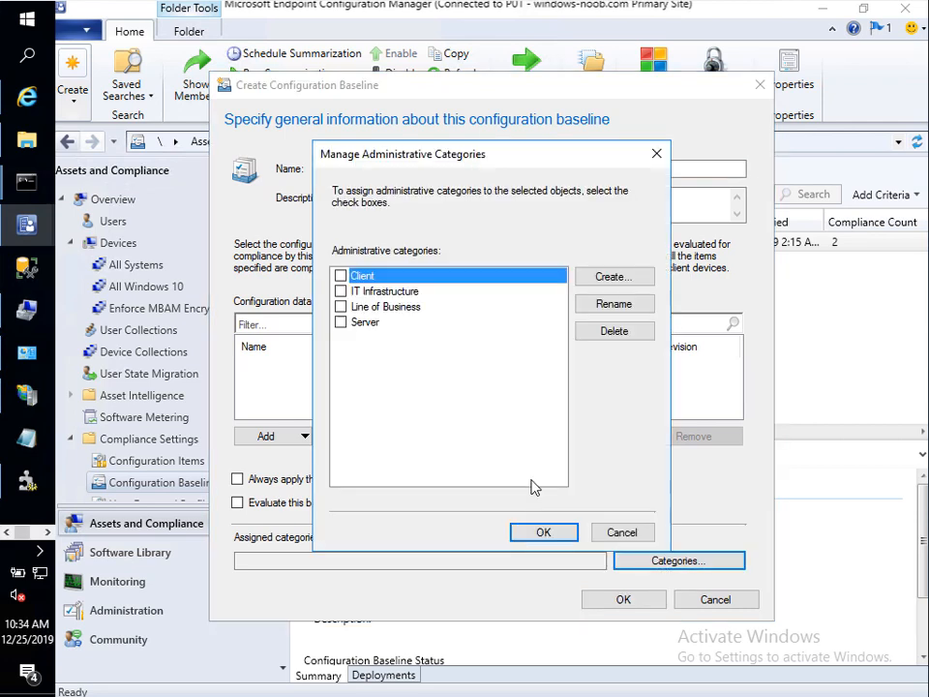
left_click(543, 533)
left_click(624, 598)
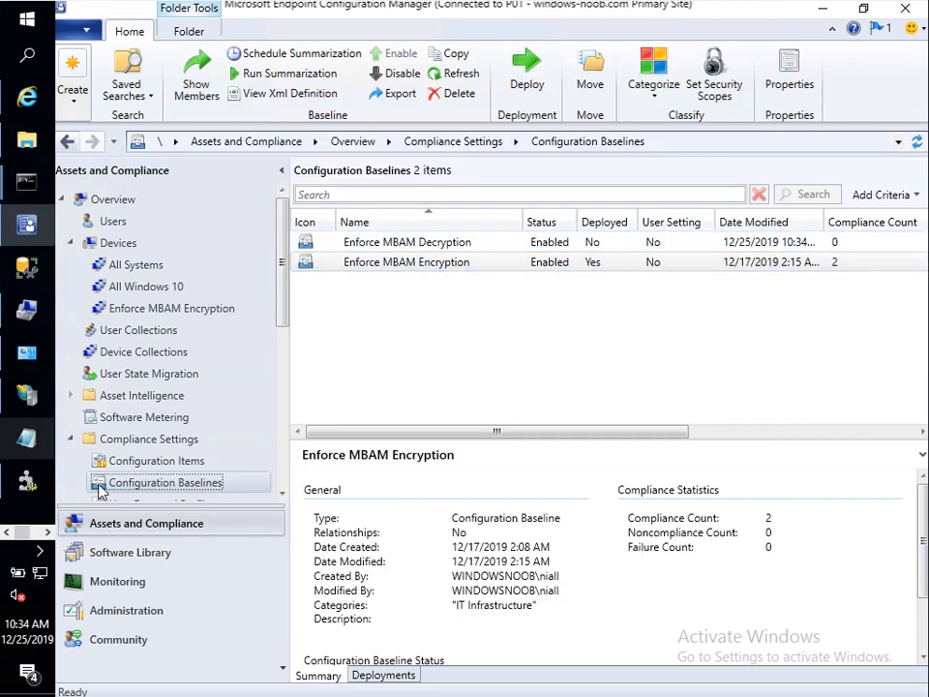
left_click(194, 462)
Step: Start configuration item 'Enforce MBAM Decryption' in IT Infrastructure, supported on Windows 10 only
right_click(190, 462)
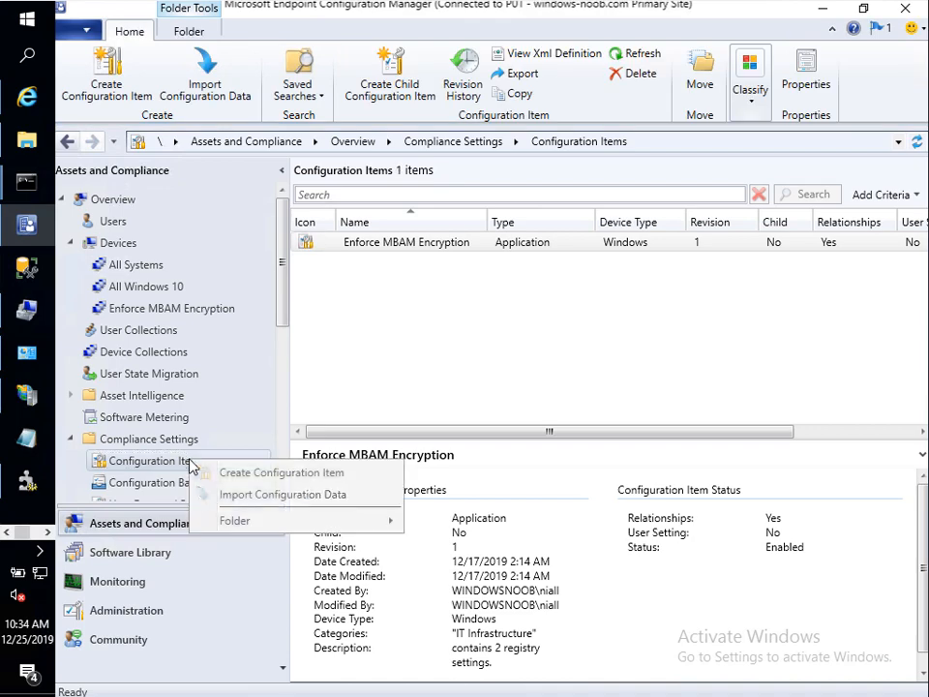
left_click(221, 473)
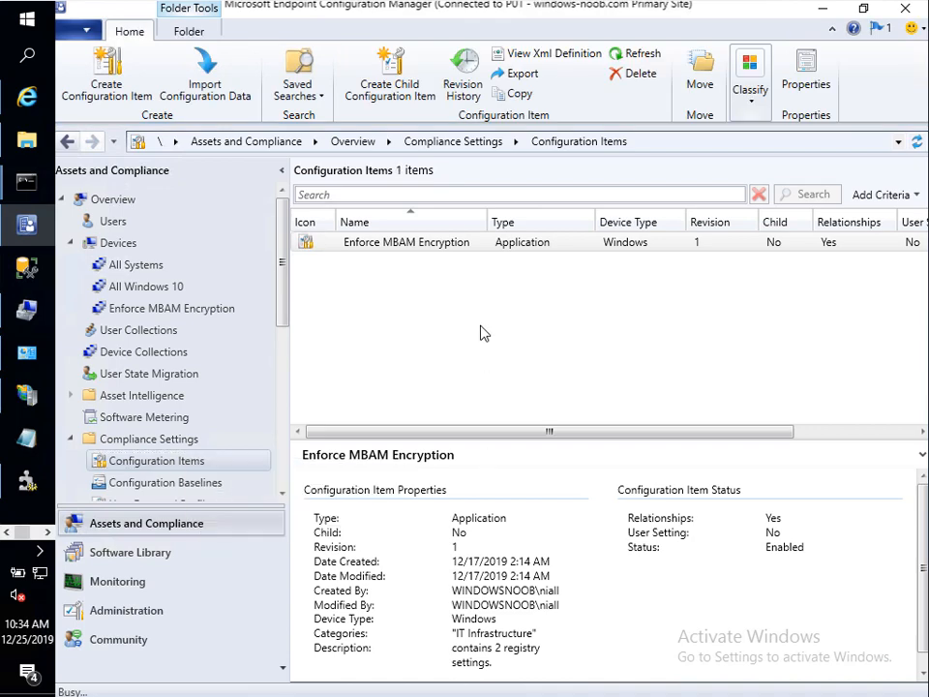
key("ctrl+v")
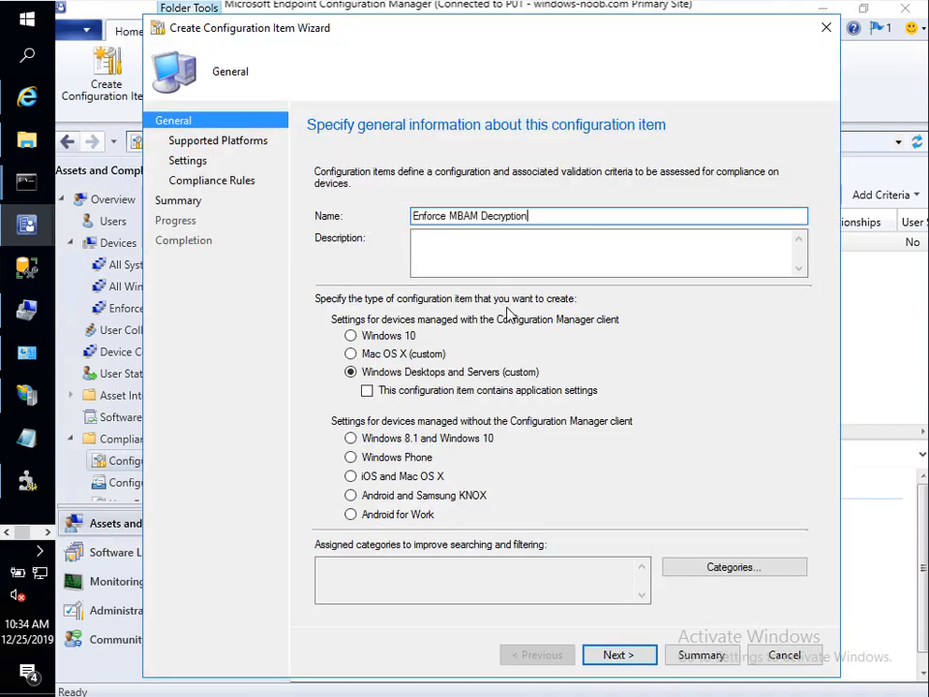
left_click(709, 571)
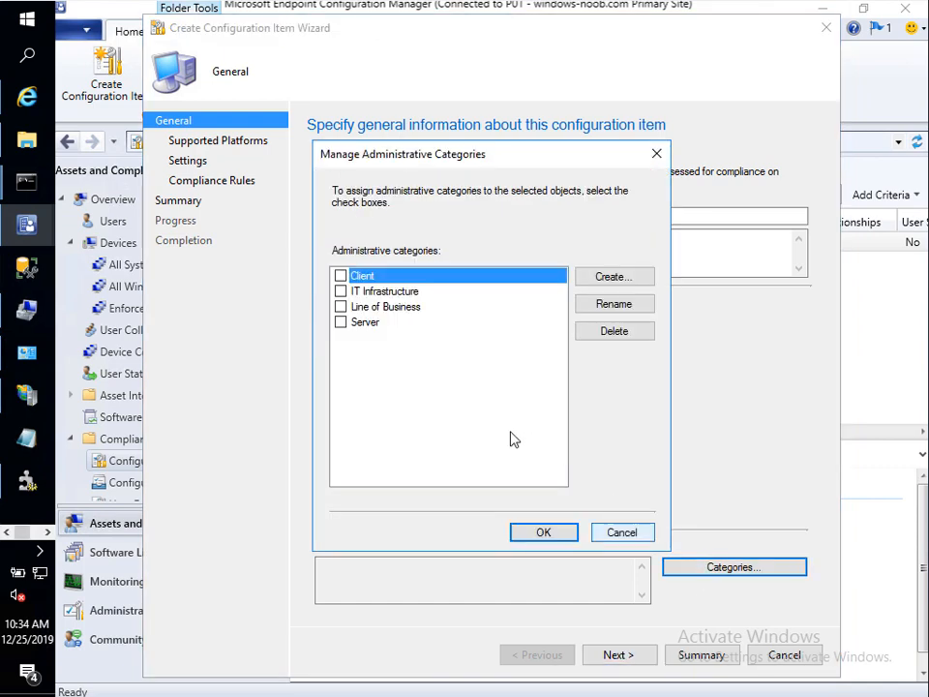
left_click(341, 292)
left_click(547, 531)
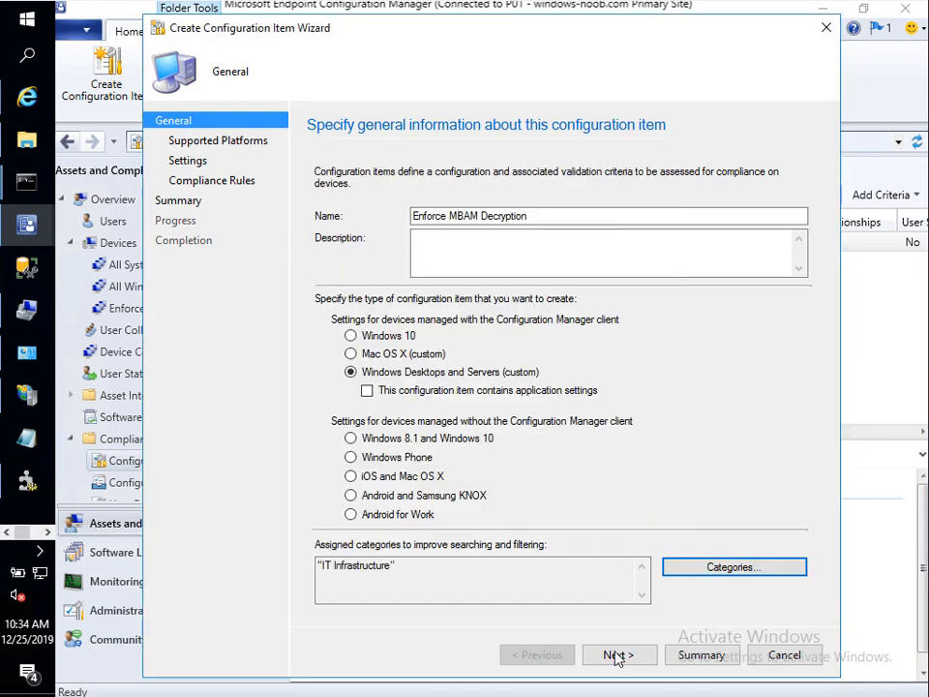
left_click(613, 654)
left_click(338, 228)
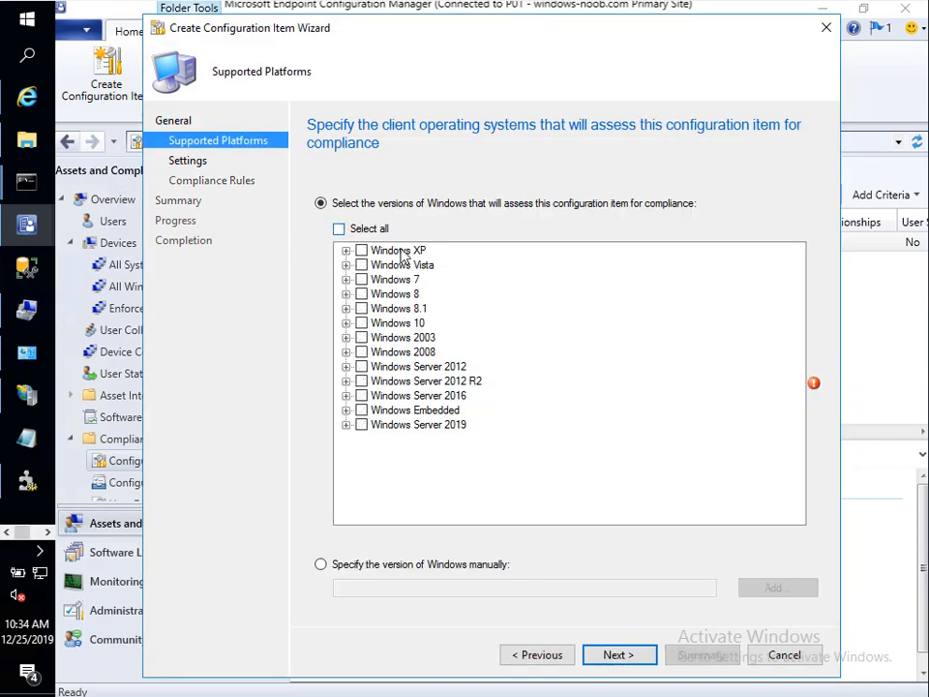
left_click(361, 322)
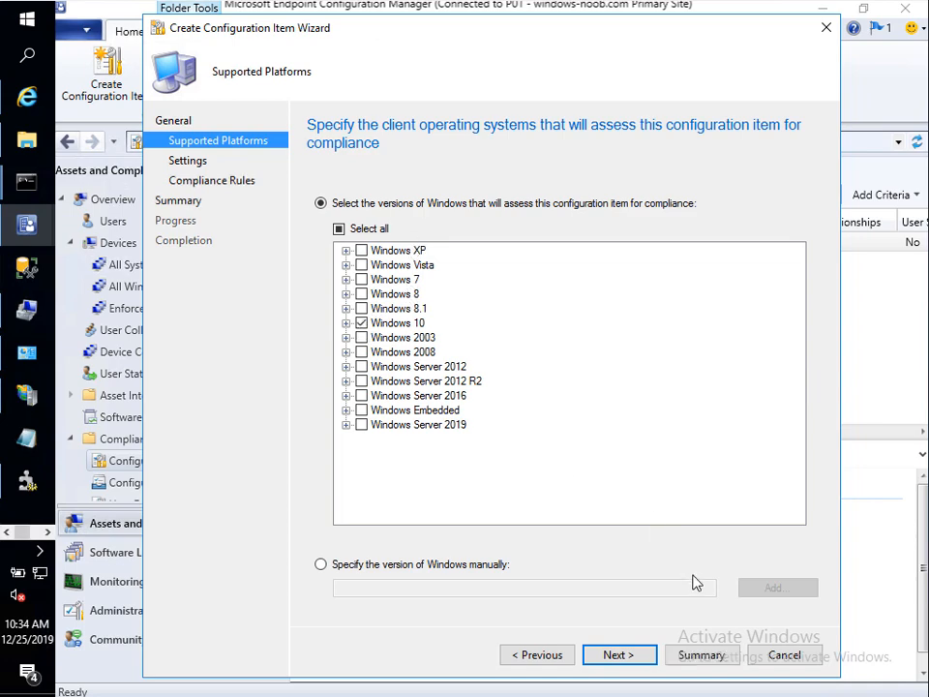
left_click(639, 656)
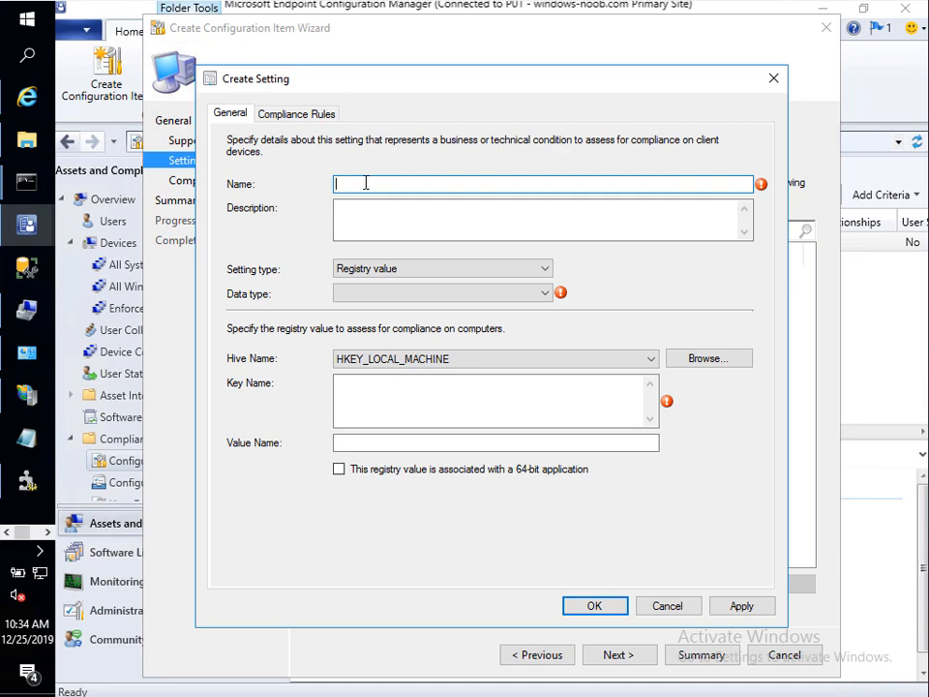
Step: Name the setting ShouldEncryptOSDrive from the ci reg keys2.txt notes, with Integer data type
right_click(26, 440)
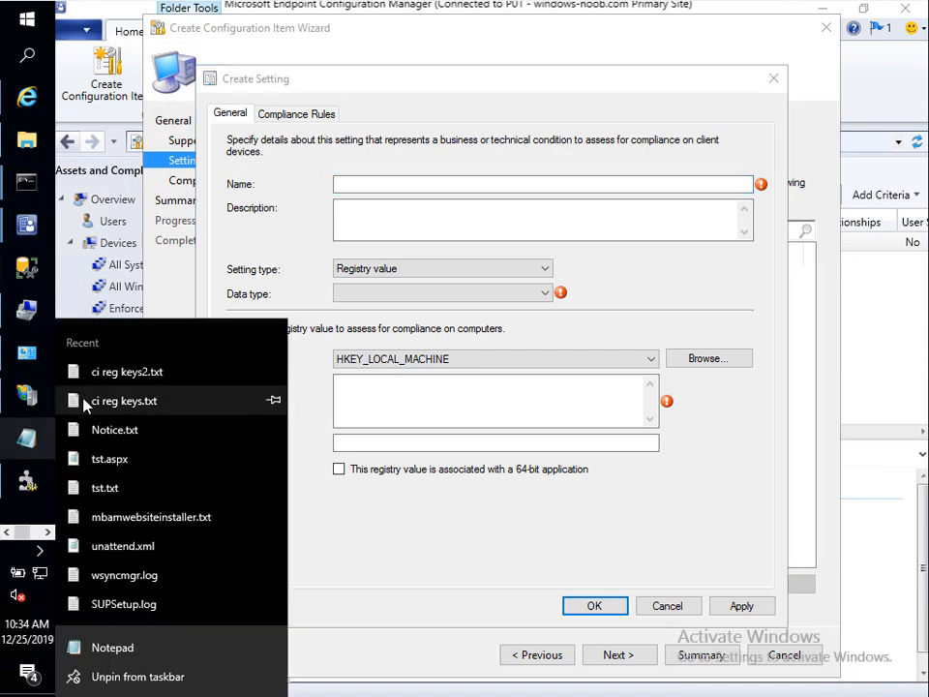
left_click(100, 374)
left_click_drag(308, 176, 283, 298)
left_click_drag(252, 375, 79, 373)
key("ctrl+c")
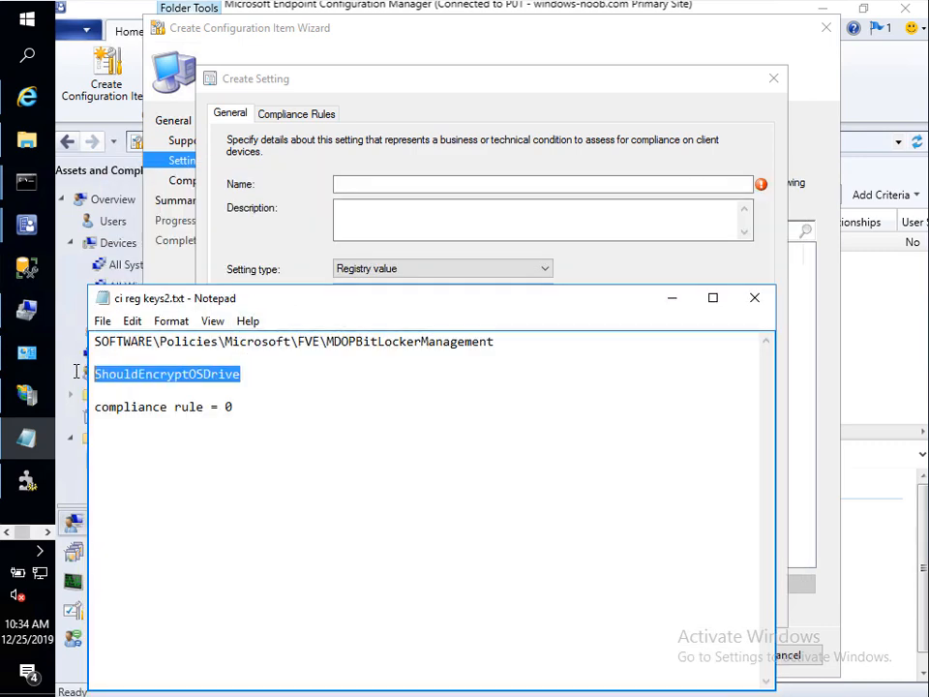
left_click(354, 184)
key("ctrl+v")
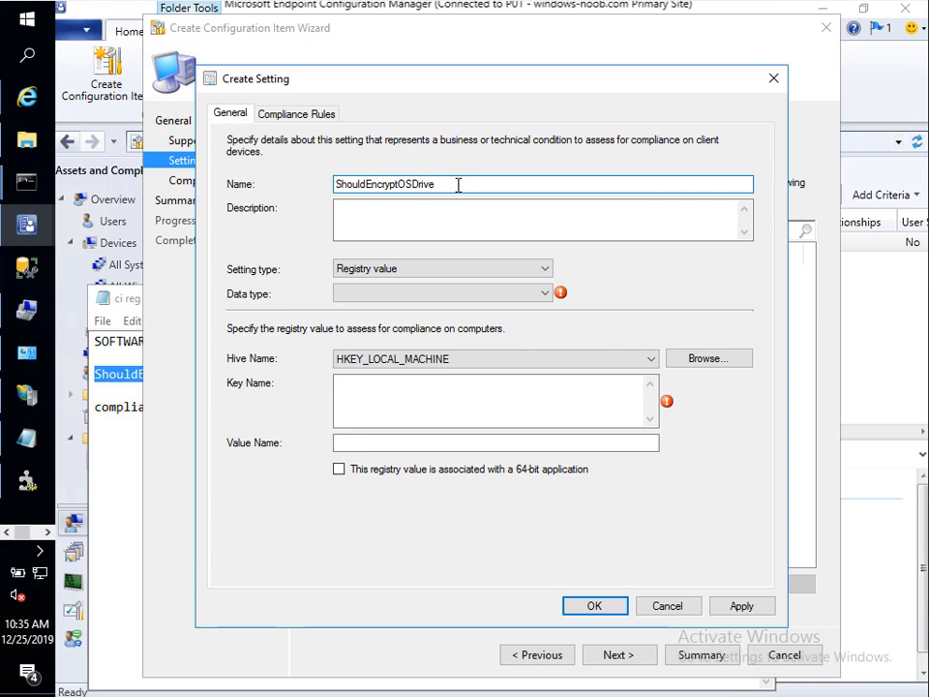
left_click(512, 294)
left_click(394, 327)
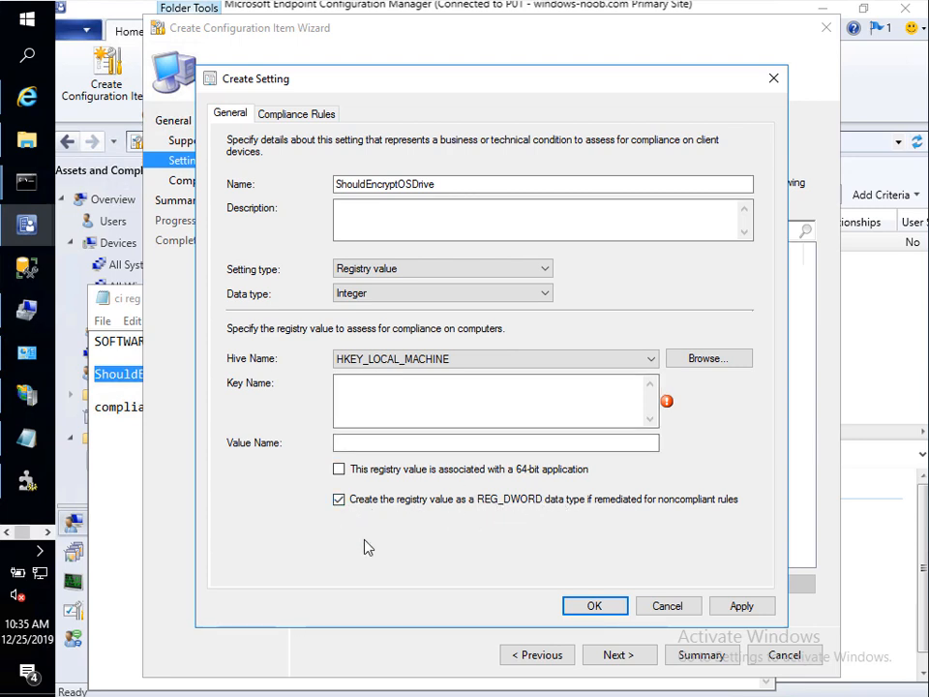
Step: Paste the MDOPBitLockerManagement registry key path into the Key Name field
left_click(107, 363)
left_click_drag(94, 341, 546, 332)
key("ctrl+c")
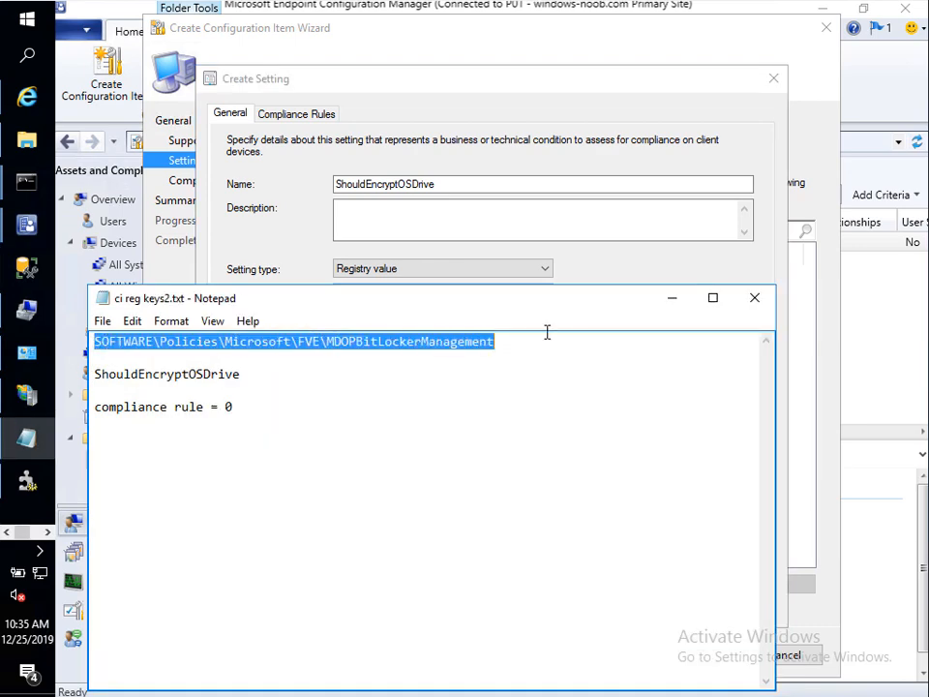
left_click(254, 201)
left_click(361, 388)
key("ctrl+v")
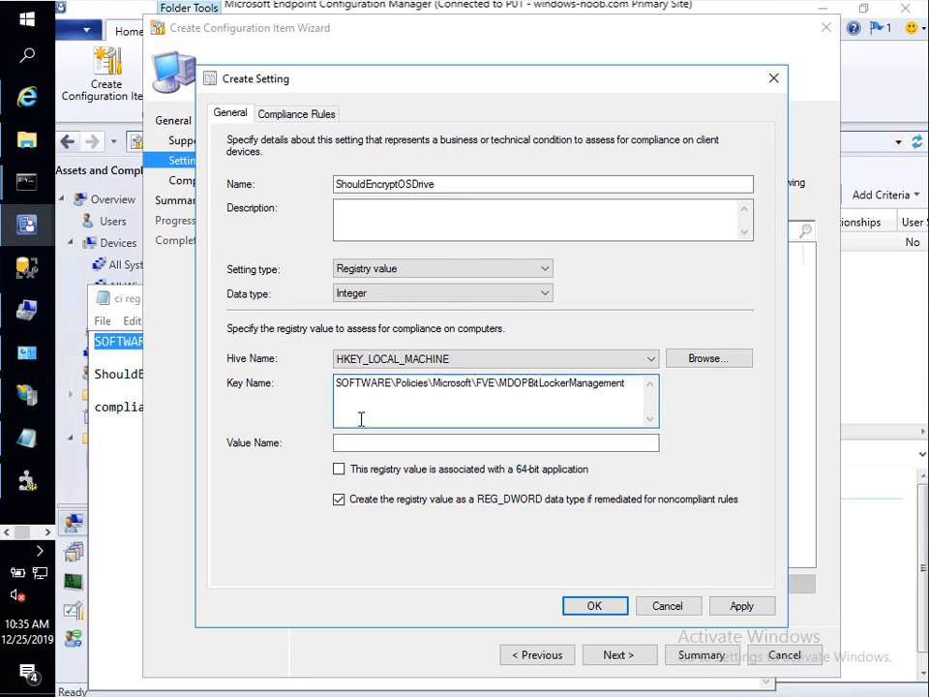
Step: Use ShouldEncryptOSDrive as the registry value name and apply the setting
double_click(387, 184)
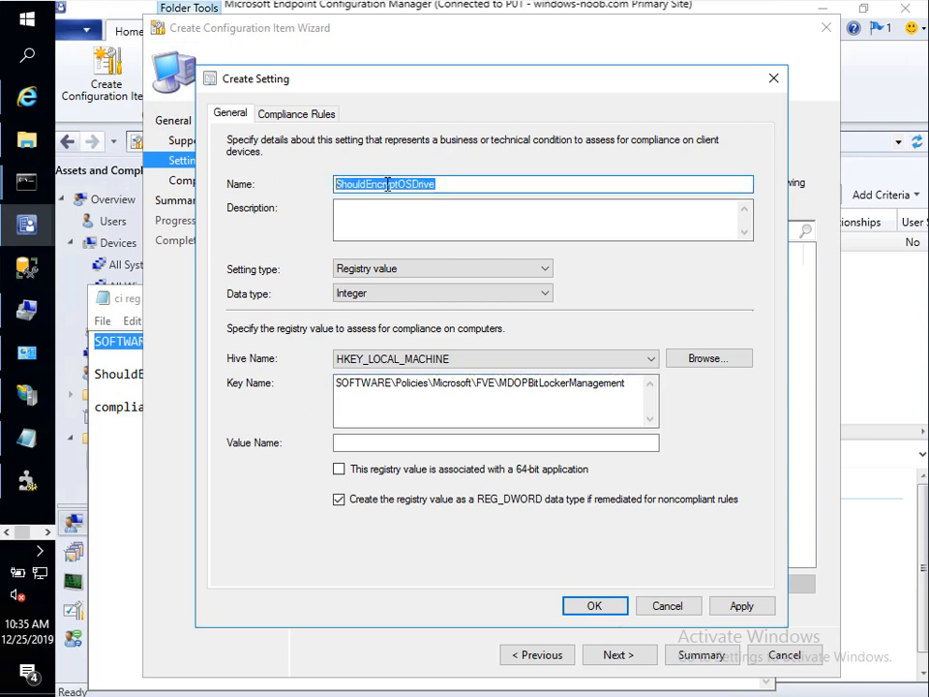
right_click(387, 185)
left_click(308, 241)
left_click(357, 446)
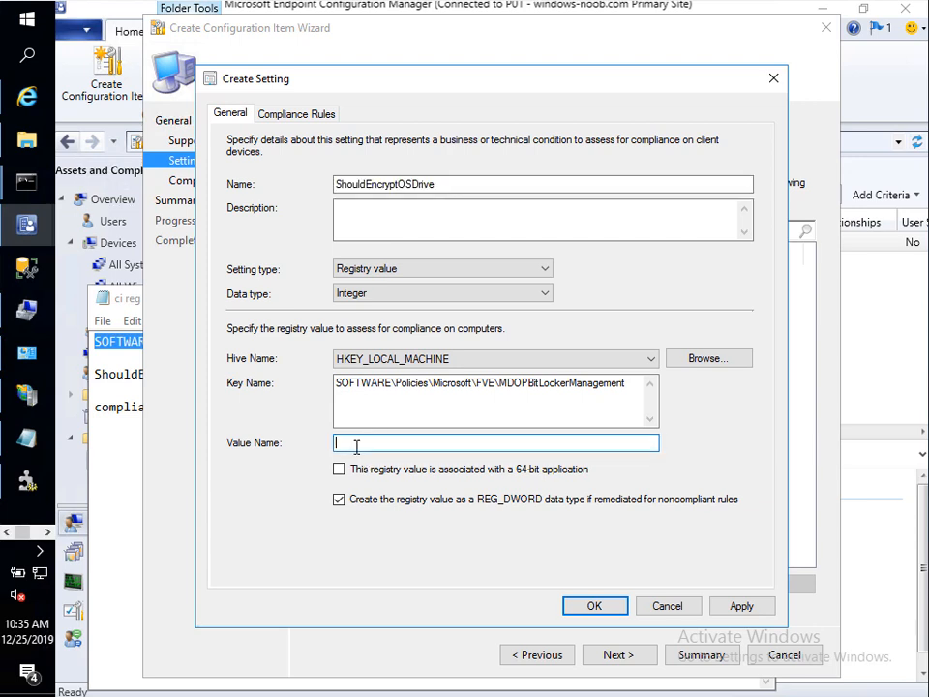
right_click(356, 446)
left_click(249, 531)
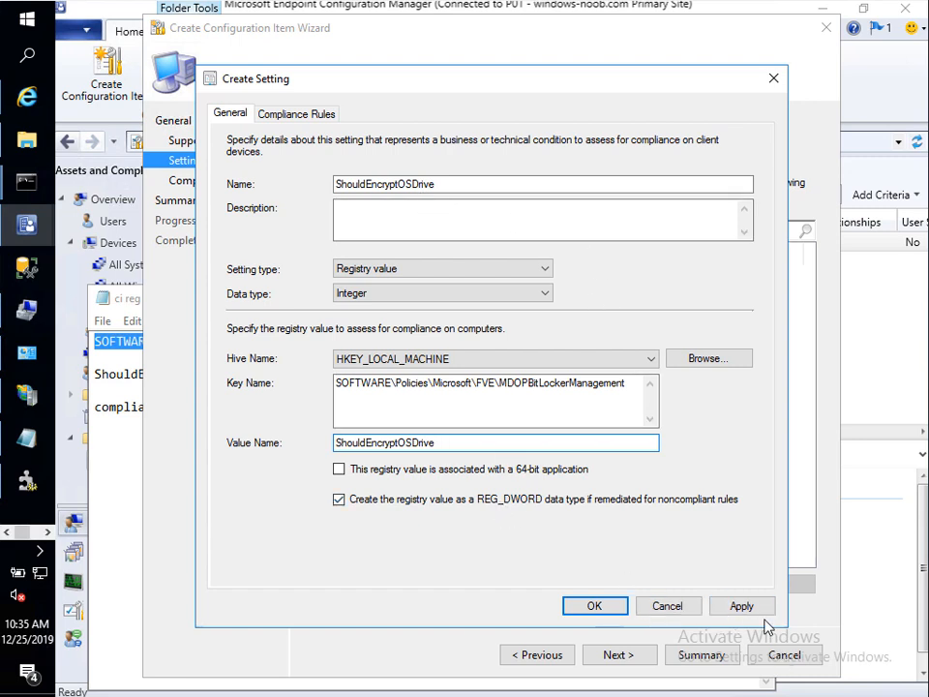
left_click(738, 606)
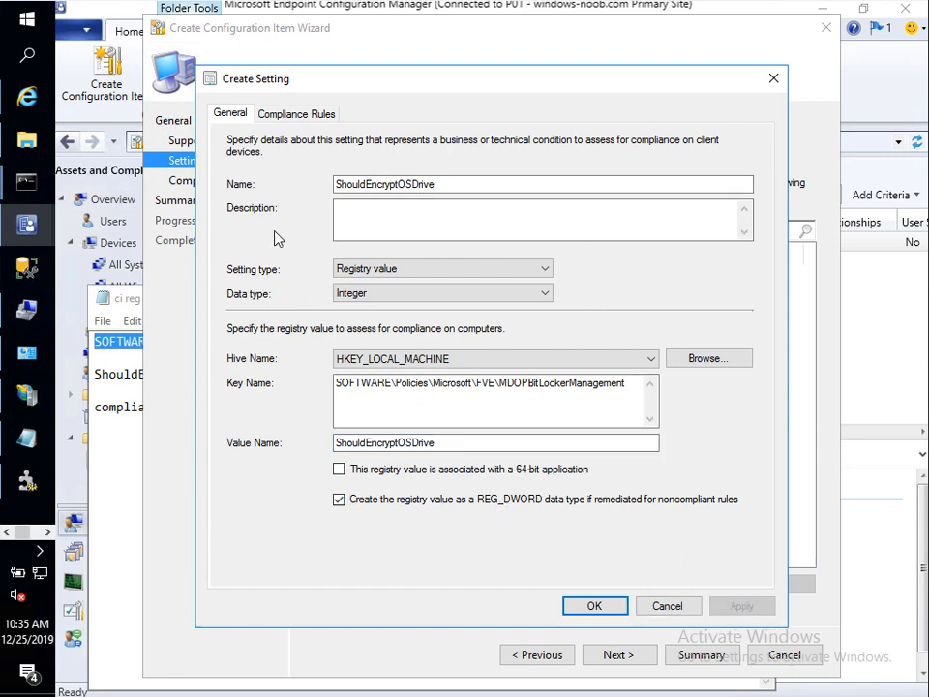
left_click(293, 115)
Step: Add the remediating rule 'set value to 0' requiring ShouldEncryptOSDrive to equal 0
left_click(552, 570)
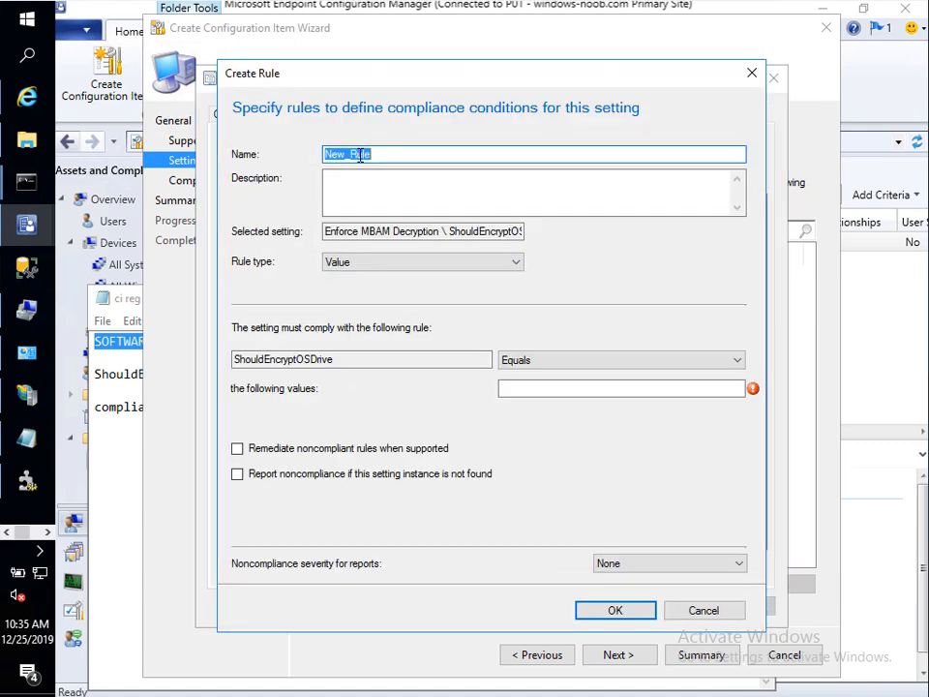
type("set value to 0")
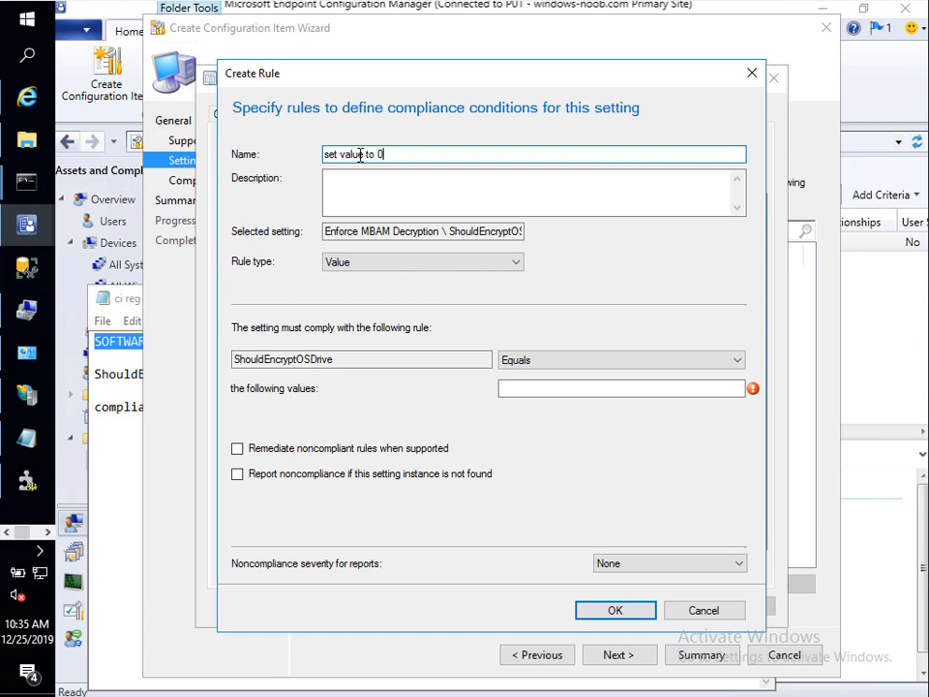
left_click(523, 391)
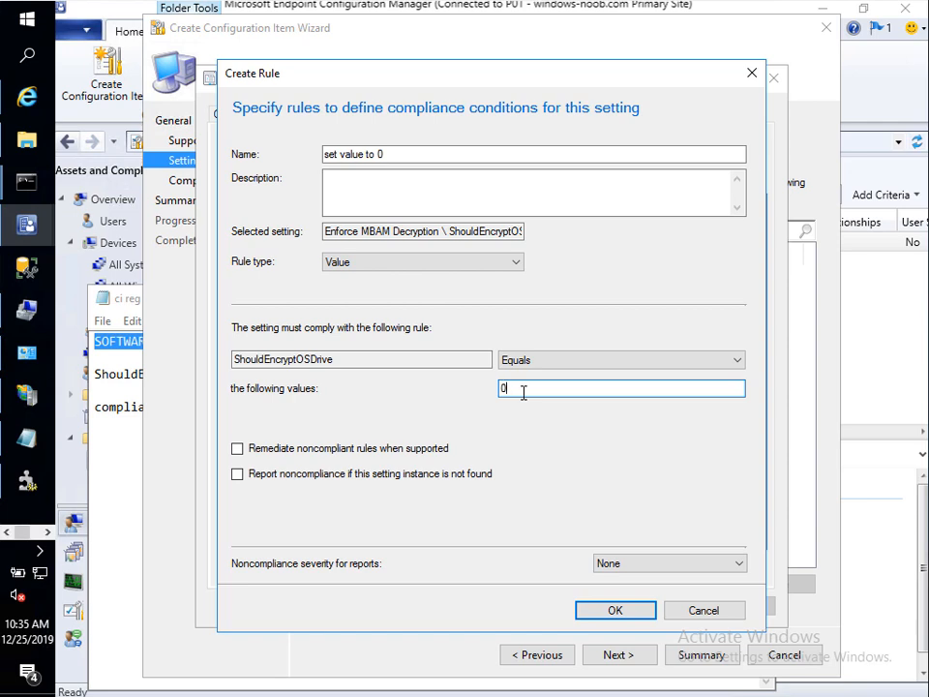
left_click(238, 448)
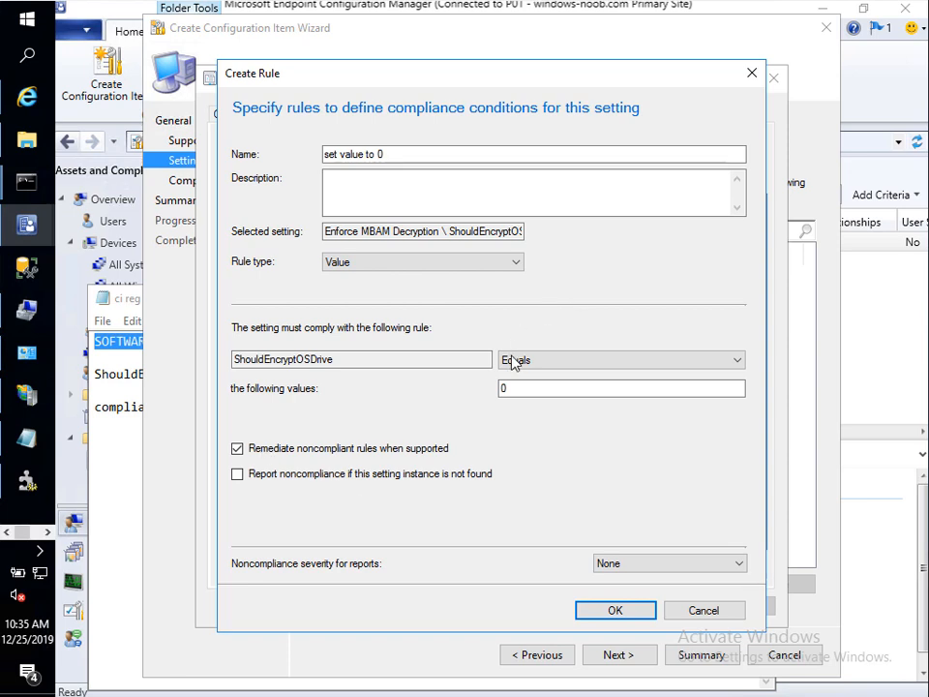
double_click(514, 387)
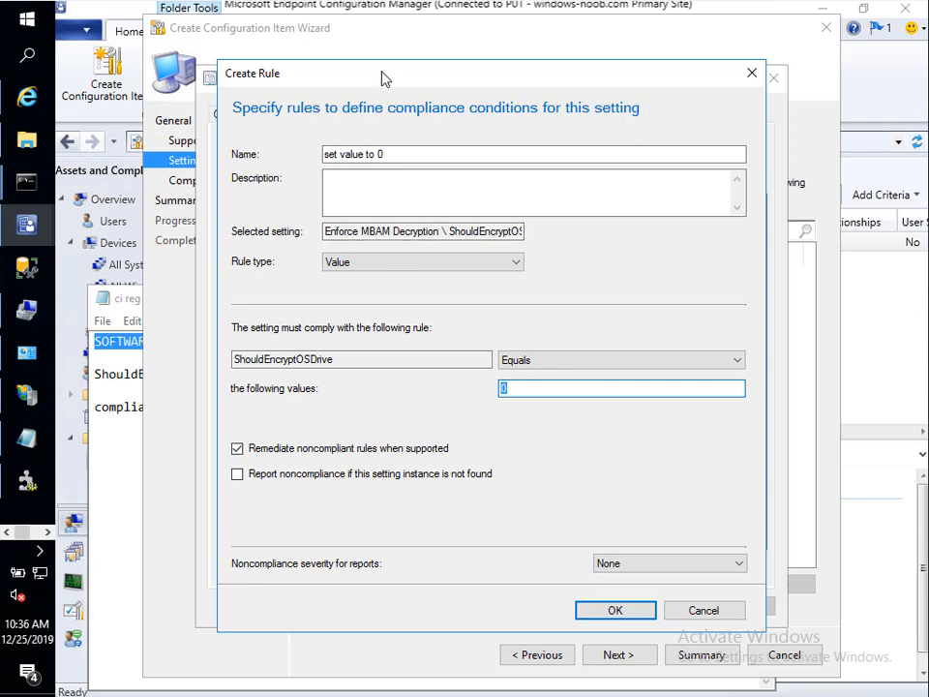
left_click(615, 612)
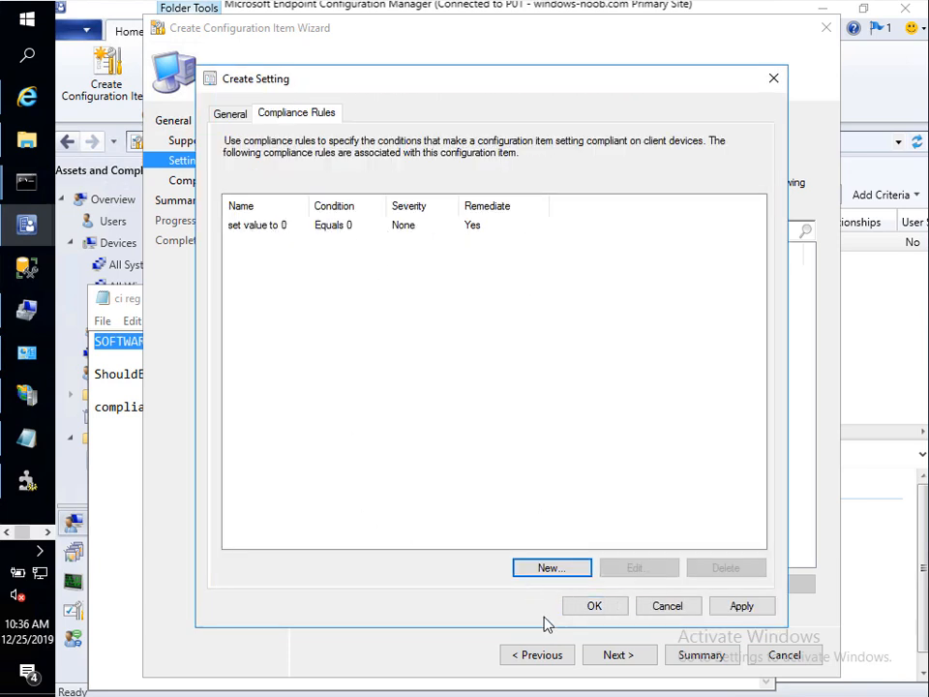
Step: Finish the wizard to create the Enforce MBAM Decryption configuration item
left_click(595, 607)
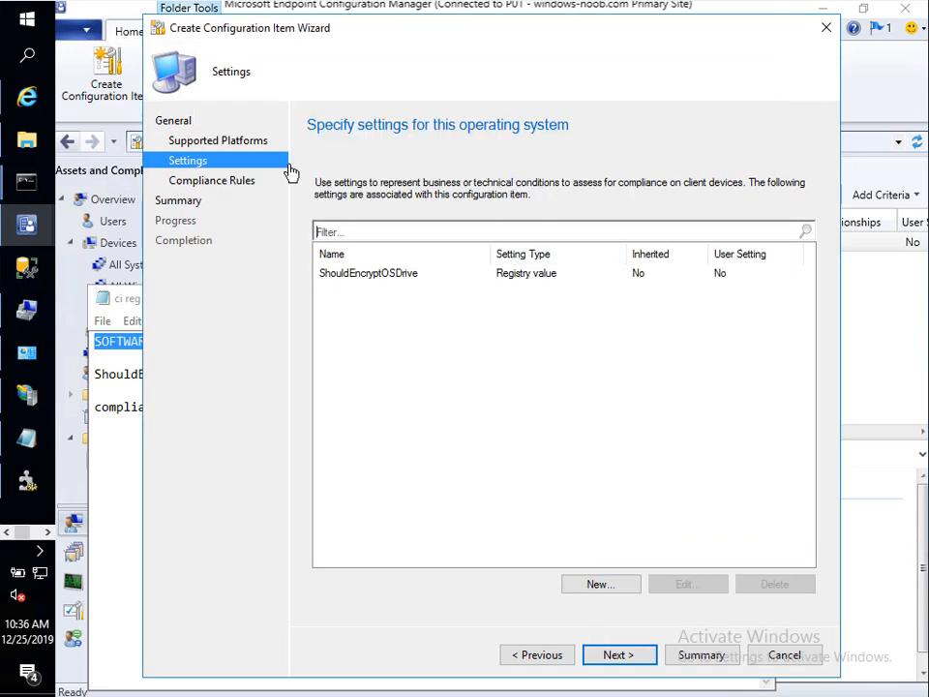
left_click(443, 279)
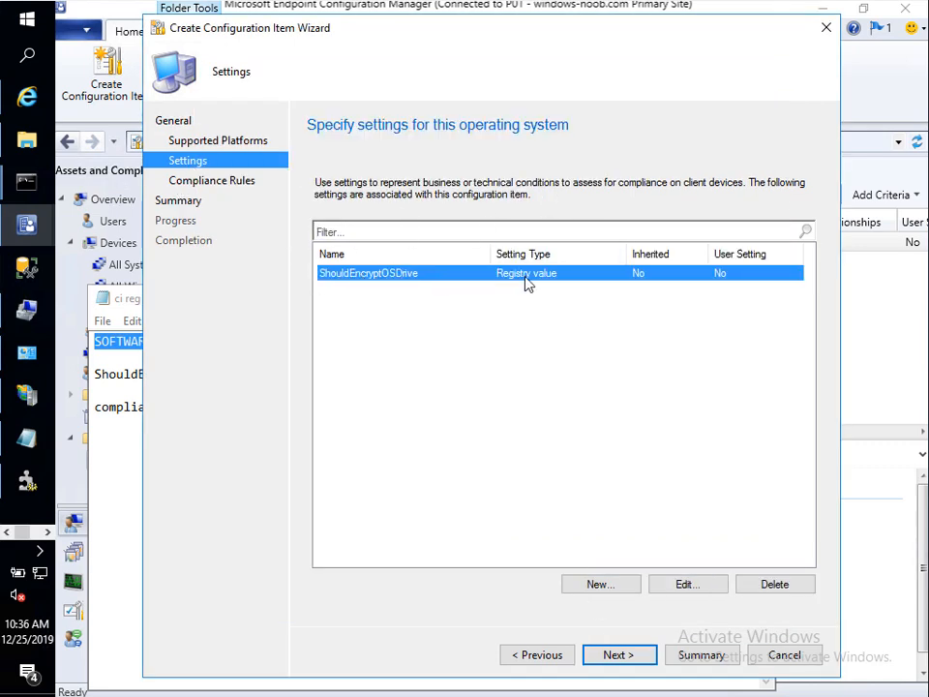
left_click(622, 655)
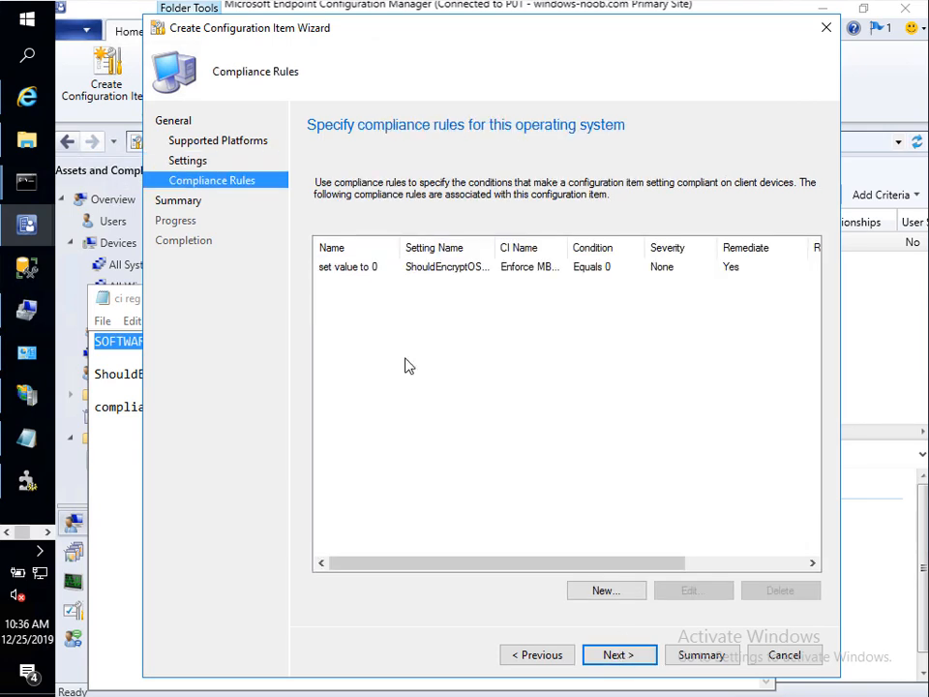
left_click_drag(565, 247, 605, 243)
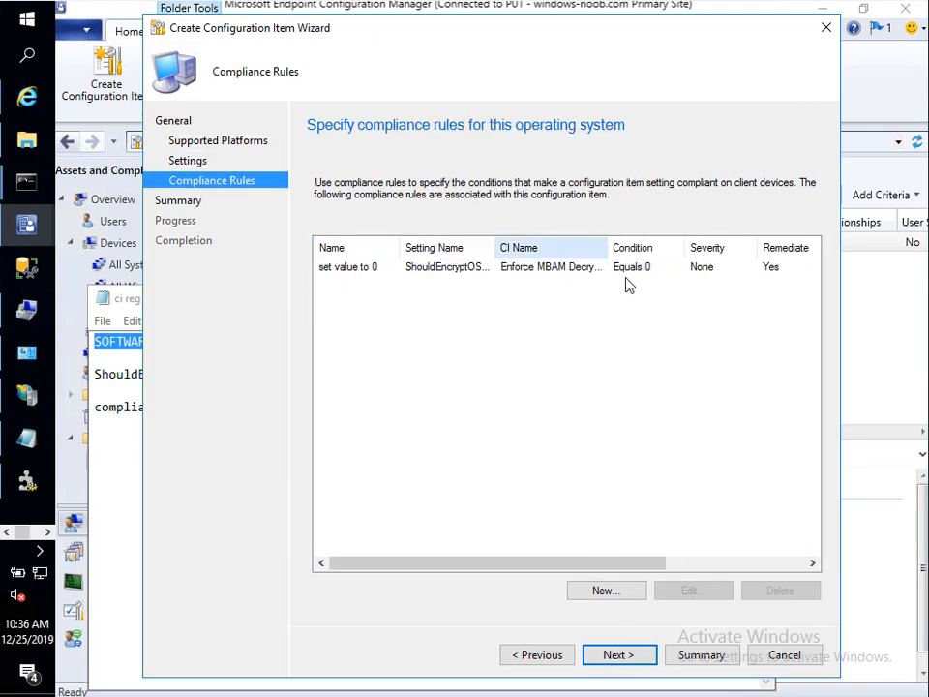
left_click(612, 655)
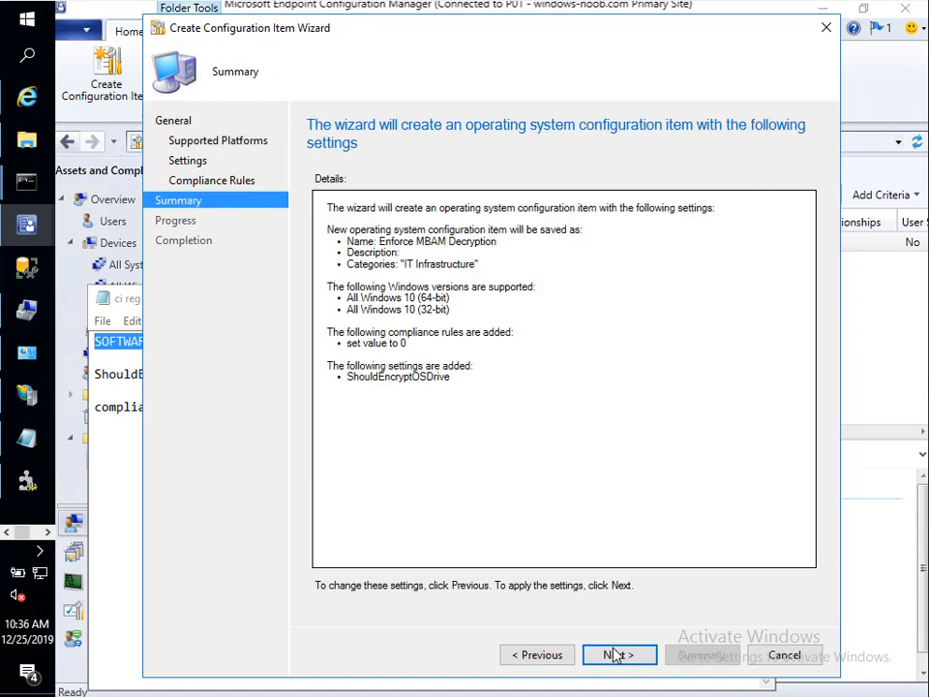
left_click(619, 655)
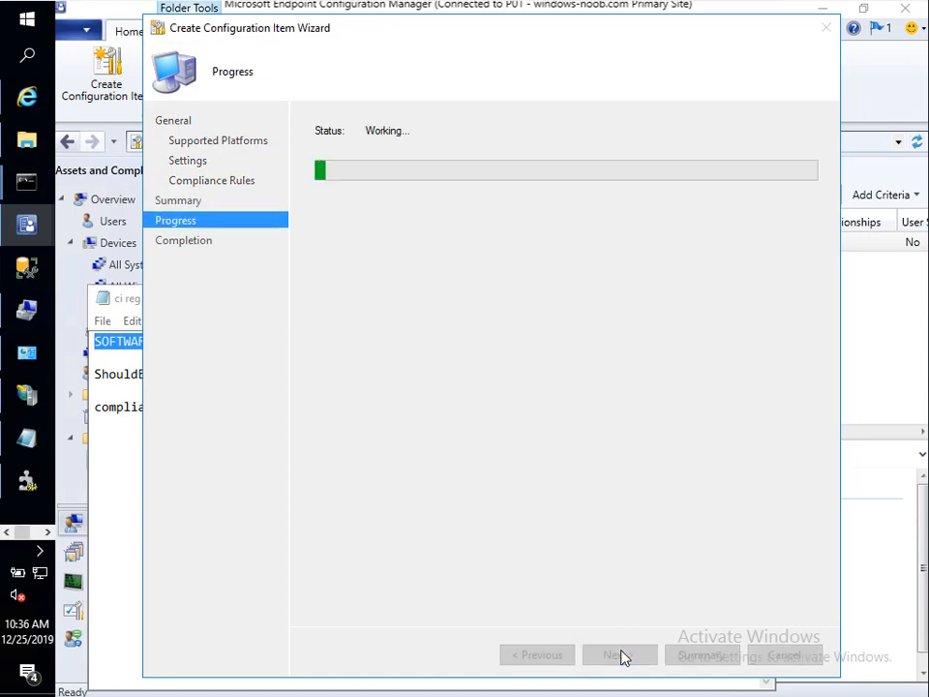
left_click(784, 655)
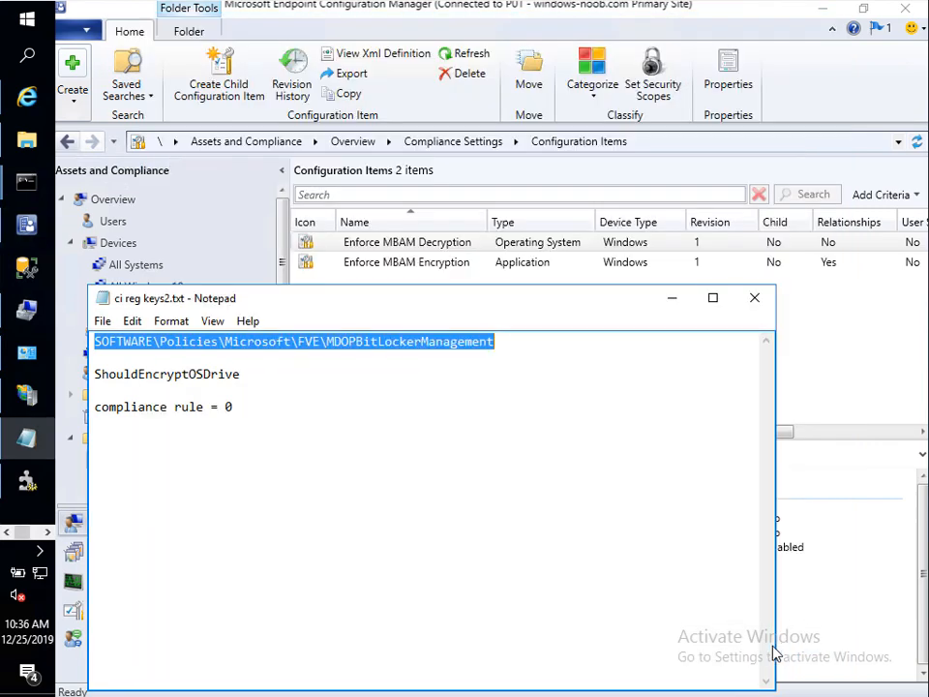
Step: Show Configuration Baselines and select the Enforce MBAM Decryption baseline
left_click(672, 299)
left_click(164, 482)
left_click(421, 243)
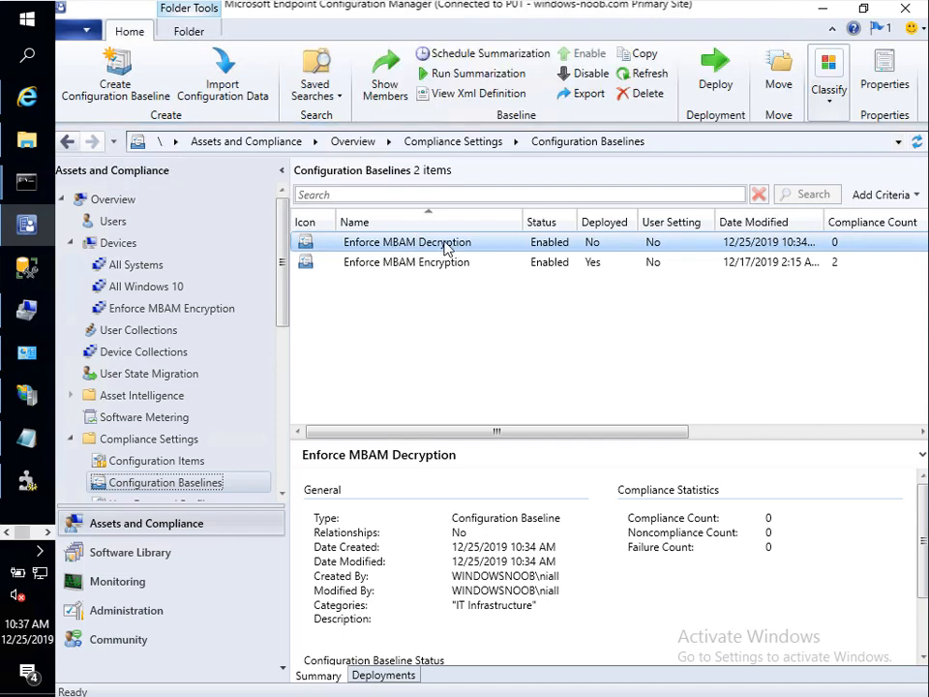
Step: Add the Enforce MBAM Decryption configuration item to the baseline's evaluation conditions and save
right_click(443, 245)
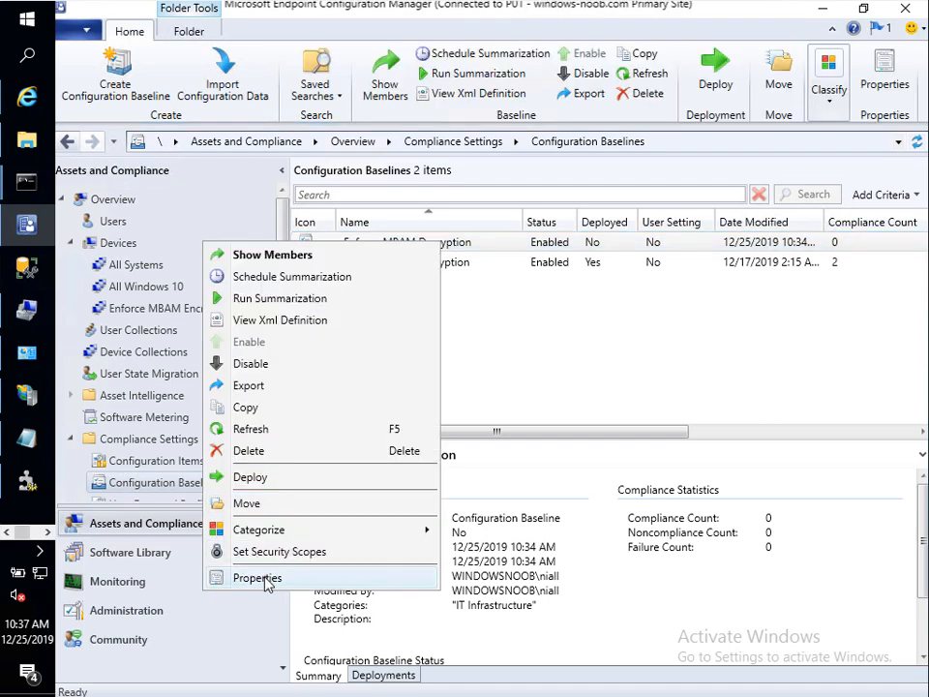
left_click(267, 578)
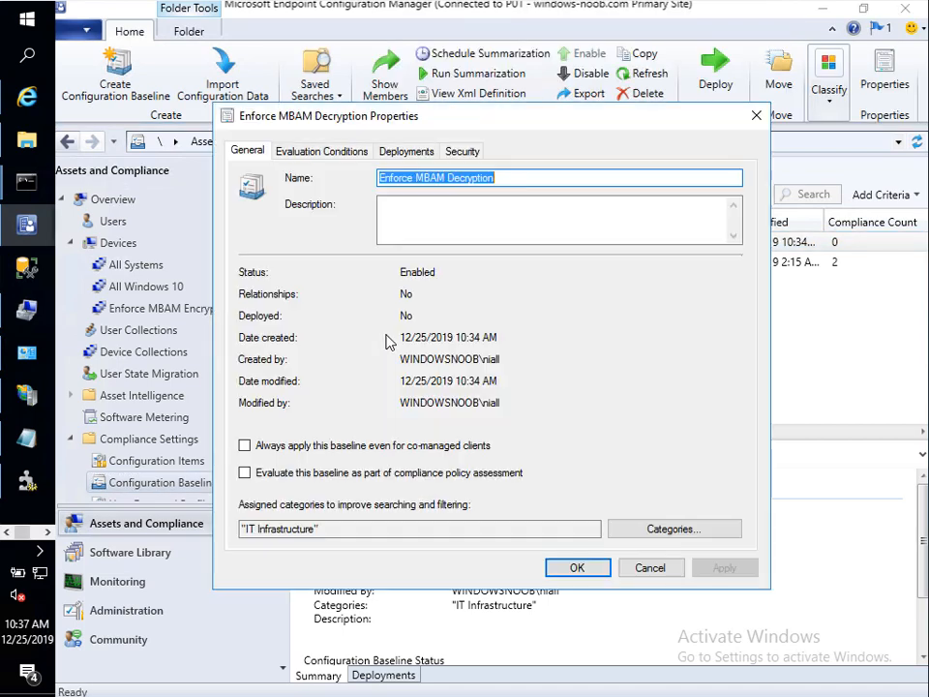
left_click(323, 155)
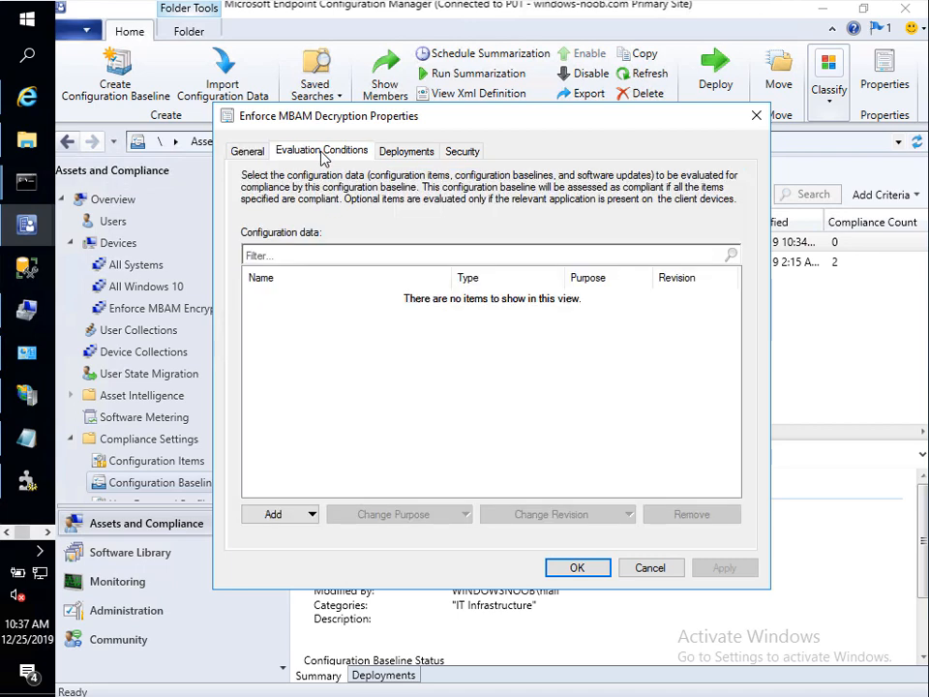
left_click(300, 519)
left_click(302, 535)
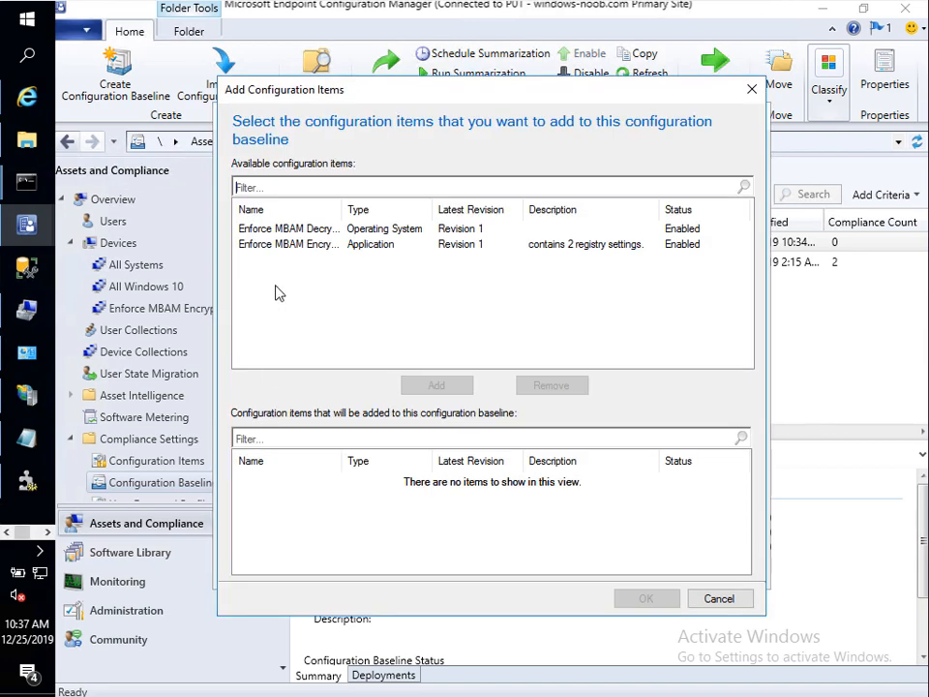
left_click(338, 229)
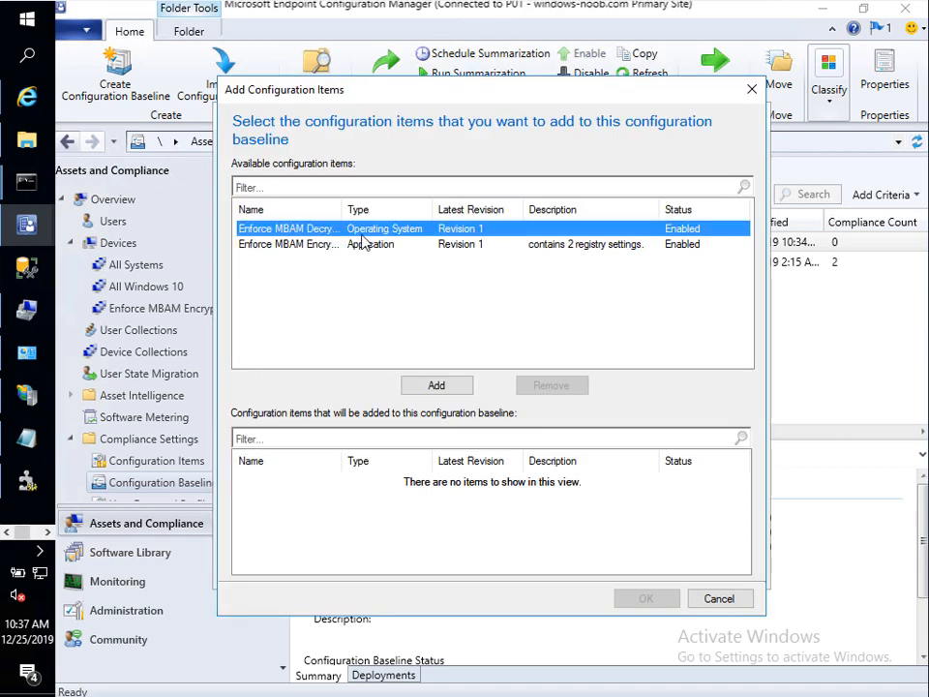
left_click(426, 387)
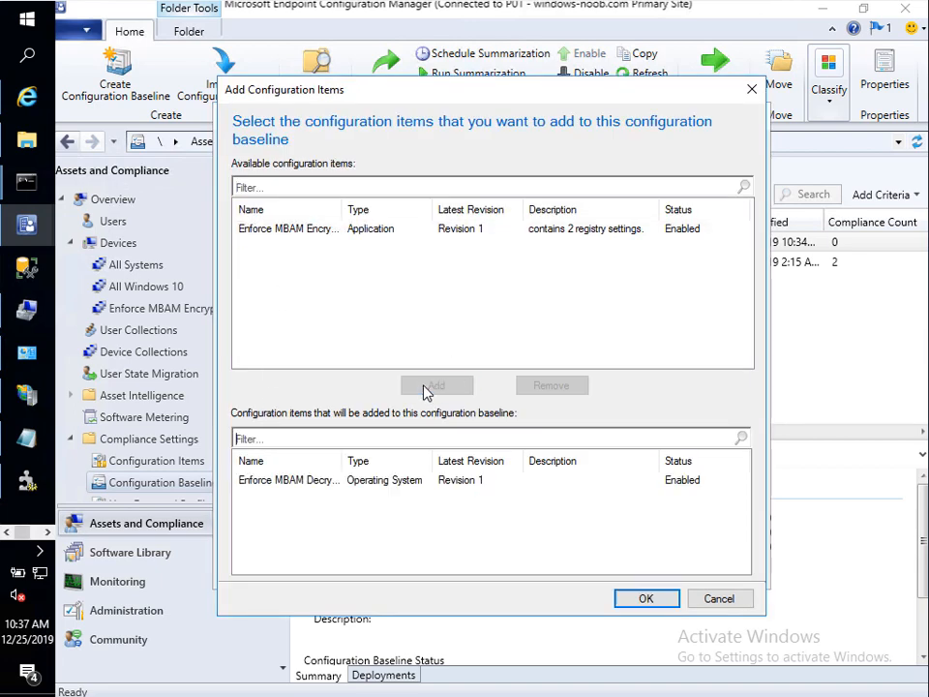
double_click(344, 457)
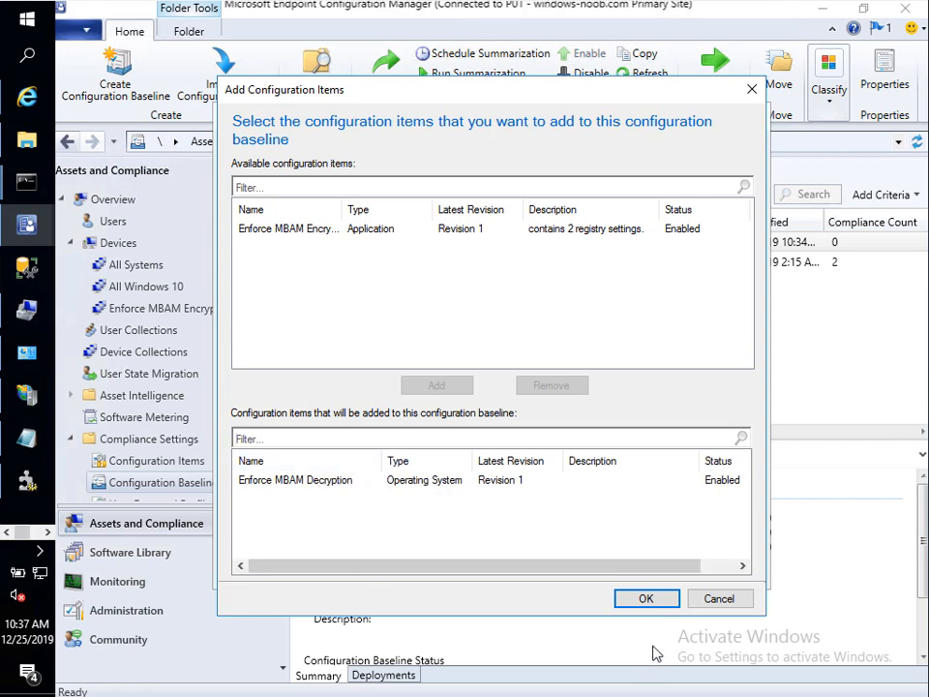
left_click(659, 597)
left_click(718, 569)
left_click(595, 568)
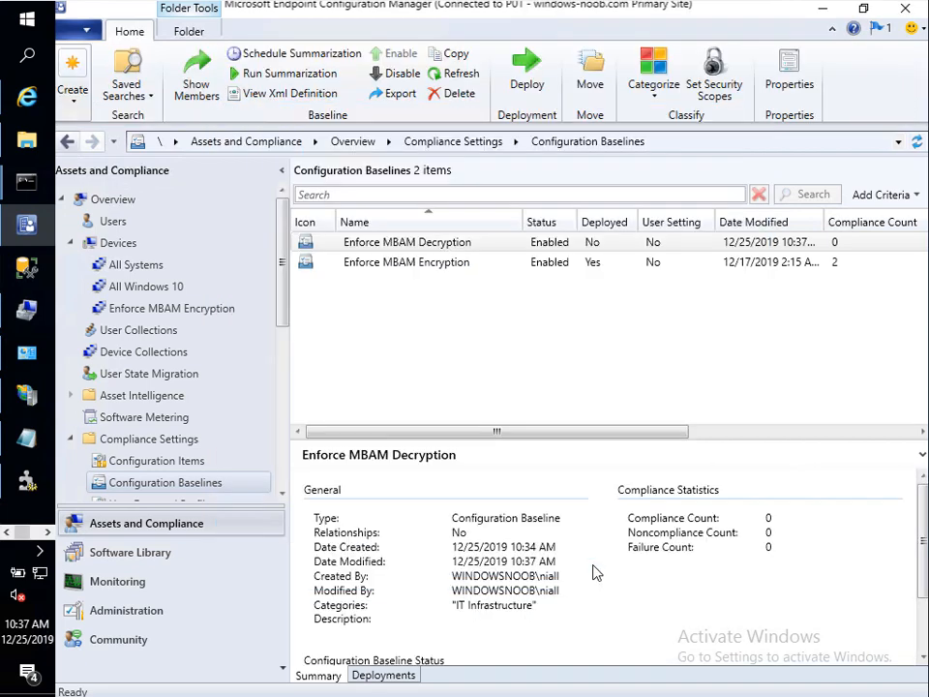
Step: Target the baseline deployment at the Enforce MBAM decryption device collection
right_click(378, 247)
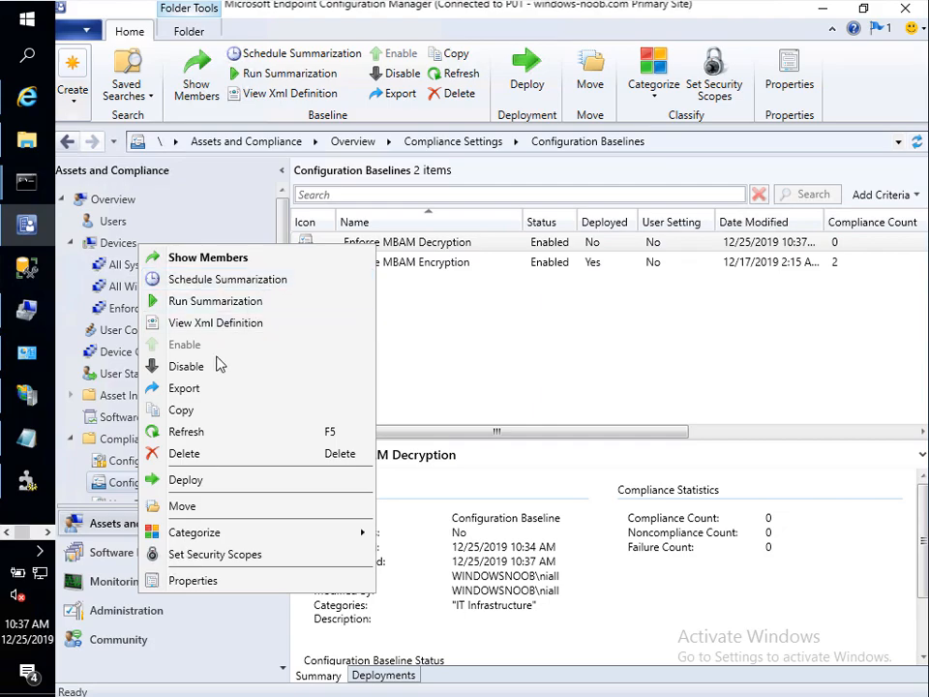
left_click(192, 481)
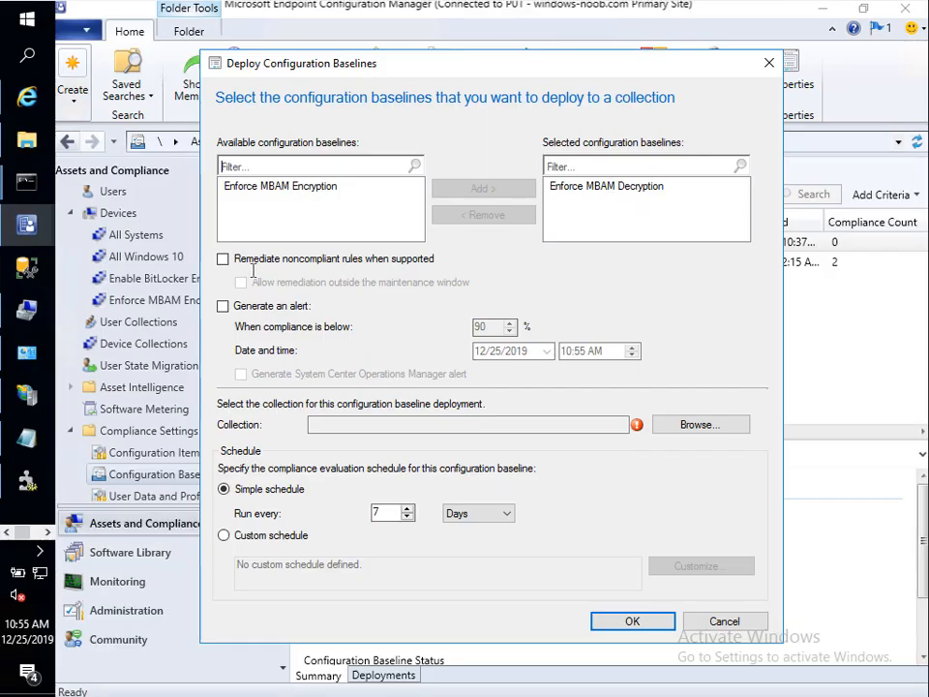
left_click(689, 429)
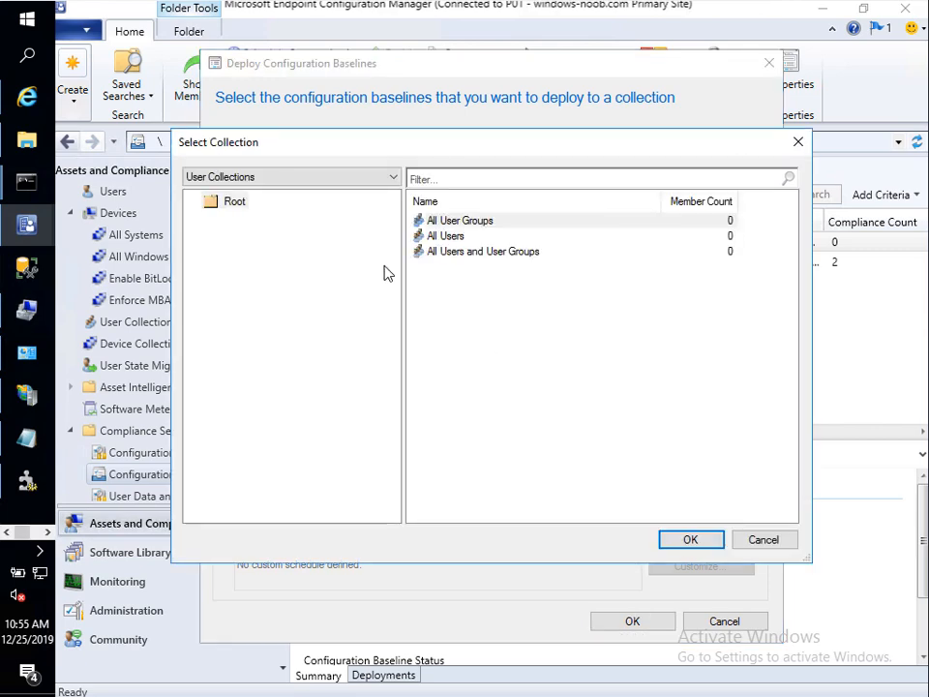
left_click(262, 181)
left_click(267, 209)
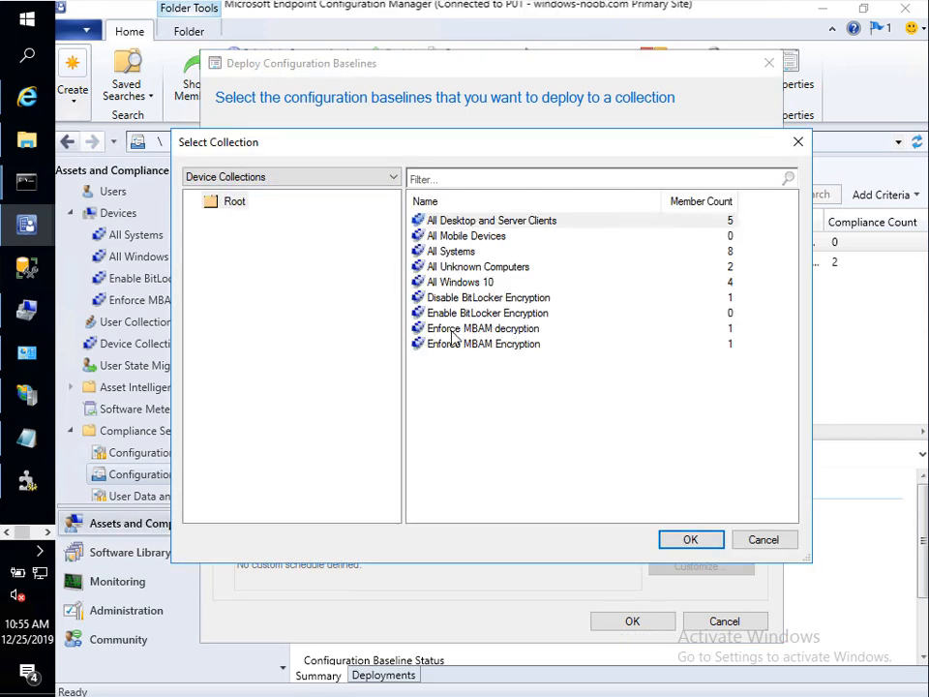
left_click(441, 330)
left_click(683, 538)
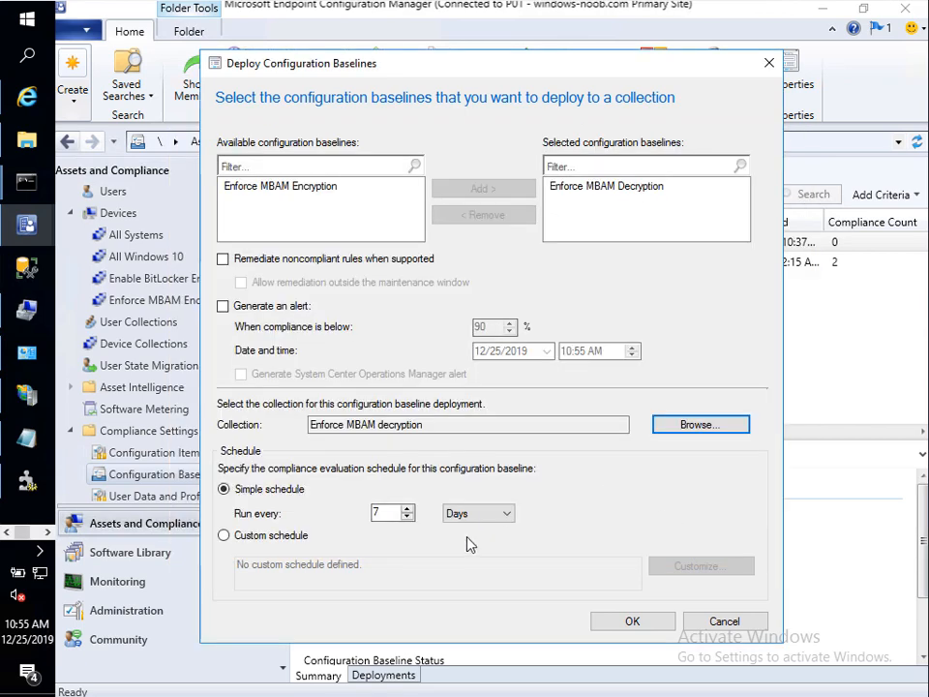
Step: Set evaluation to every 1 minute with remediation on, and create the deployment
double_click(380, 512)
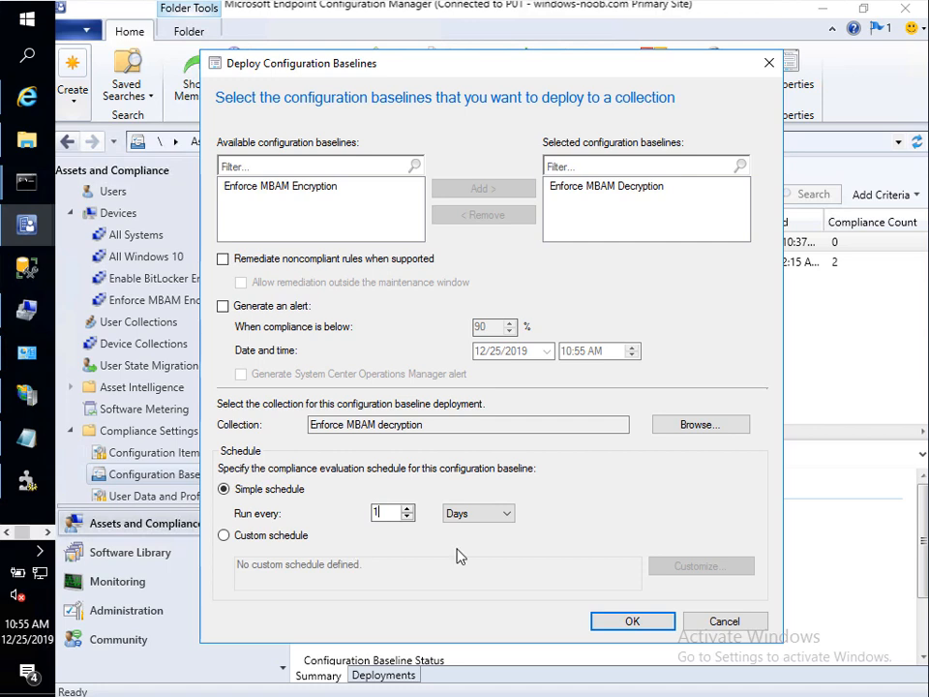
left_click(489, 513)
left_click(479, 529)
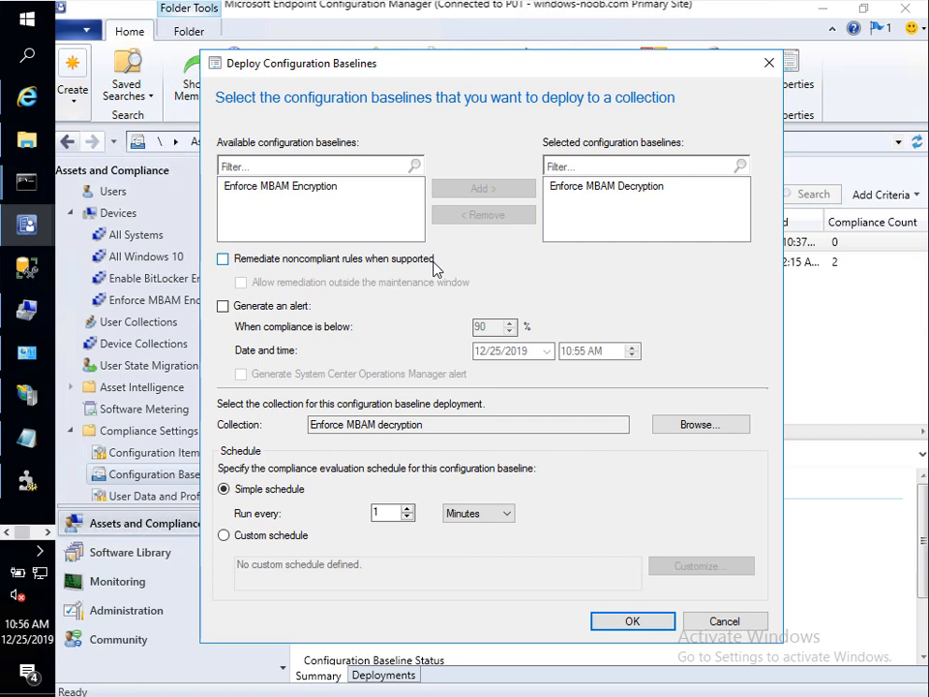
left_click(222, 258)
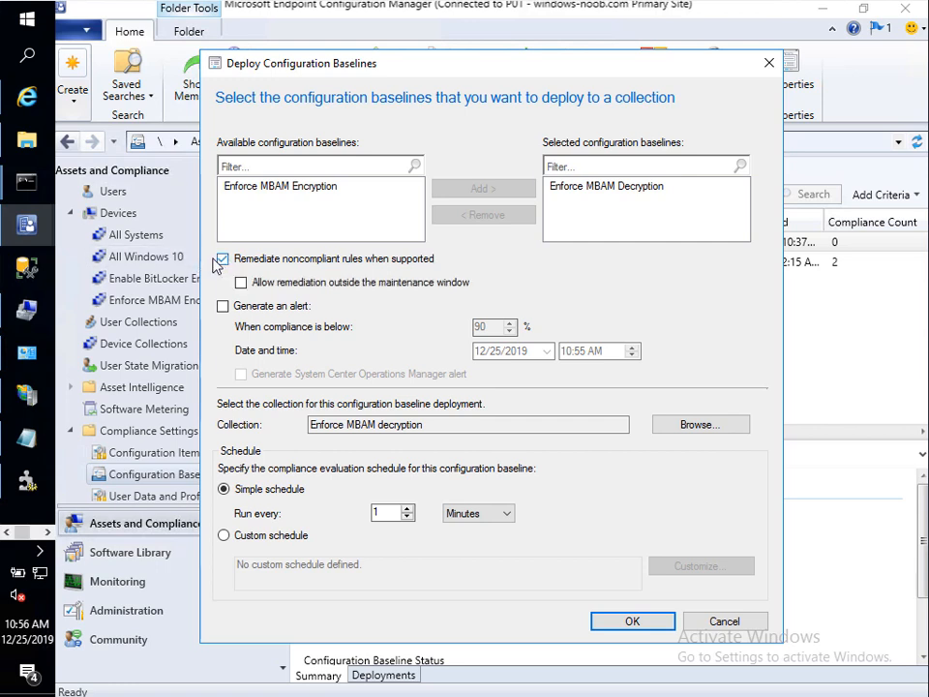
left_click(620, 621)
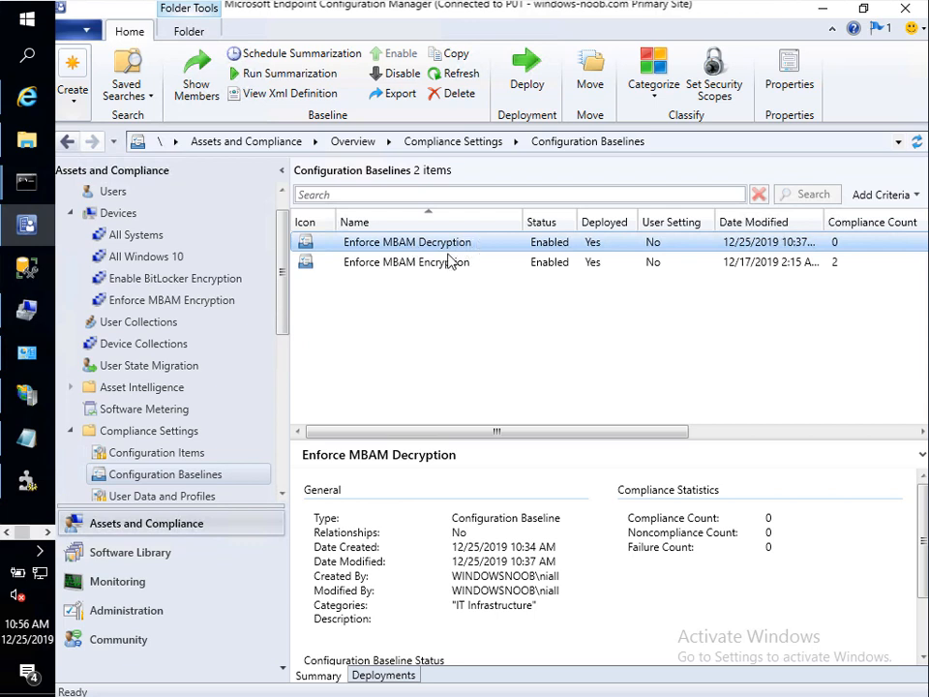
Step: Confirm the decryption deployment remediates, then select Enforce MBAM Encryption among device collections
left_click(406, 675)
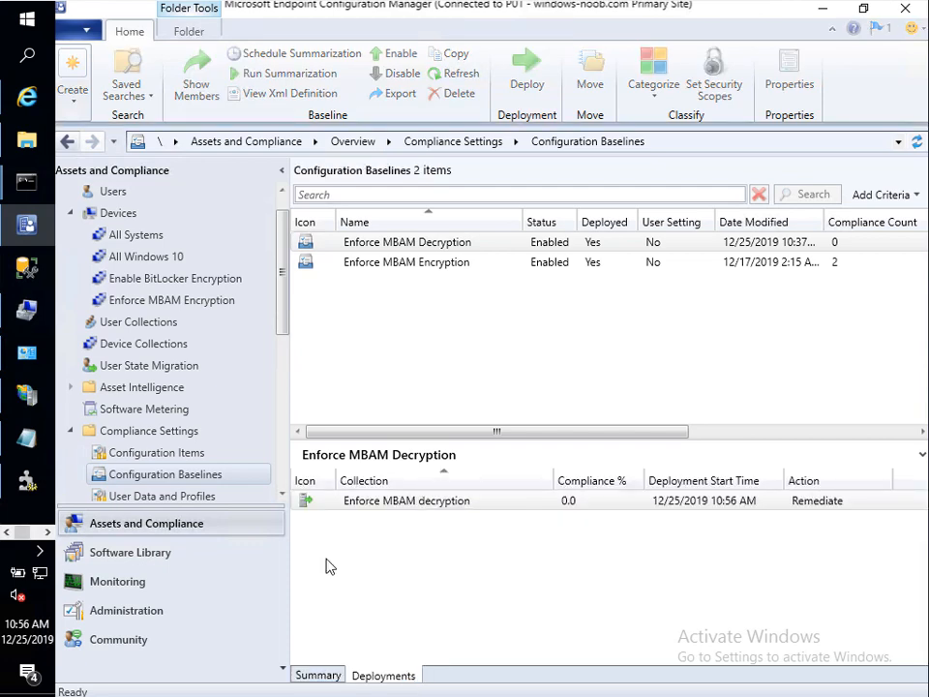
left_click(360, 510)
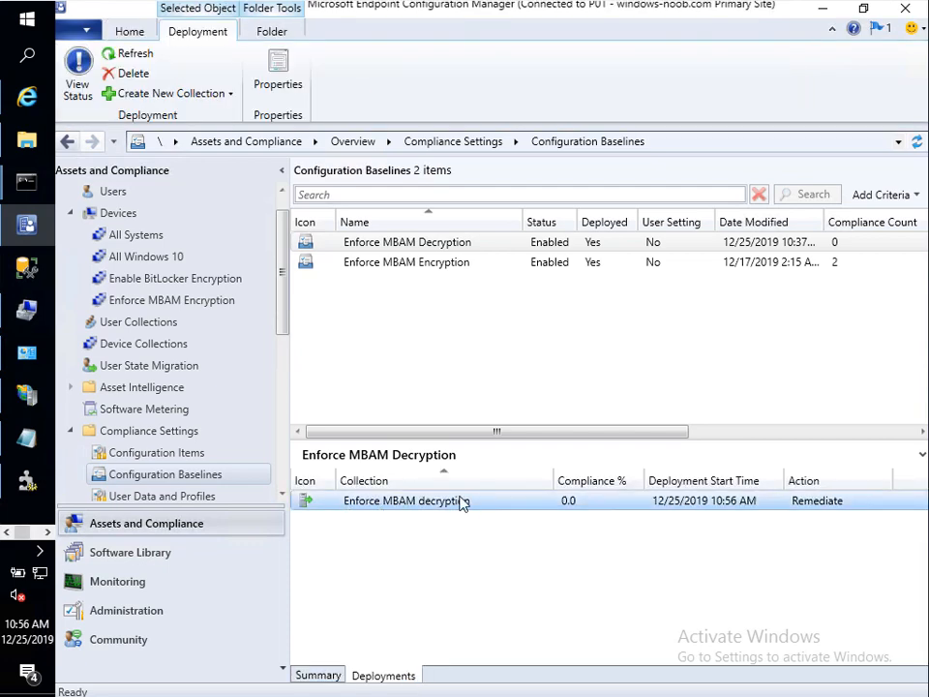
left_click(130, 304)
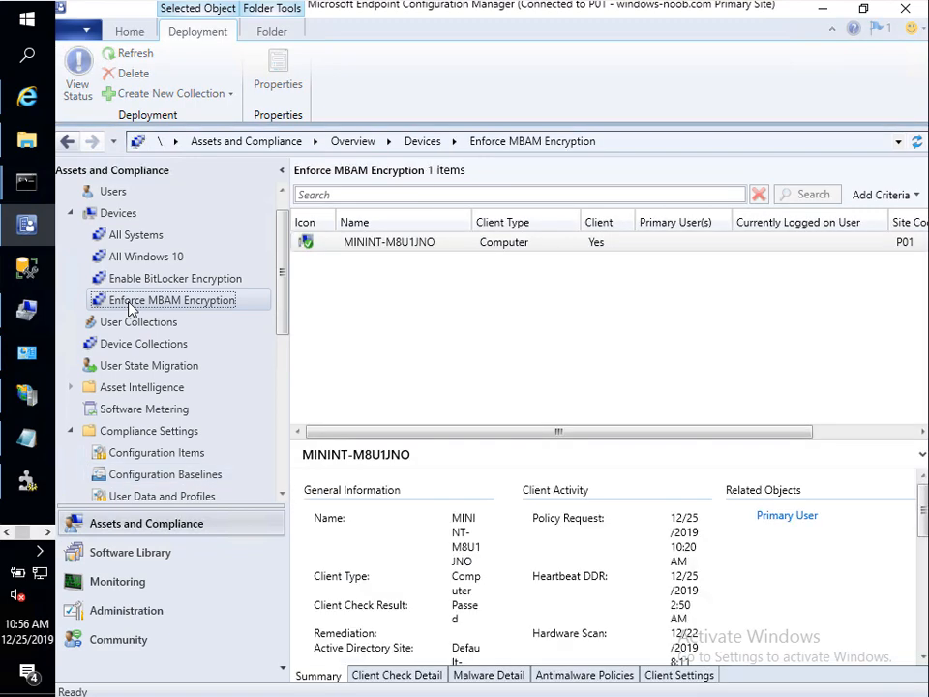
left_click(106, 345)
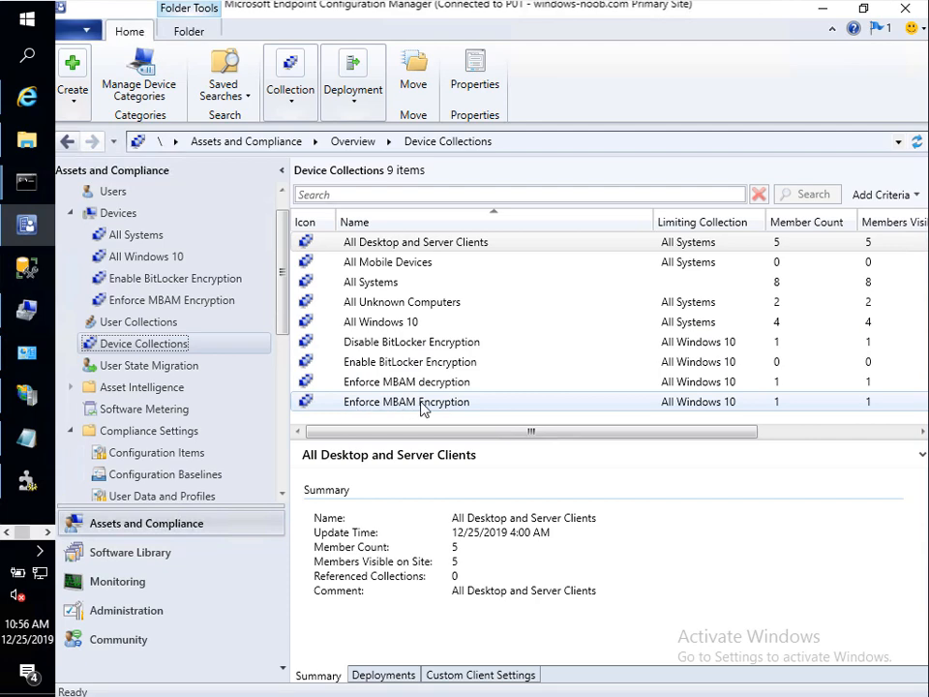
left_click(513, 403)
Step: Remove the client computer from the Enforce MBAM Encryption collection and refresh its members
double_click(496, 400)
right_click(379, 250)
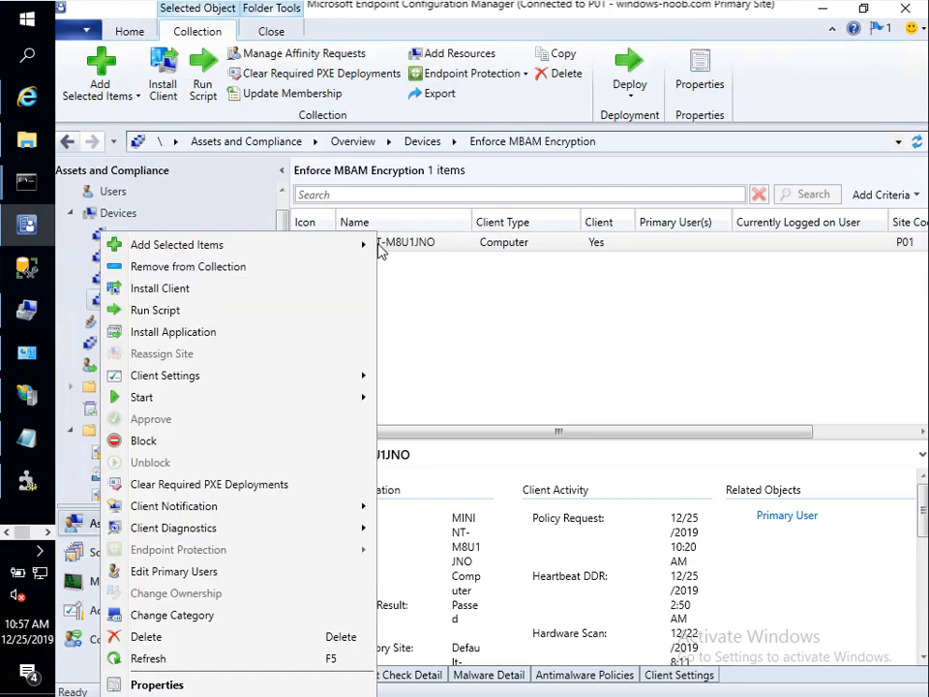
mouse_move(300, 253)
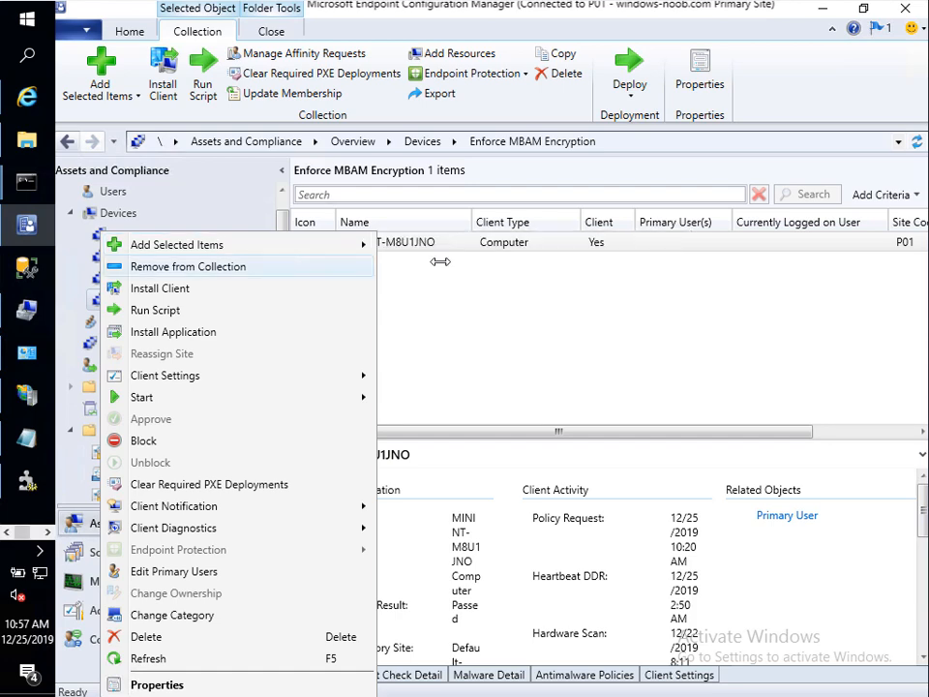
left_click(305, 265)
left_click(544, 427)
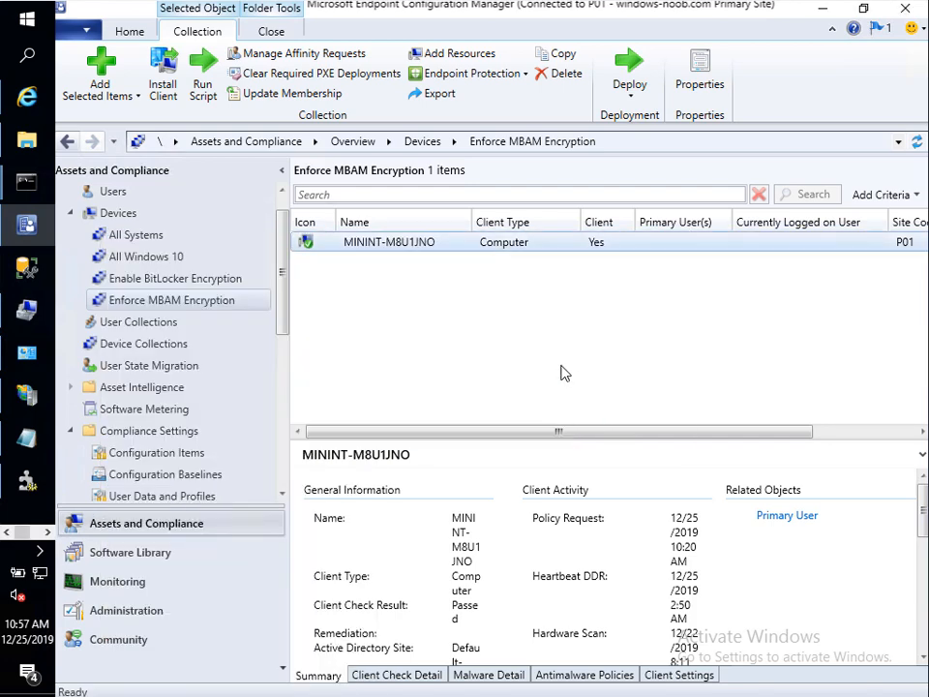
left_click(917, 142)
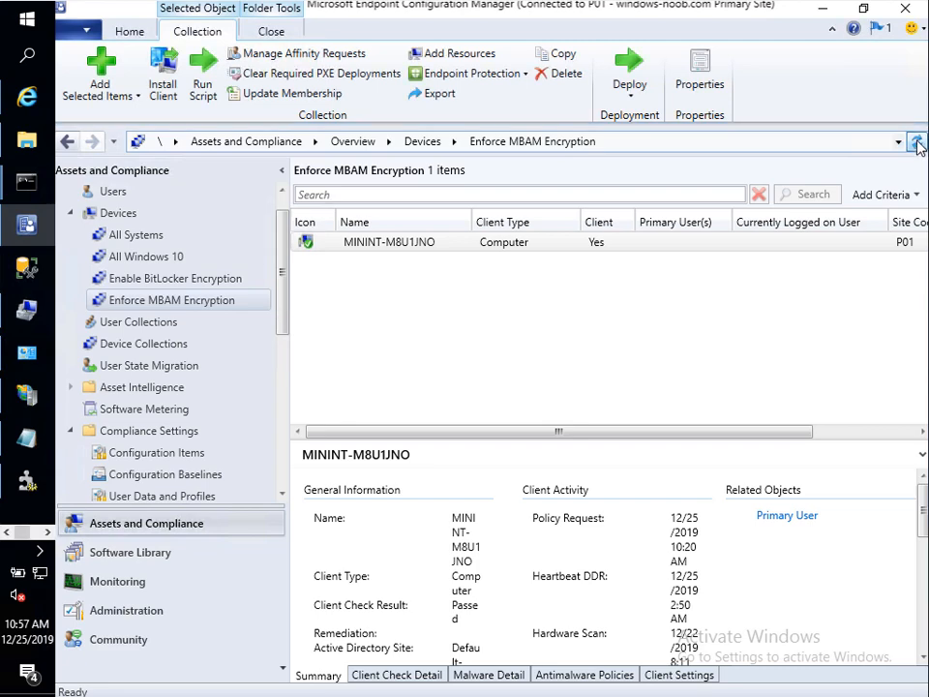
Step: Check membership of the Enable BitLocker, Enforce MBAM decryption and Disable BitLocker collections
left_click(195, 279)
left_click(194, 303)
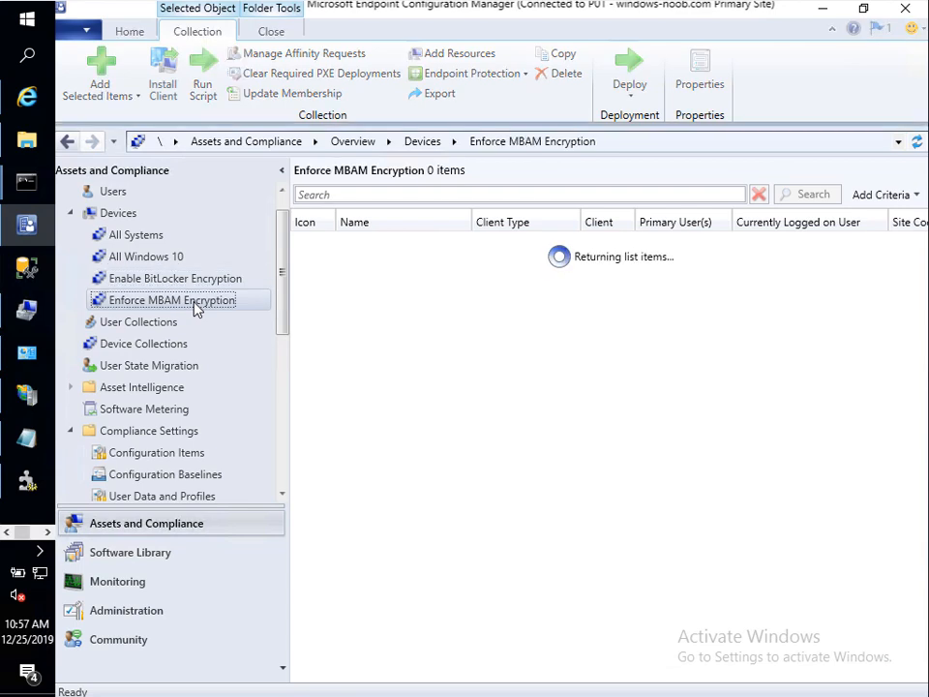
left_click(918, 142)
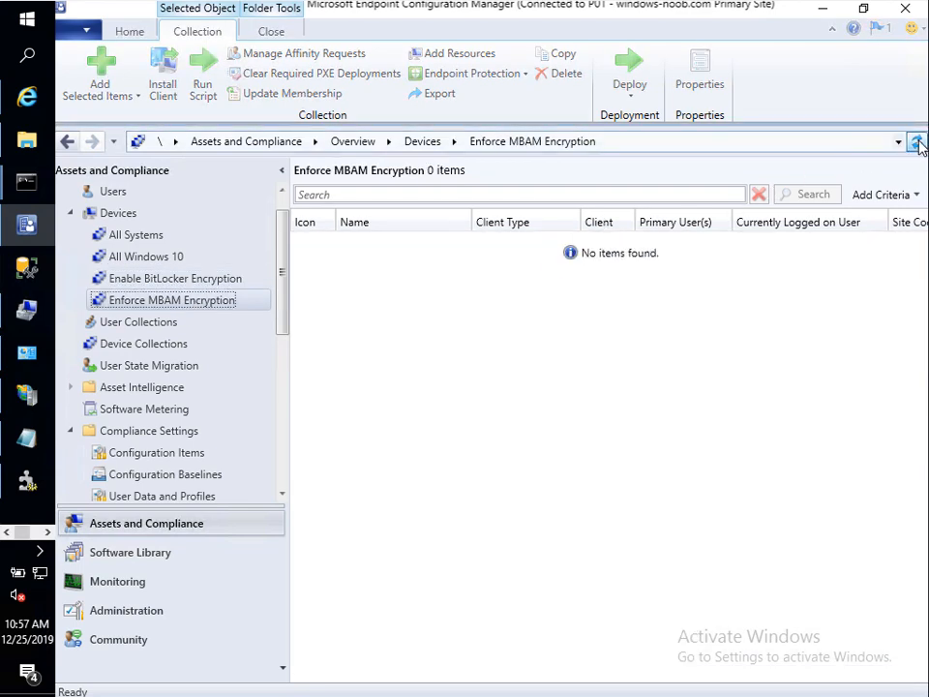
left_click(160, 278)
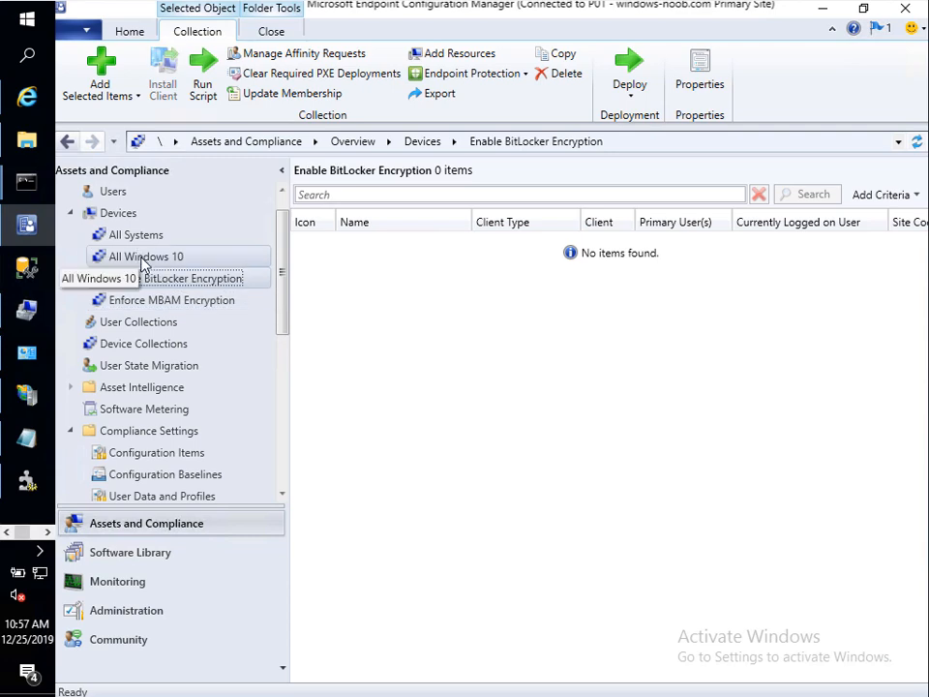
left_click(242, 346)
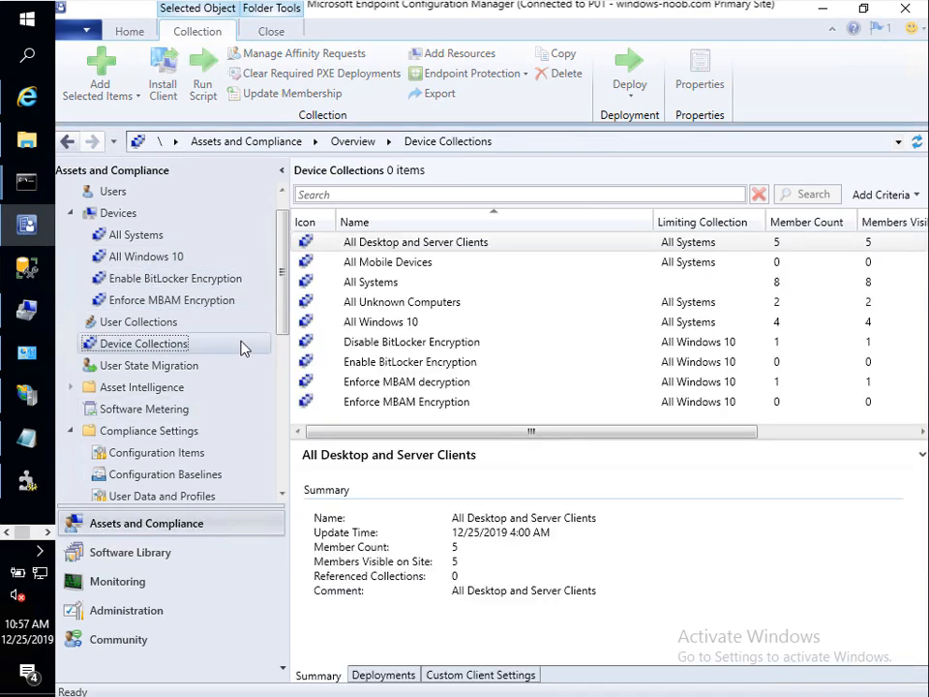
left_click(743, 385)
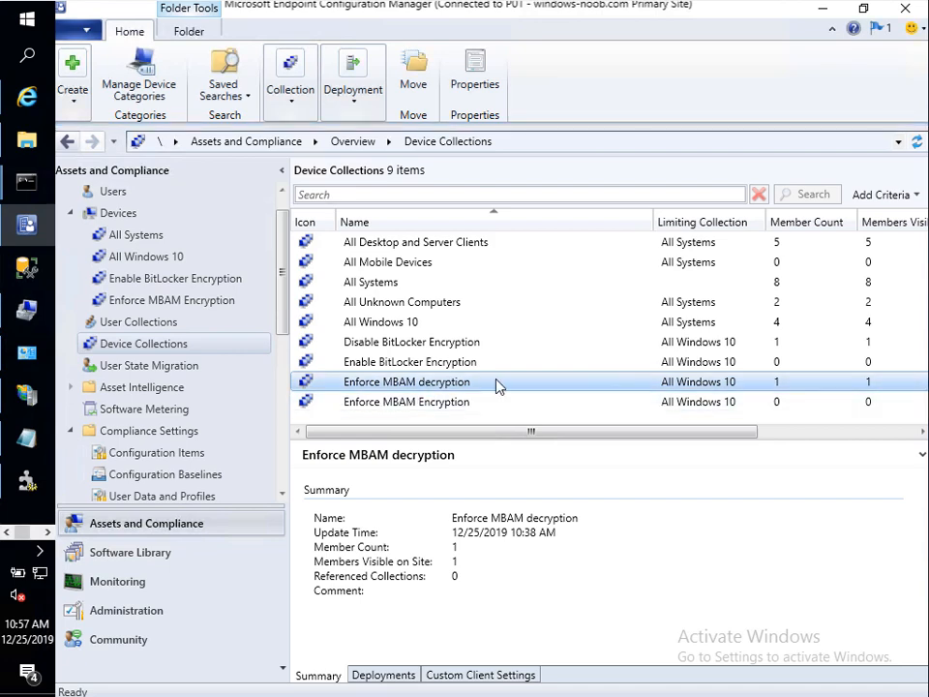
left_click(609, 343)
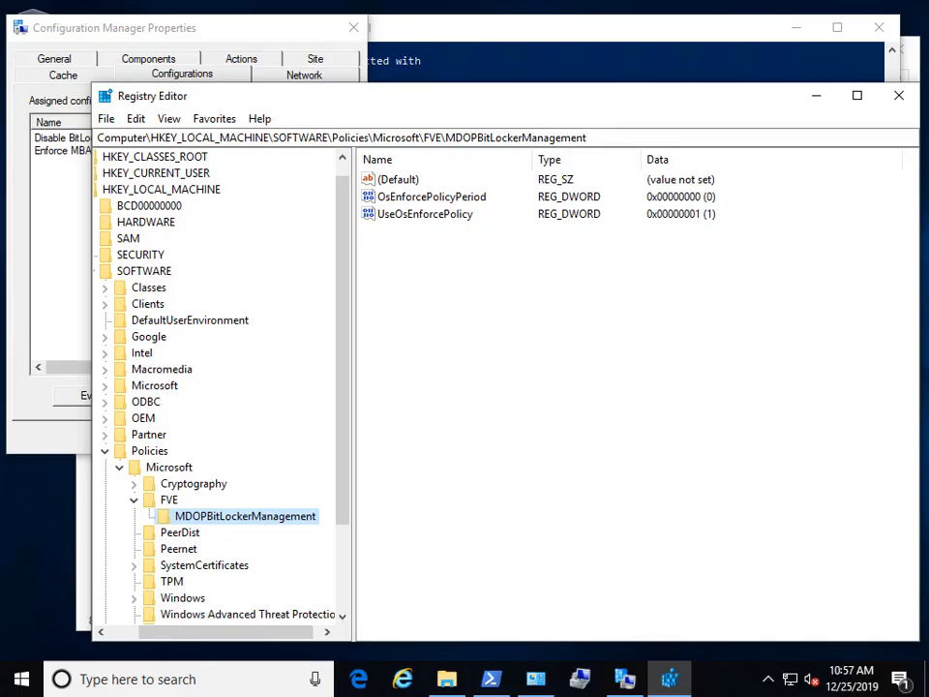
Step: Re-run manage-bde -status in PowerShell to check the drive's BitLocker state
left_click(573, 75)
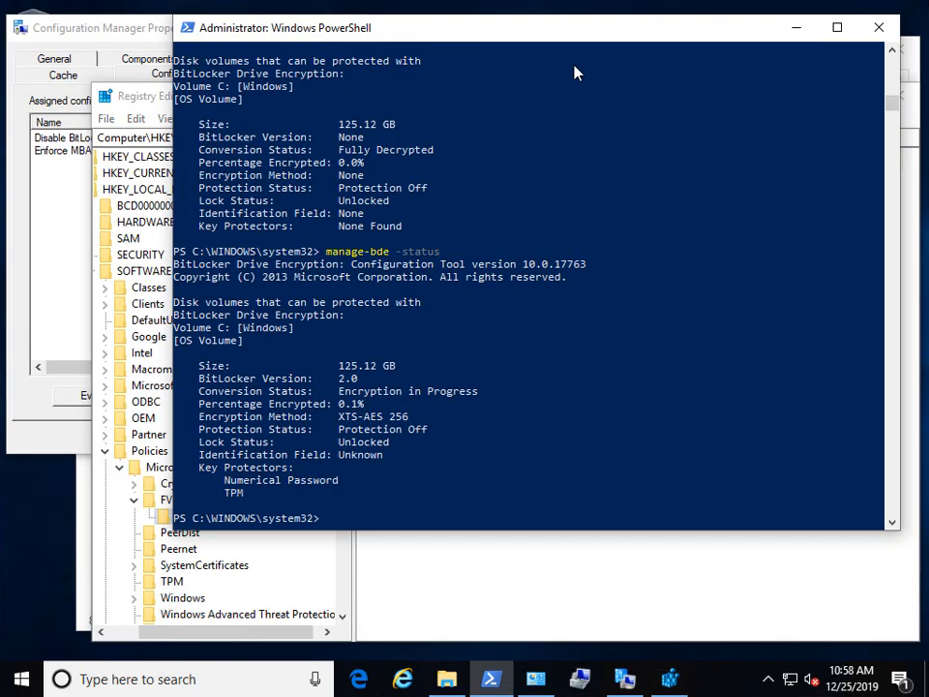
key("Up")
key("Return")
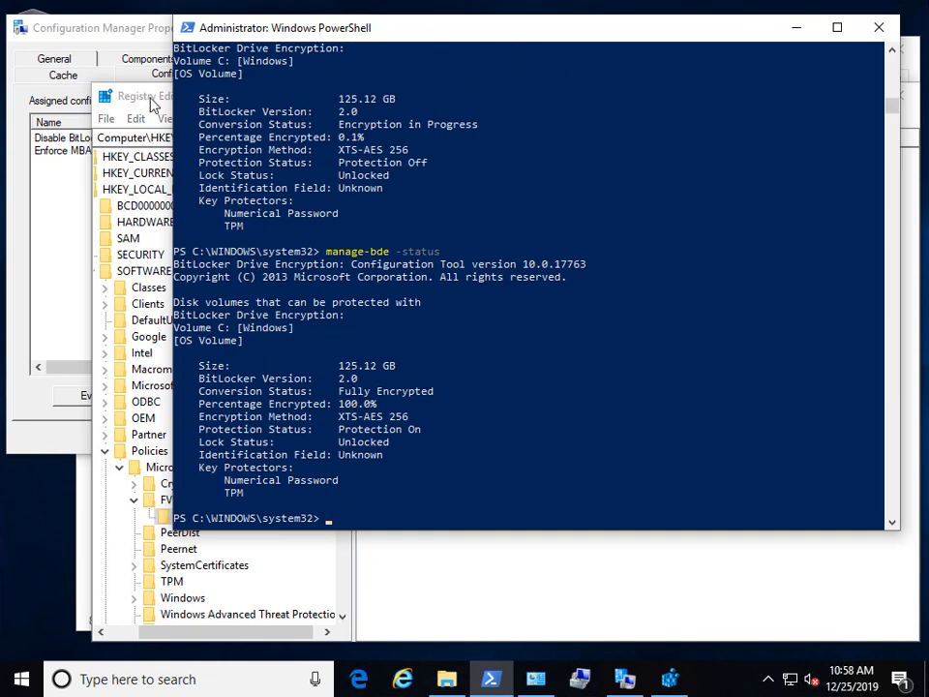
Step: Refresh Registry Editor and delete the OsEnforcePolicyPeriod and UseOsEnforcePolicy values
left_click(145, 93)
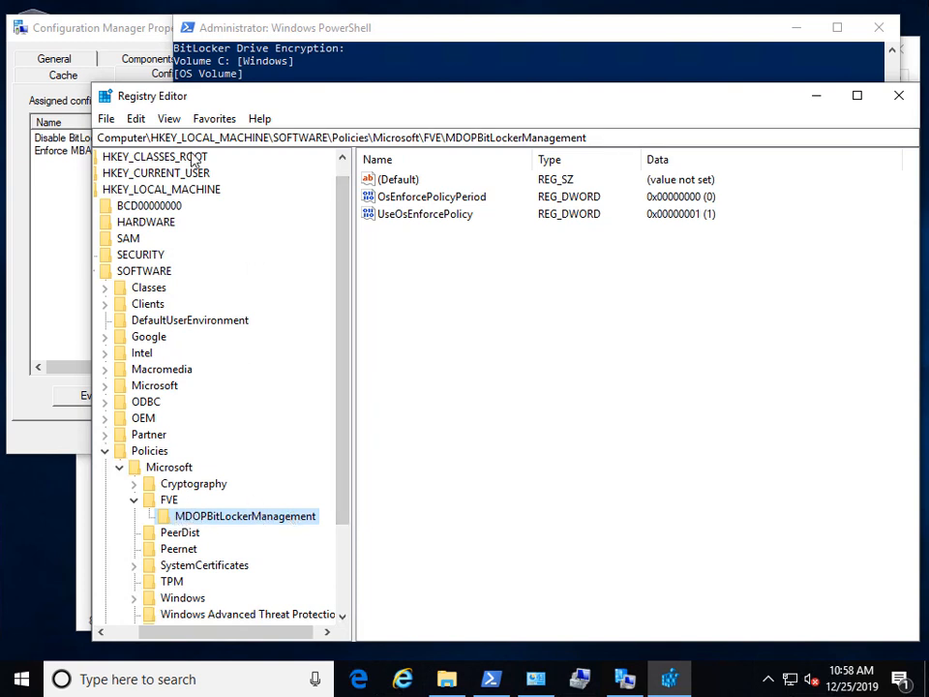
left_click(167, 119)
left_click(203, 221)
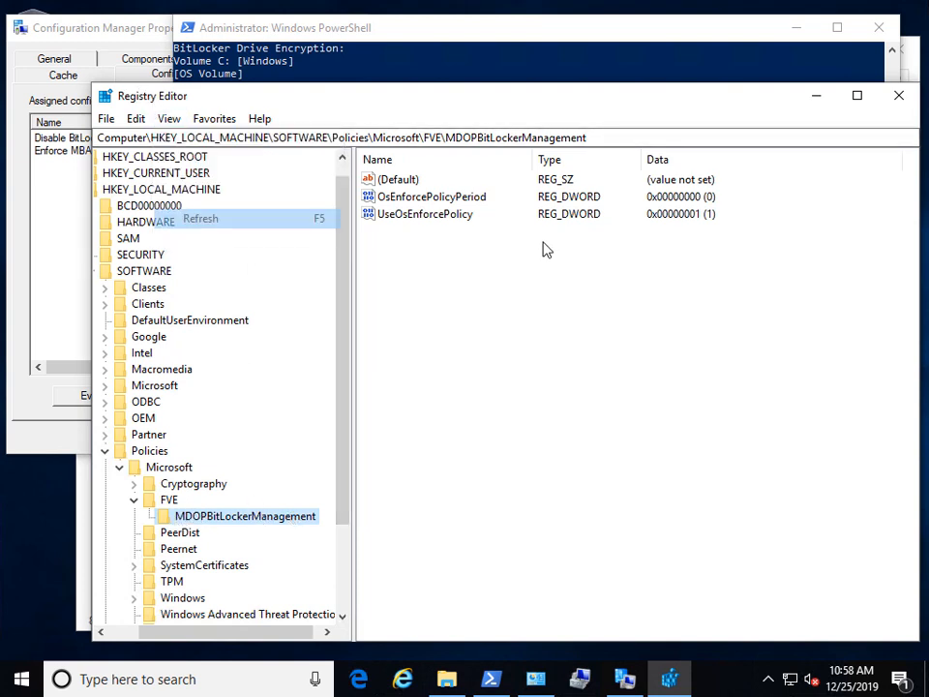
left_click(459, 214)
left_click(456, 198)
left_click(459, 212)
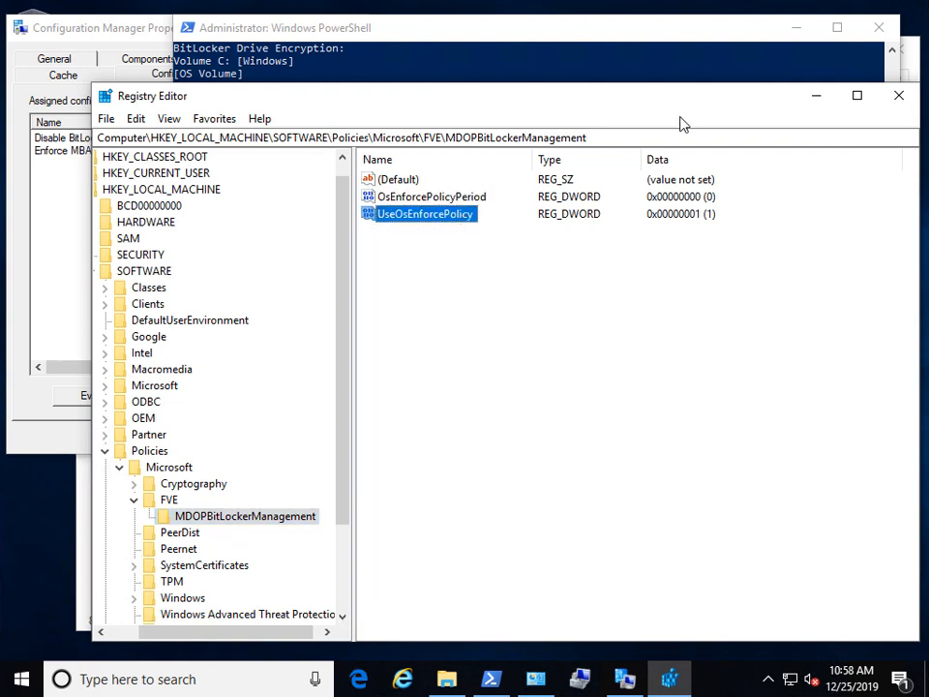
left_click_drag(601, 295, 332, 203)
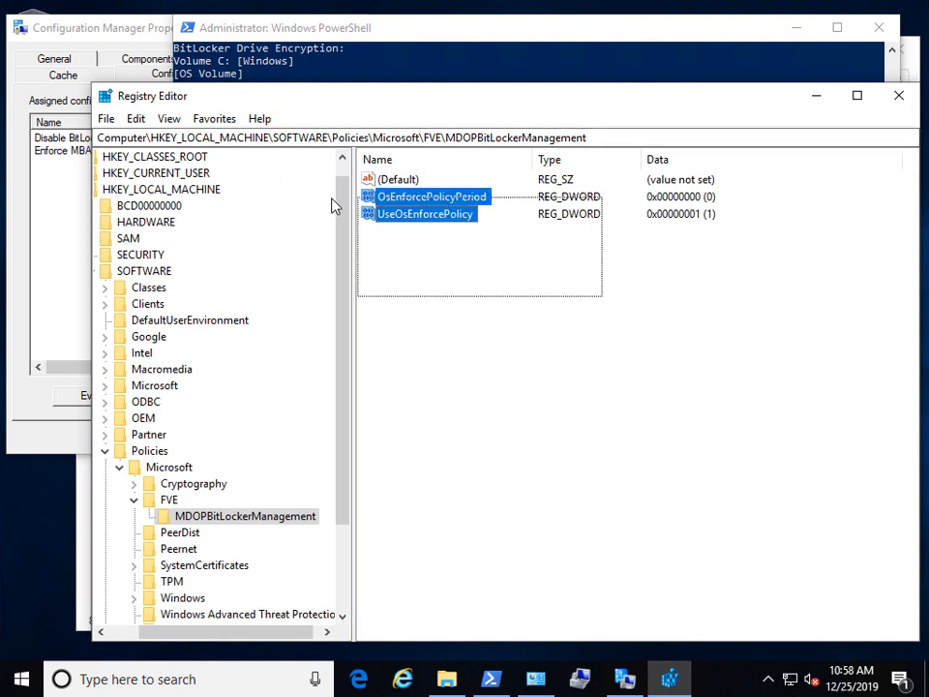
key("Delete")
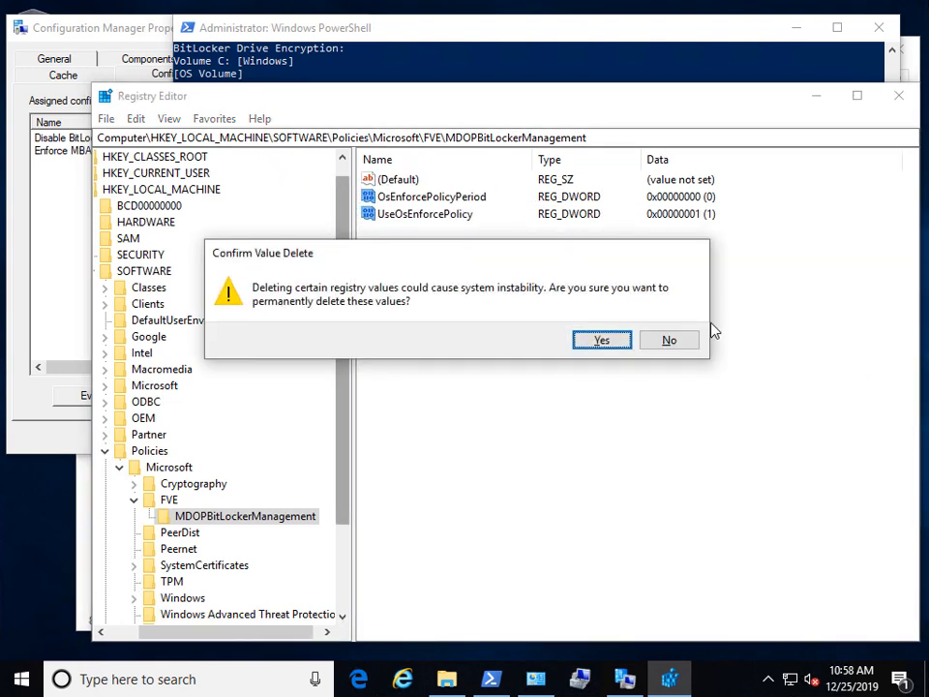
left_click(599, 340)
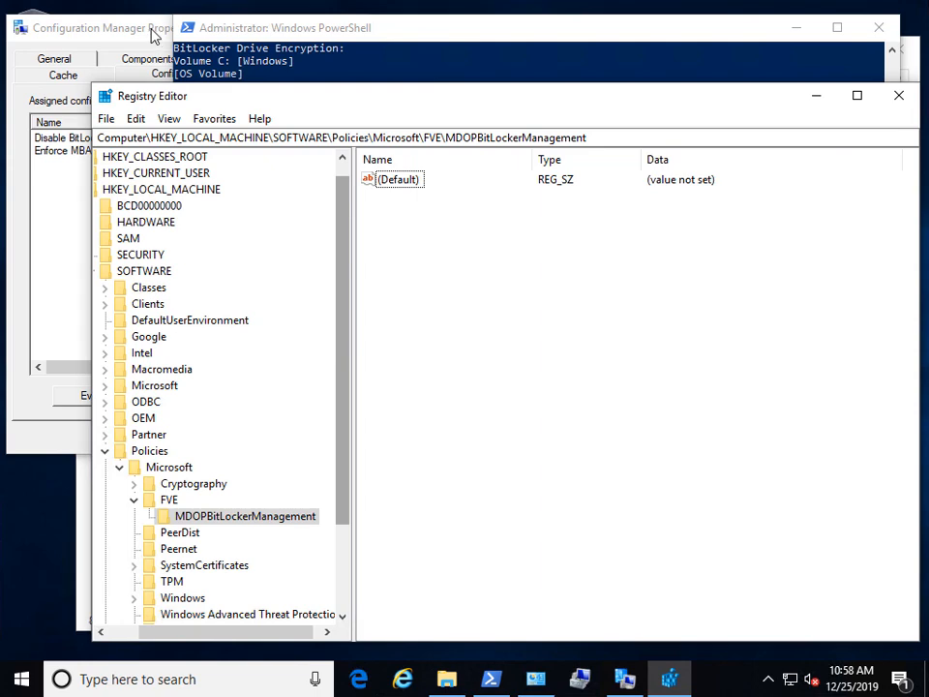
Step: Run the Machine Policy Retrieval & Evaluation Cycle in the Configuration Manager client
left_click(54, 73)
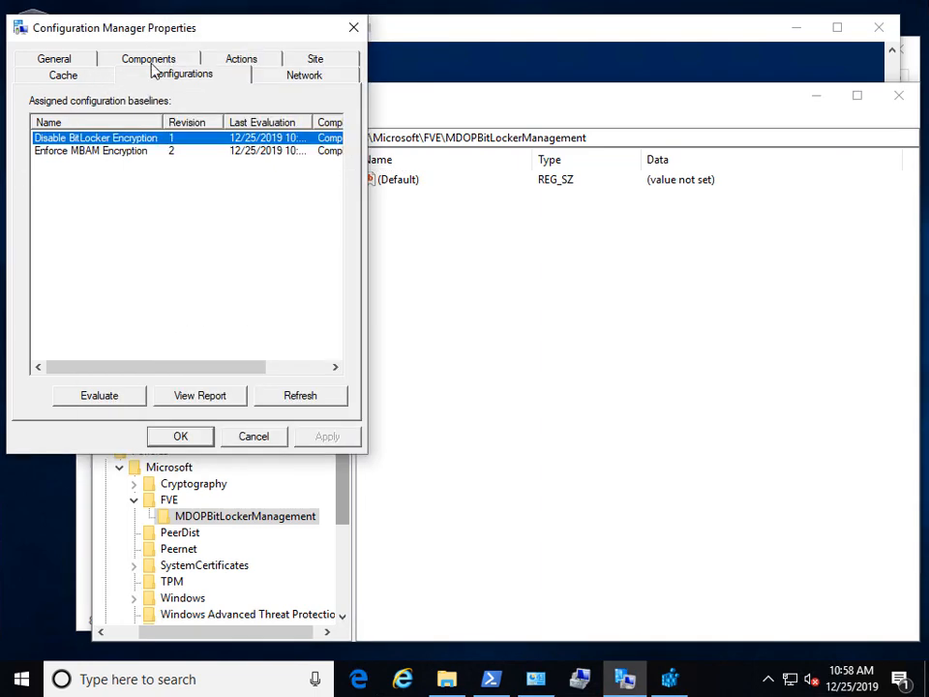
left_click(260, 64)
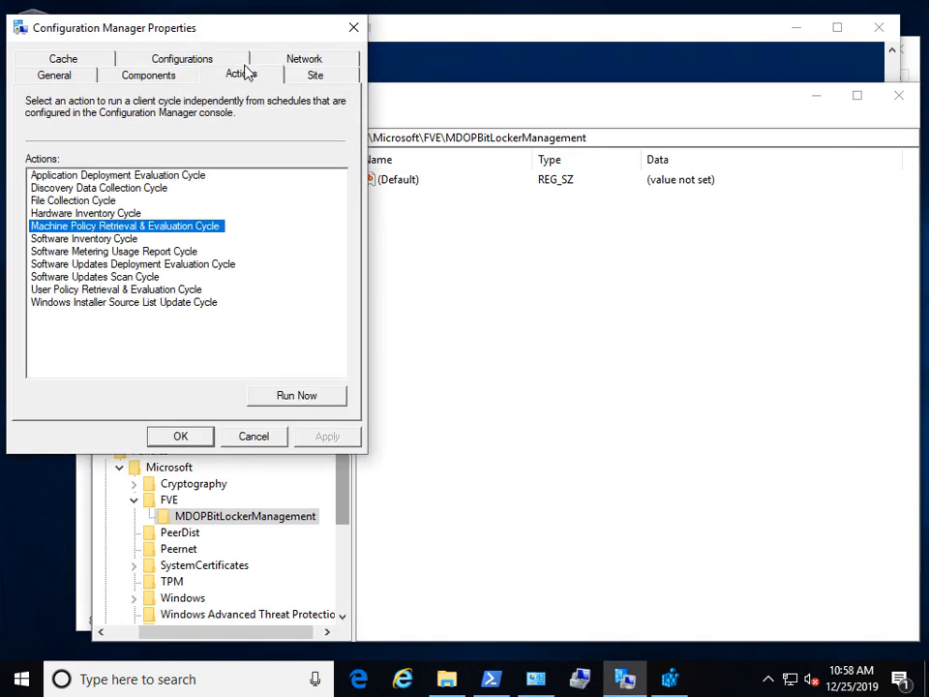
left_click(288, 398)
left_click(627, 411)
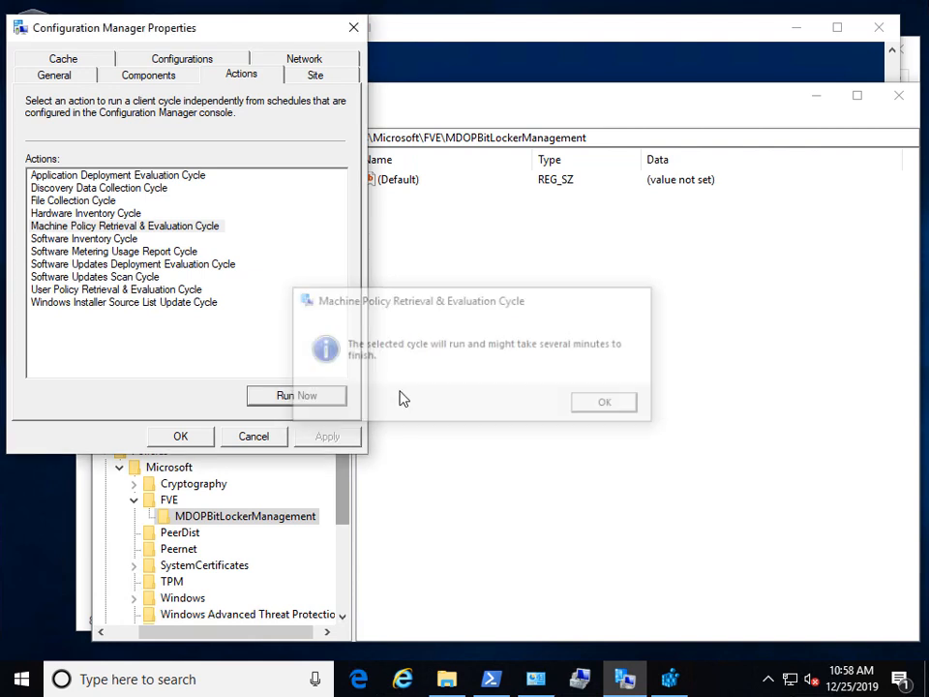
left_click(264, 394)
key("Return")
Step: Refresh the assigned baselines and evaluate Enforce MBAM Decryption
left_click(182, 61)
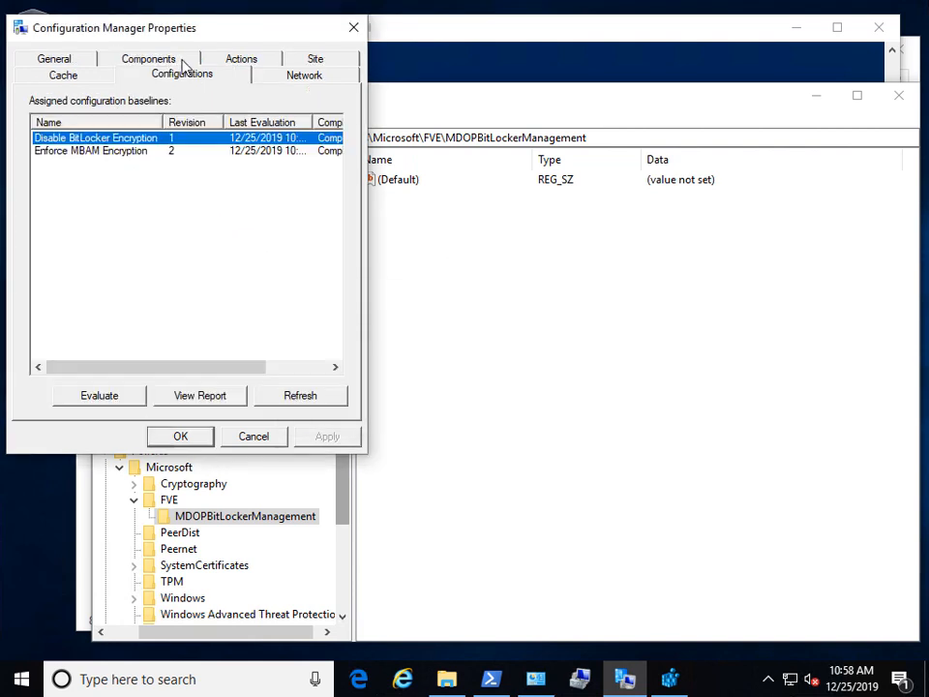
left_click(301, 395)
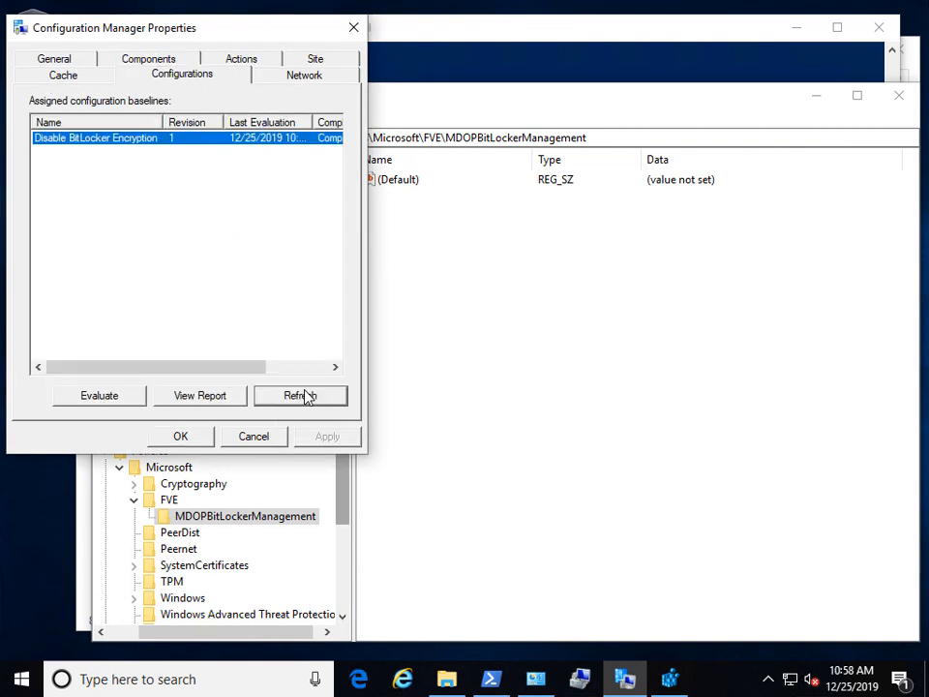
left_click(297, 397)
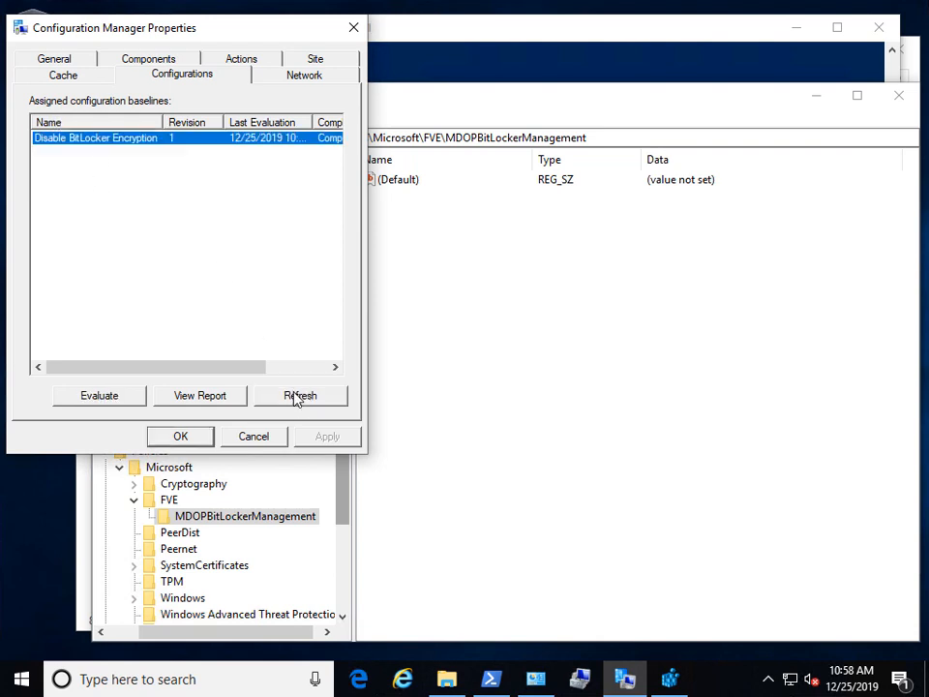
left_click(301, 396)
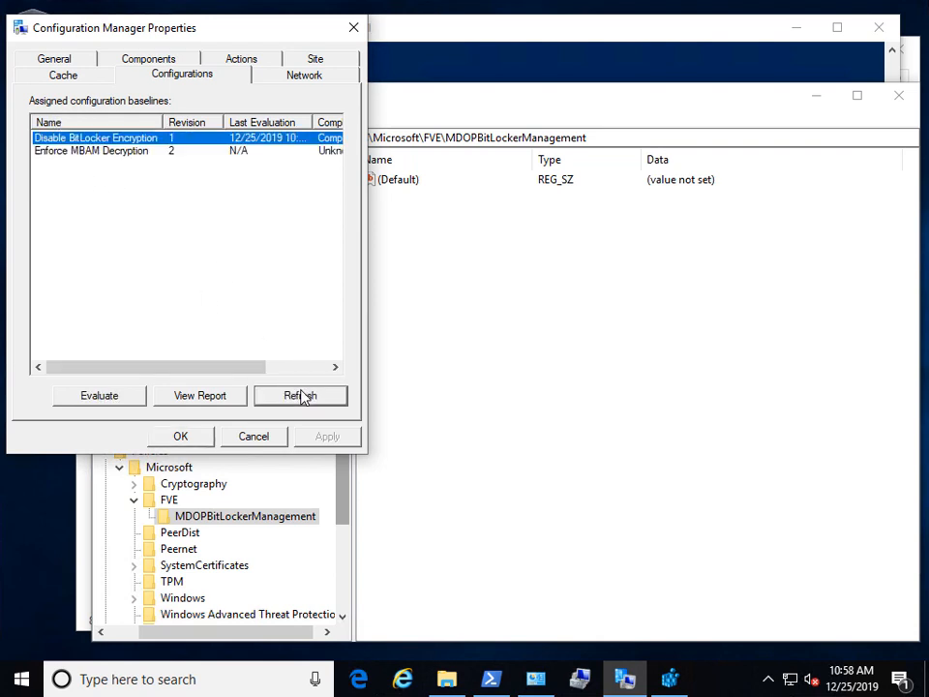
left_click(66, 152)
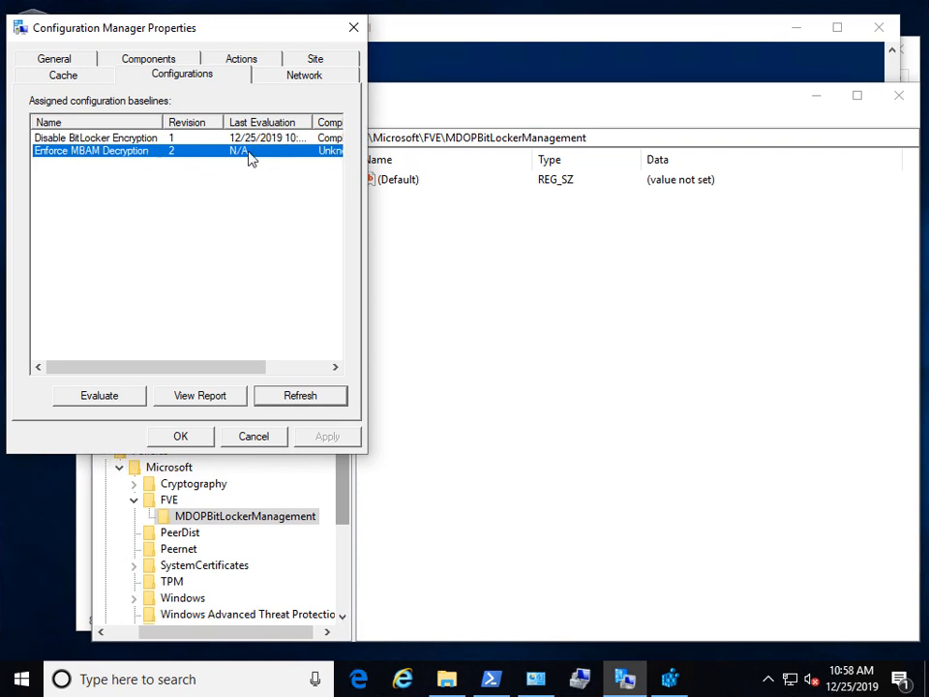
left_click(104, 402)
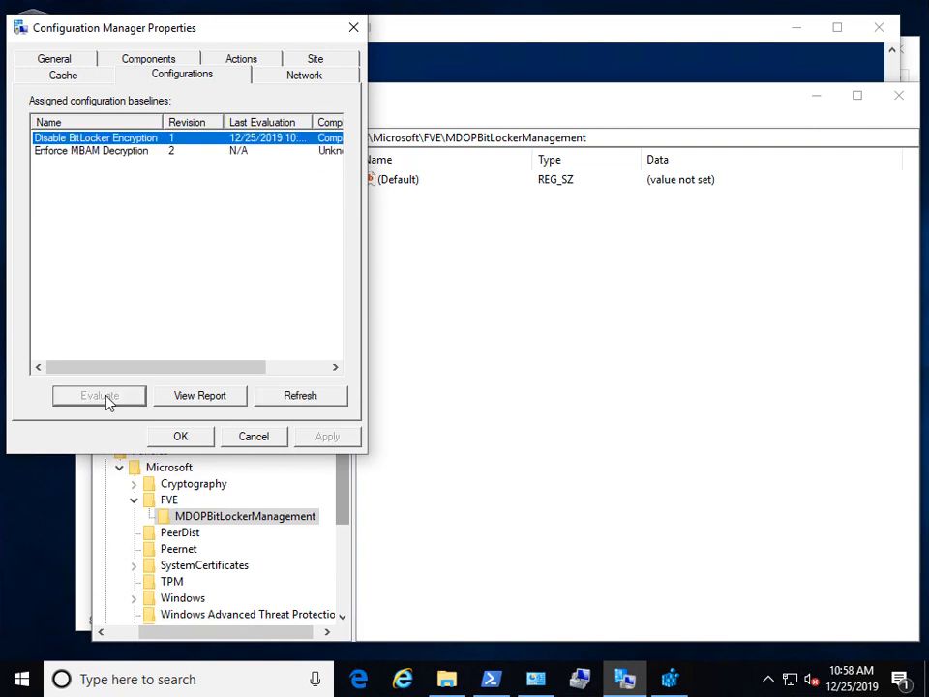
left_click(100, 150)
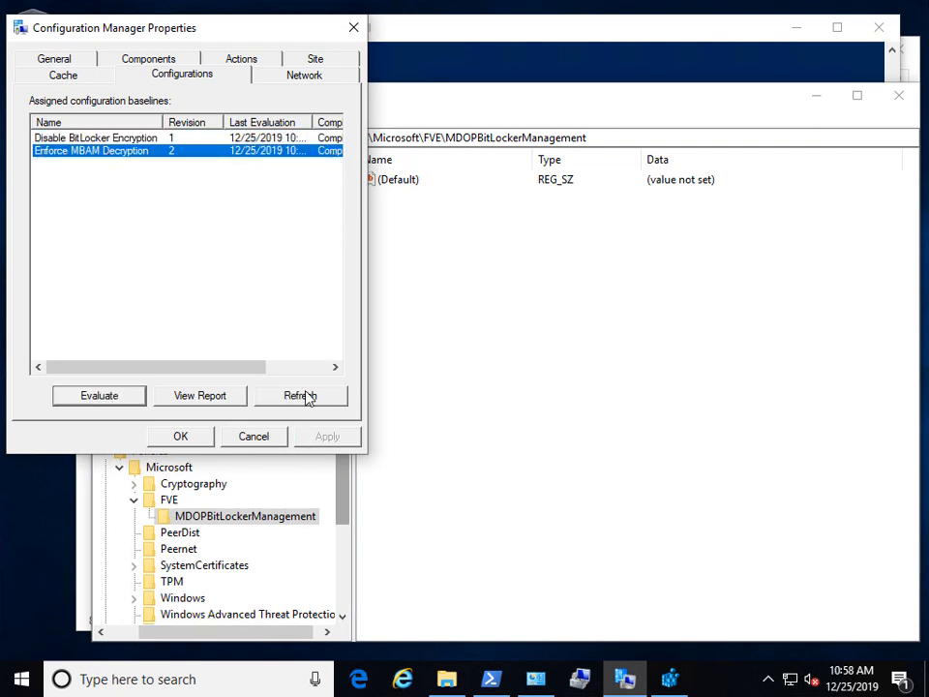
left_click(460, 115)
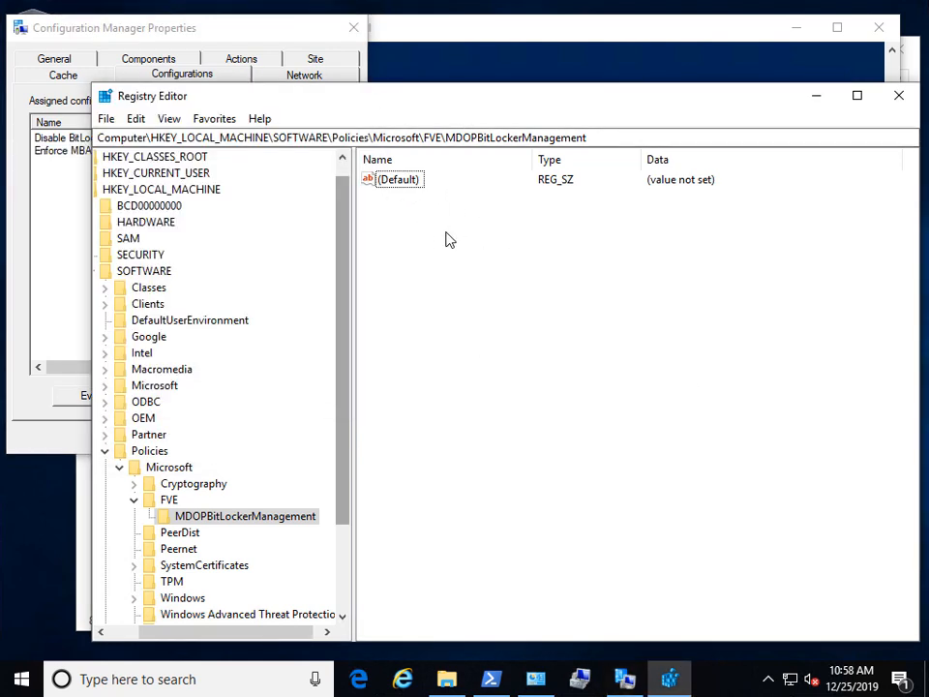
Step: Refresh Registry Editor to reveal ShouldEncryptOSDrive set to 0
left_click(168, 118)
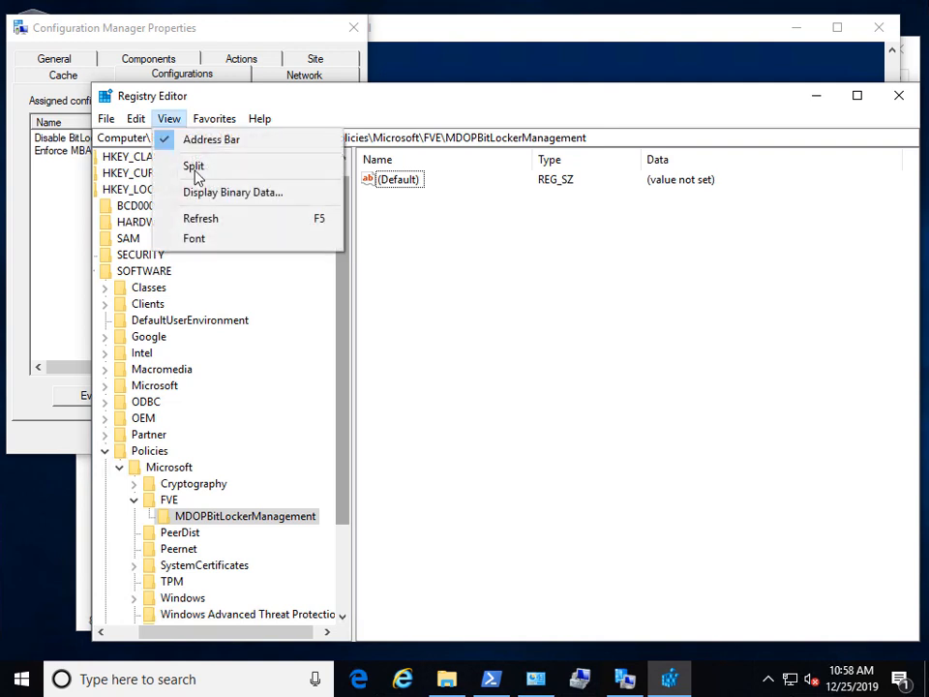
left_click(198, 221)
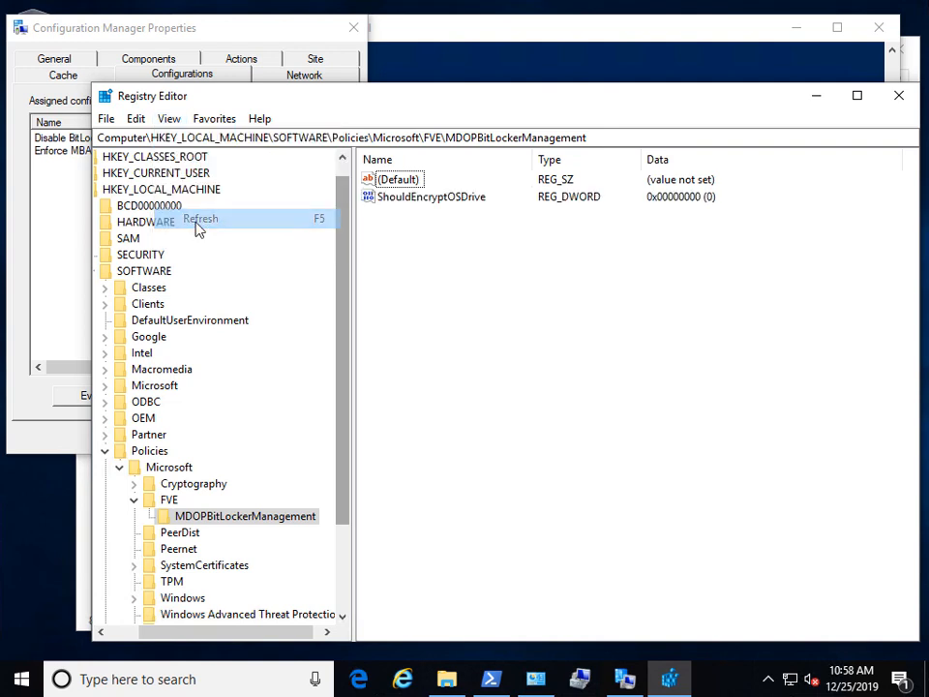
left_click(401, 199)
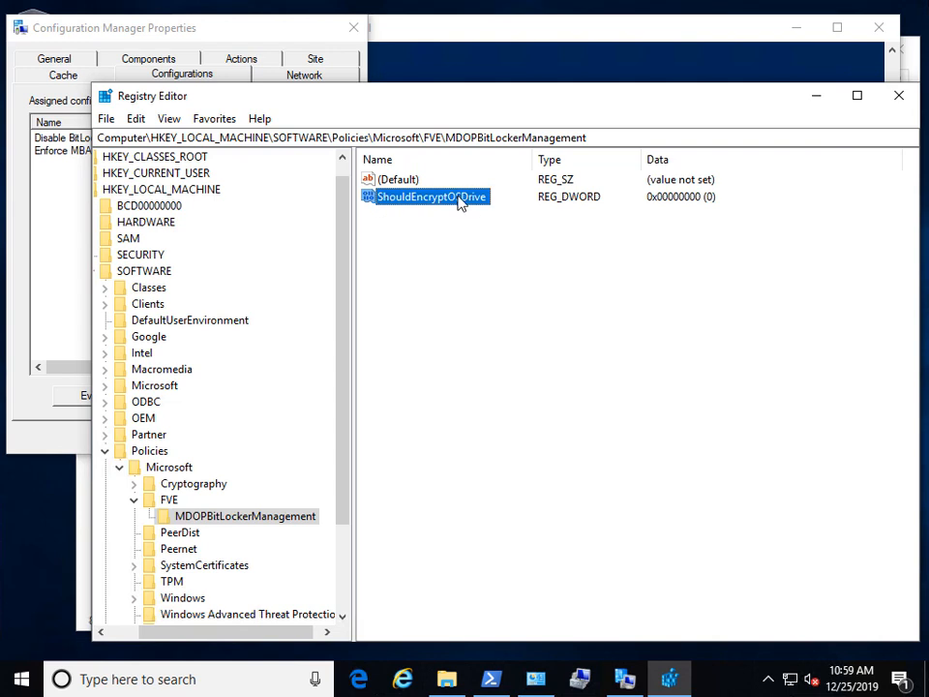
Step: Rerun manage-bde -status in PowerShell; drive C: still reports Fully Encrypted
left_click(434, 32)
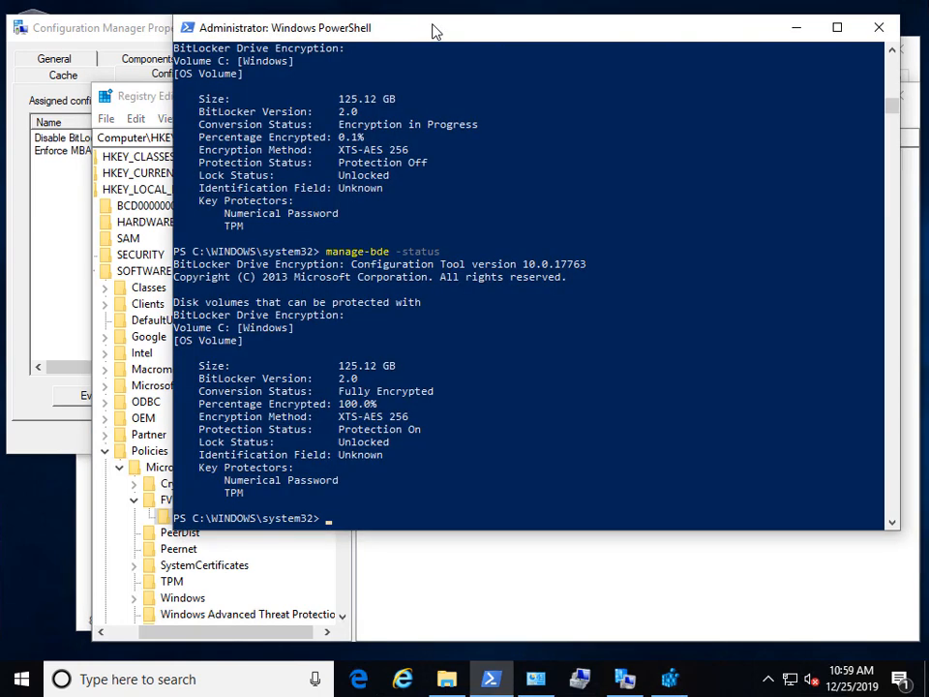
key("Up")
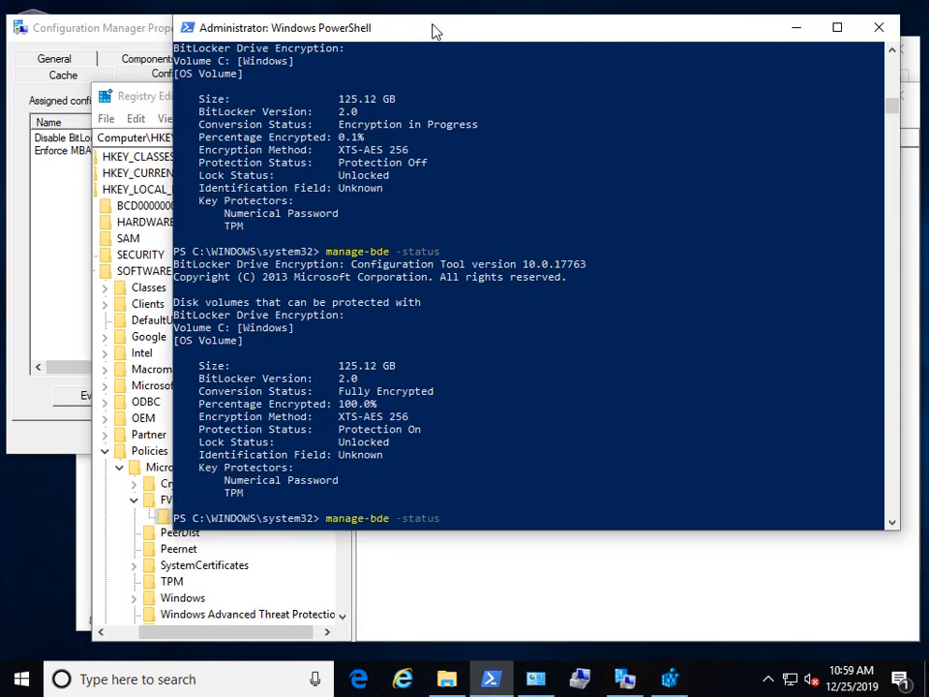
key("Return")
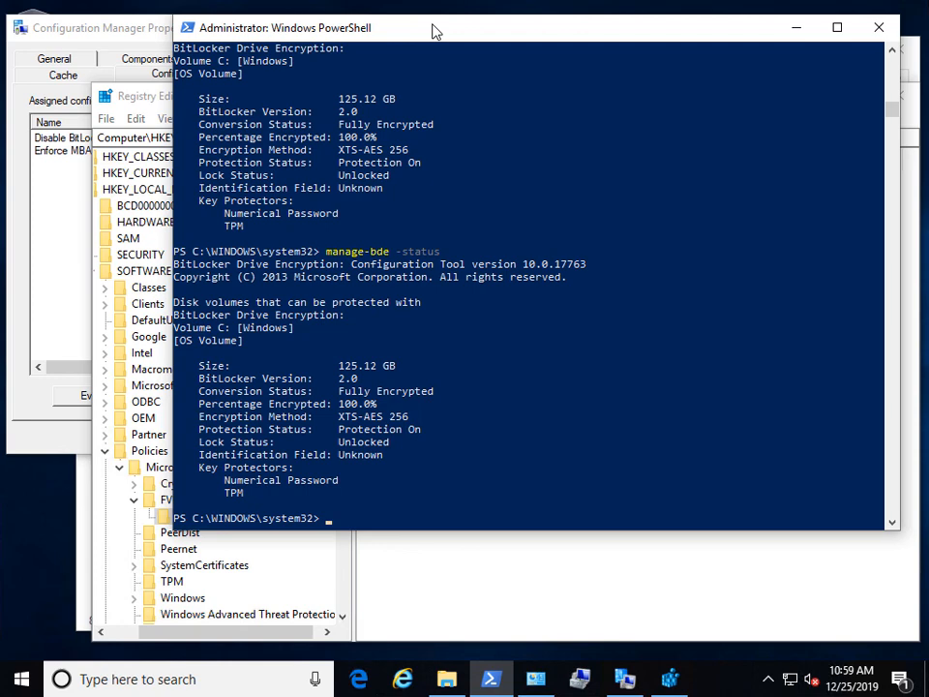
key("Up")
key("Escape")
key("Up")
key("Escape")
Step: In Computer Management, expand Event Viewer down to Applications and Services Logs > Microsoft > Windows
left_click(581, 675)
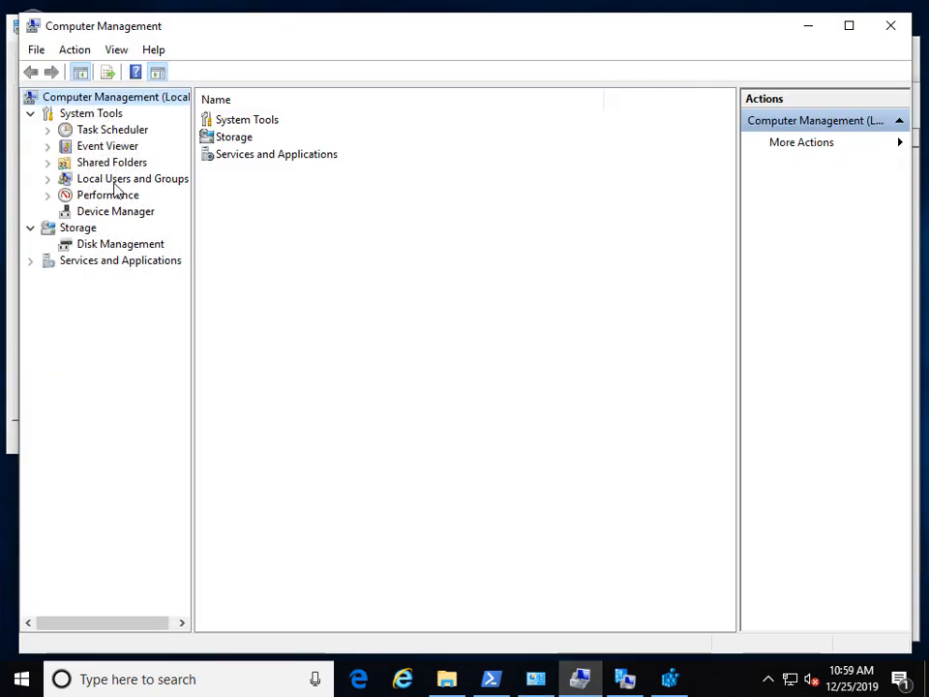
left_click(114, 180)
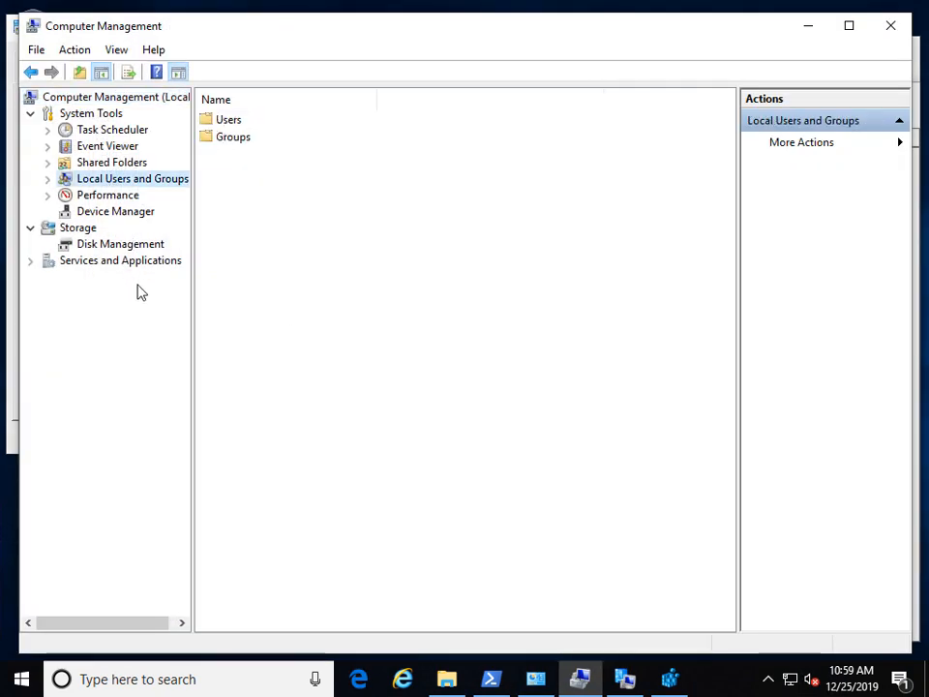
double_click(100, 147)
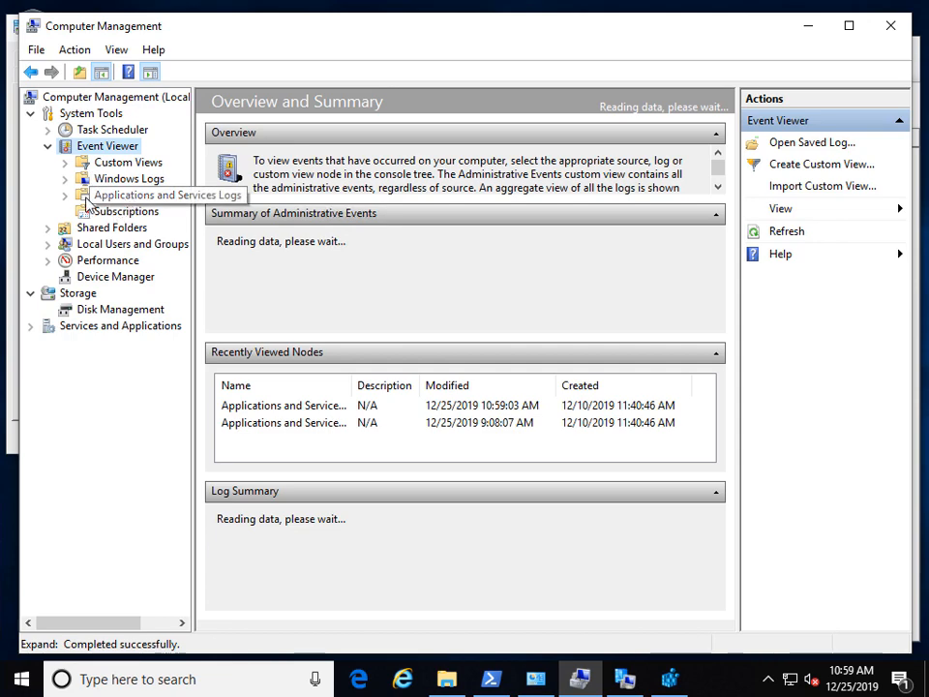
double_click(141, 198)
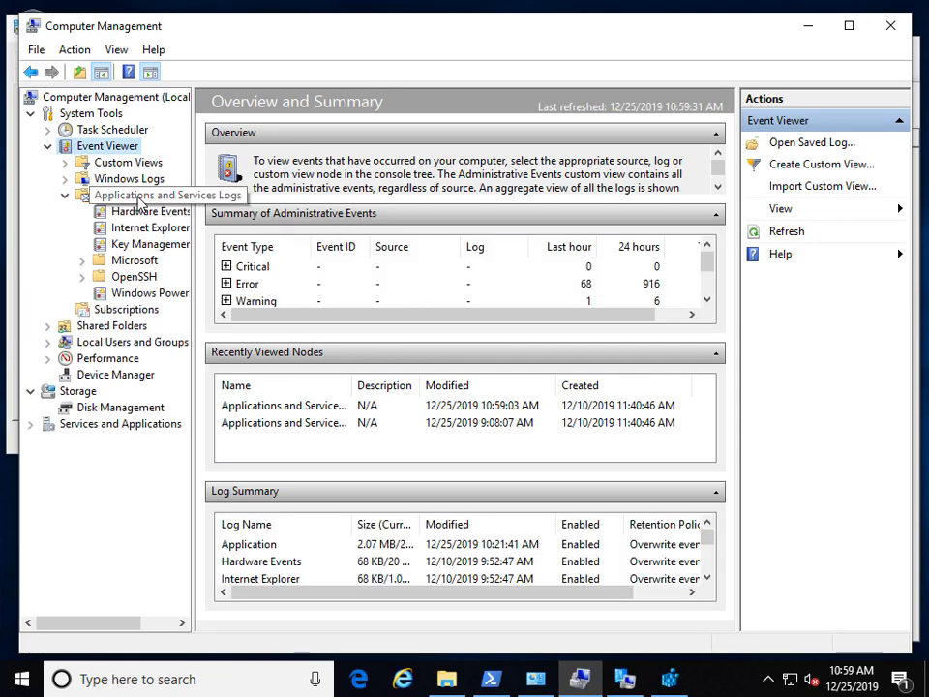
double_click(135, 262)
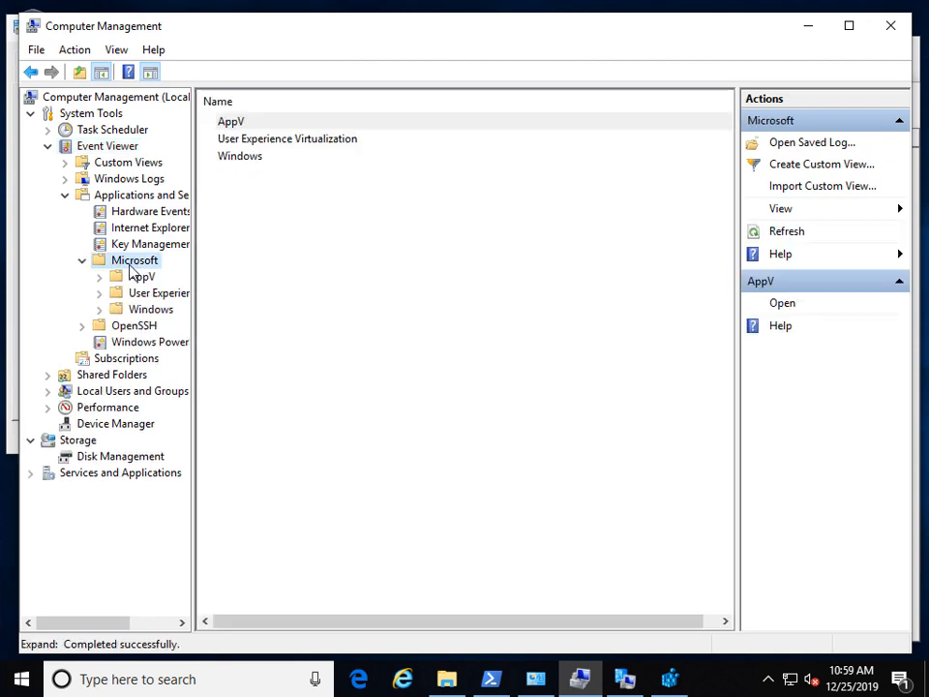
double_click(154, 312)
left_click_drag(193, 332, 329, 368)
scroll(241, 497, "down", 18)
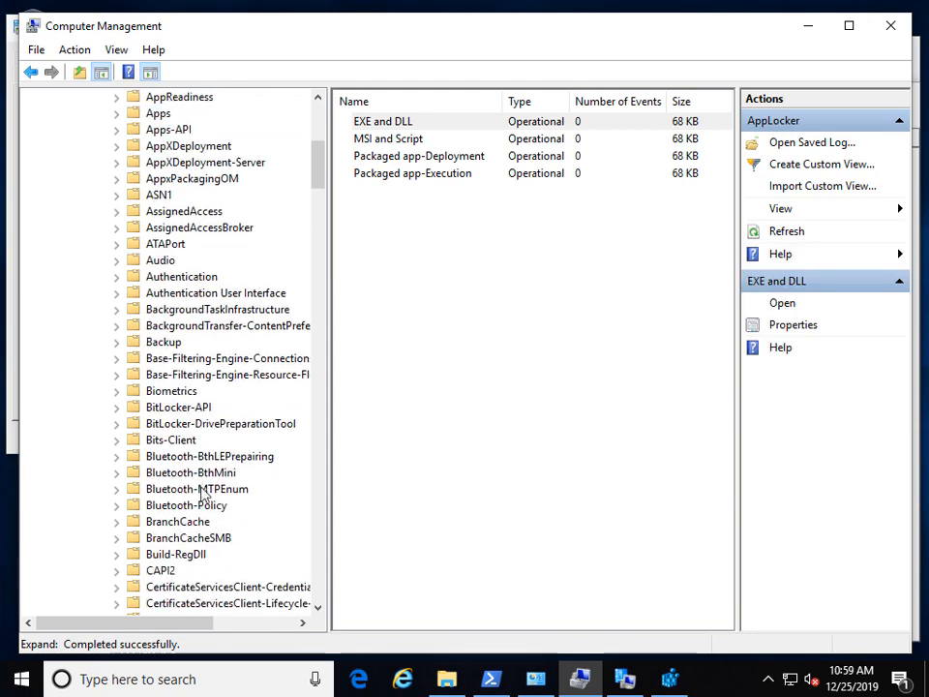
scroll(194, 470, "down", 17)
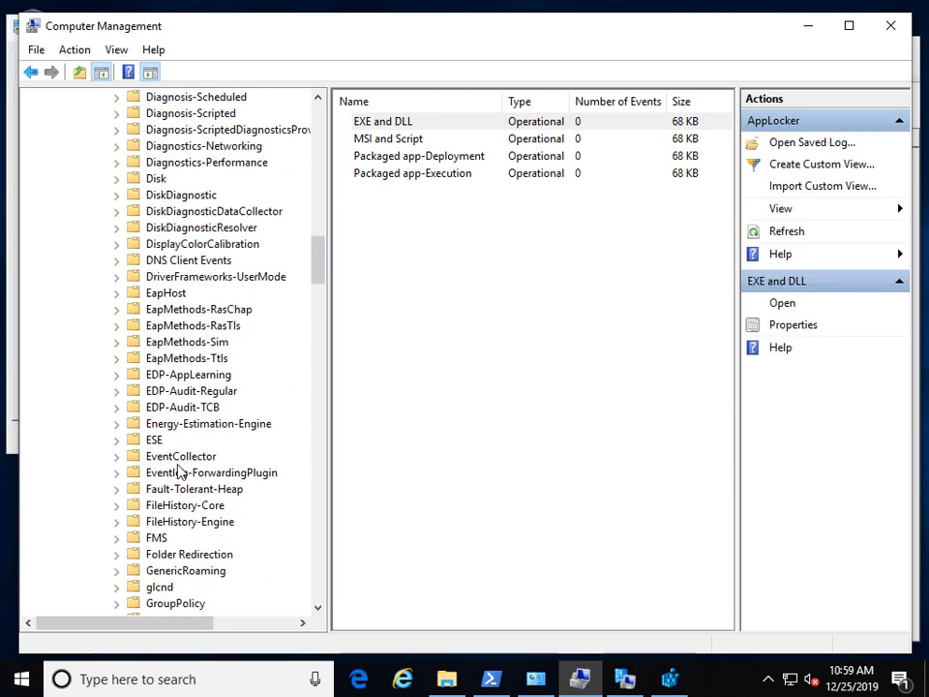
scroll(179, 484, "down", 13)
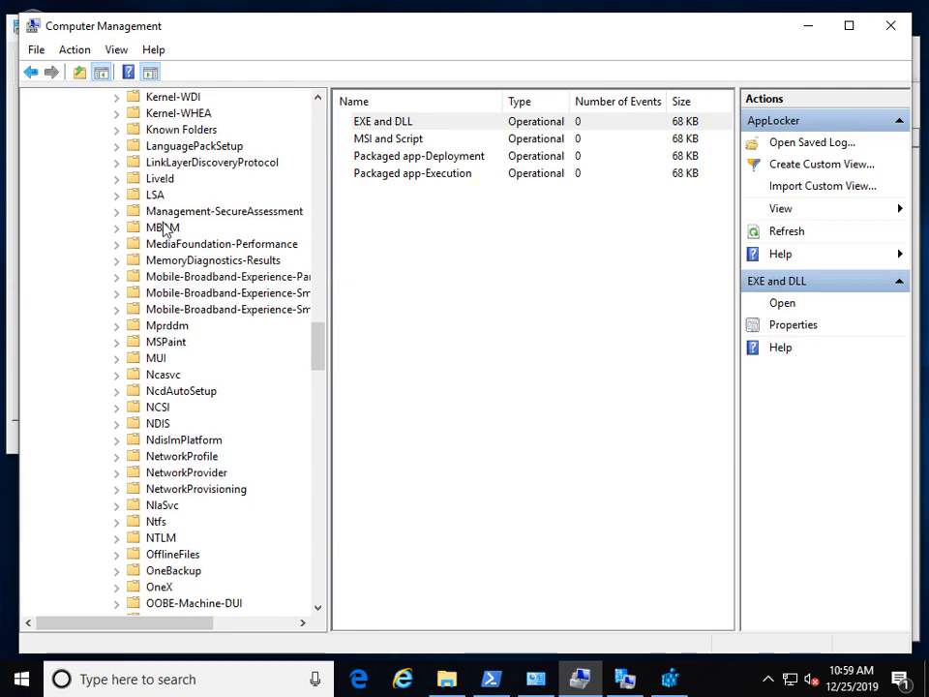
Step: Open the MBAM Operational log and view event 32 about the cleared grace period date
double_click(164, 228)
left_click(192, 262)
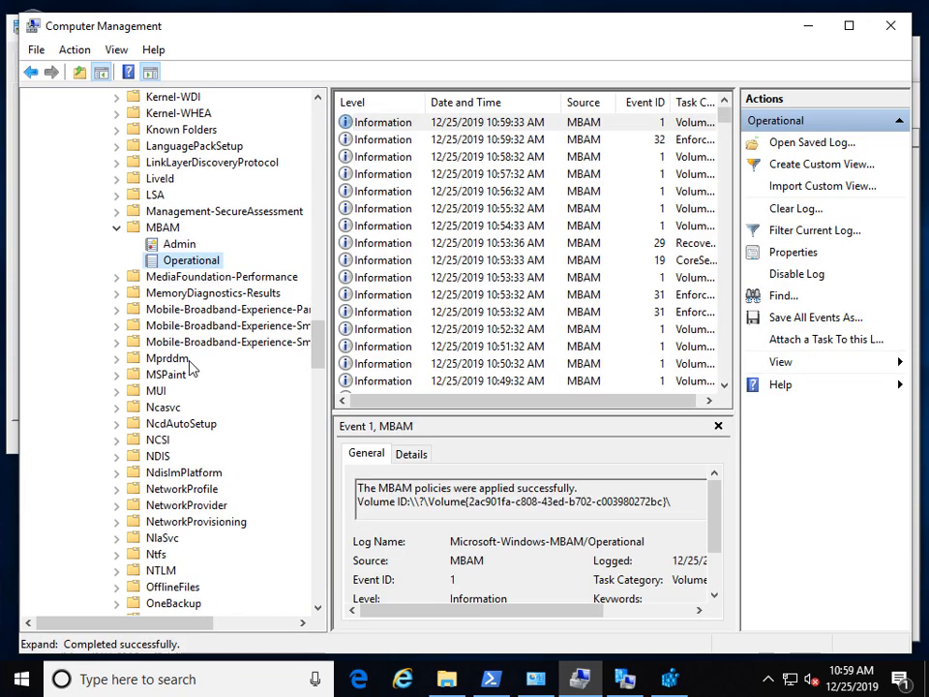
left_click(624, 140)
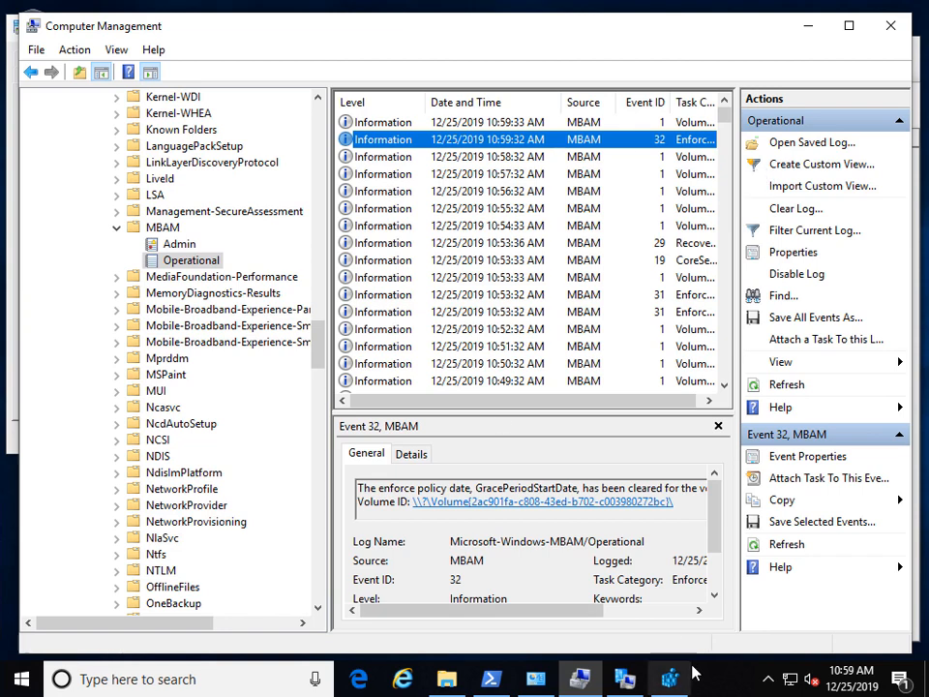
left_click(493, 683)
Step: Confirm drive C: is decrypting at 8.1% encrypted with protection off, then return to the client properties
left_click(544, 418)
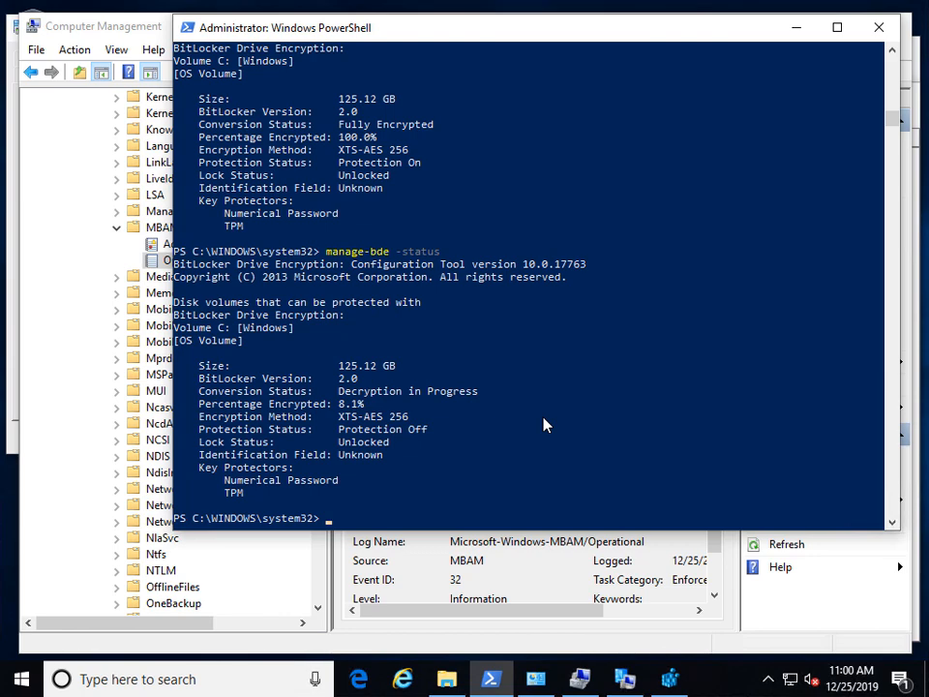
left_click(581, 681)
left_click(624, 680)
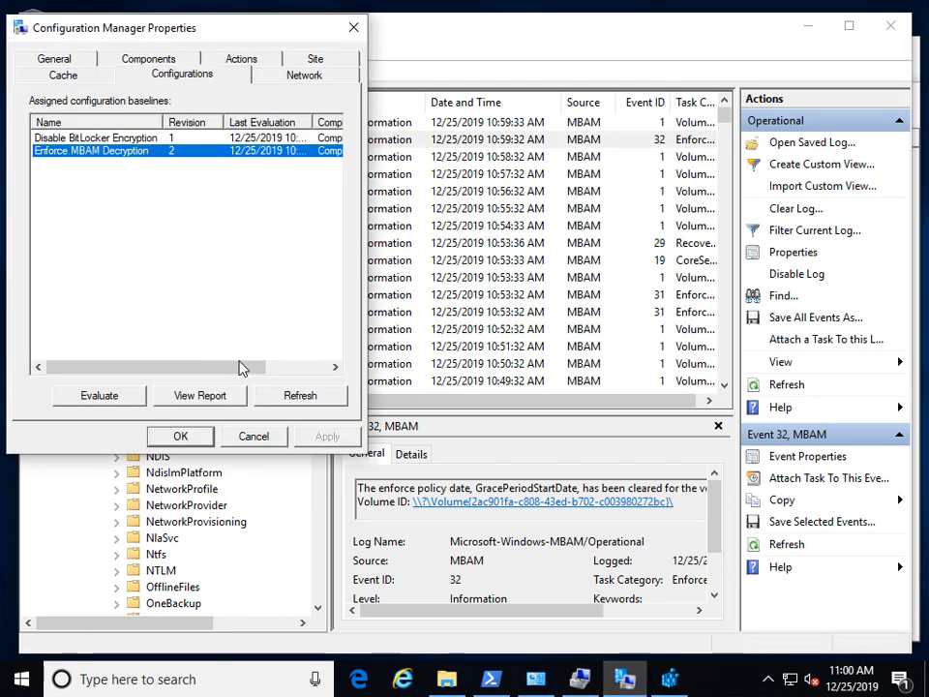
Step: Evaluate the Disable BitLocker Encryption and Enforce MBAM Decryption baselines, then refresh their compliance results
left_click(304, 397)
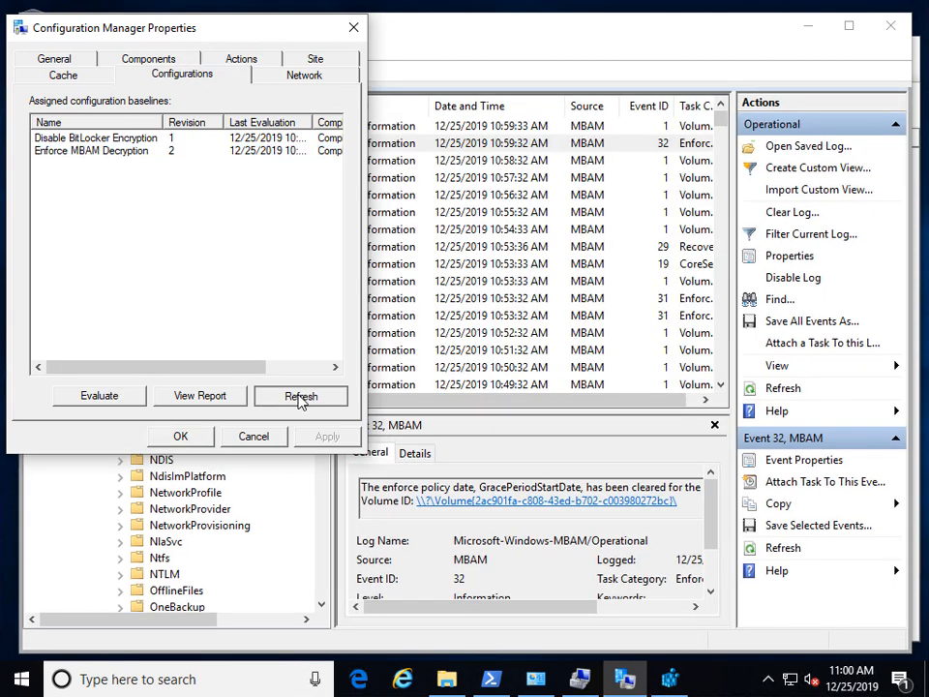
left_click(110, 402)
left_click(155, 151)
left_click(107, 395)
left_click(296, 397)
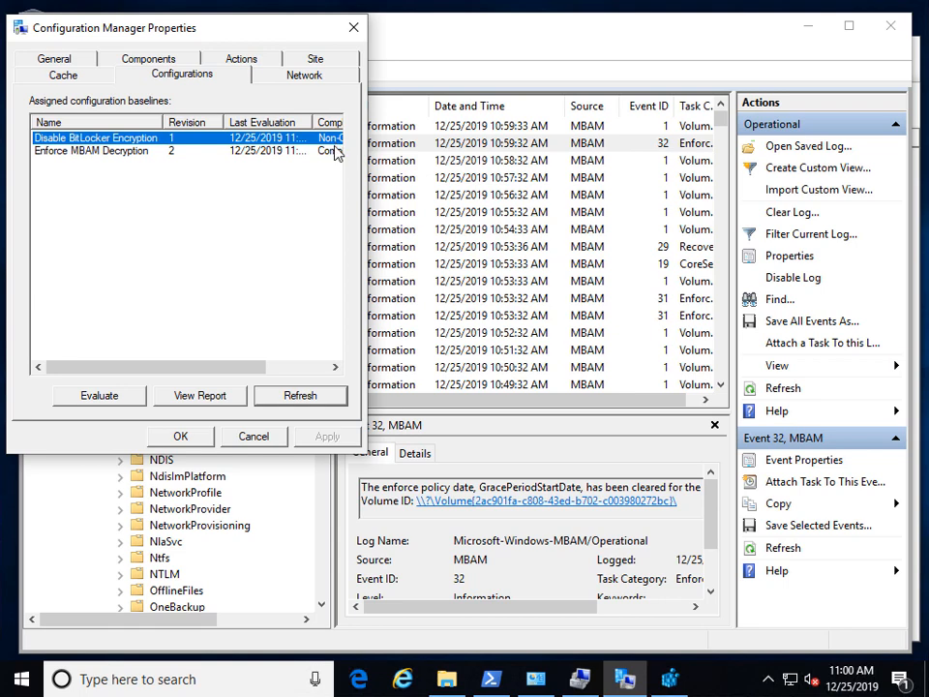
left_click(670, 678)
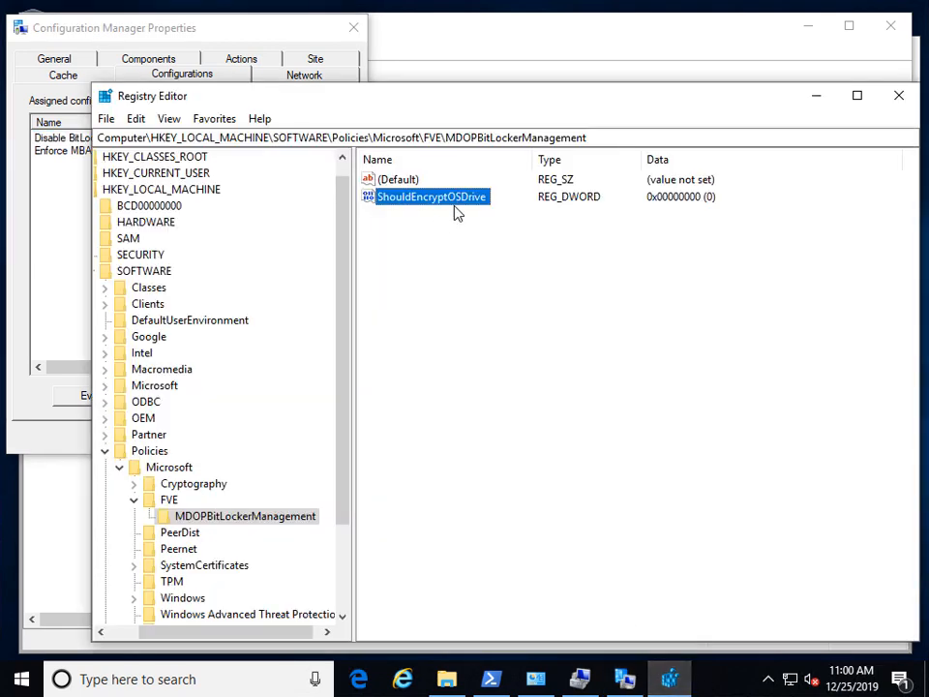
Step: Browse to C:\Windows\CCM\Logs and open BitlockerManagement_GroupPolicyHandler.log
left_click(447, 679)
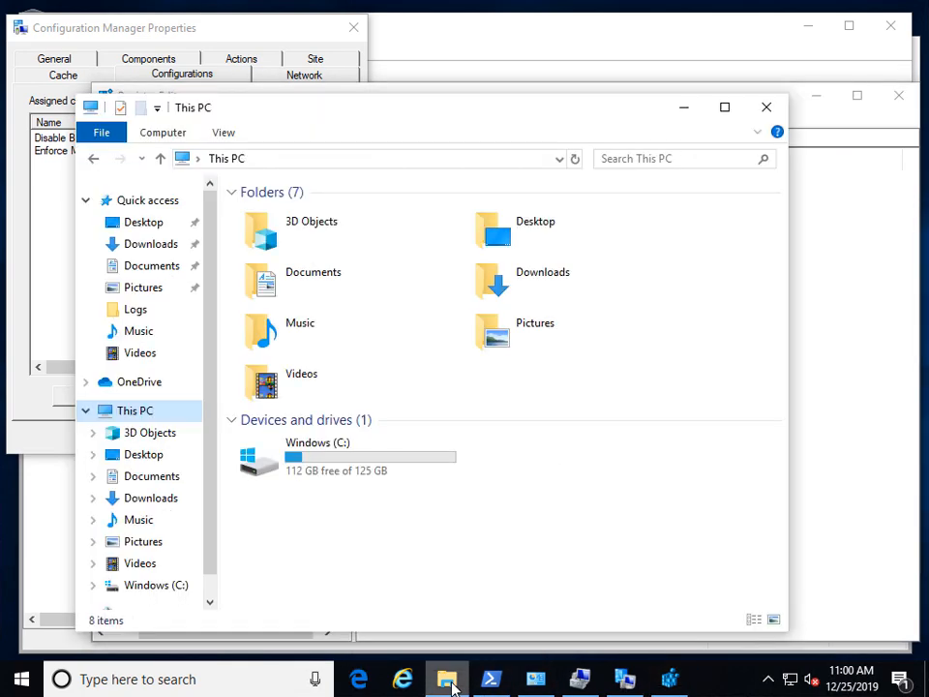
left_click(259, 468)
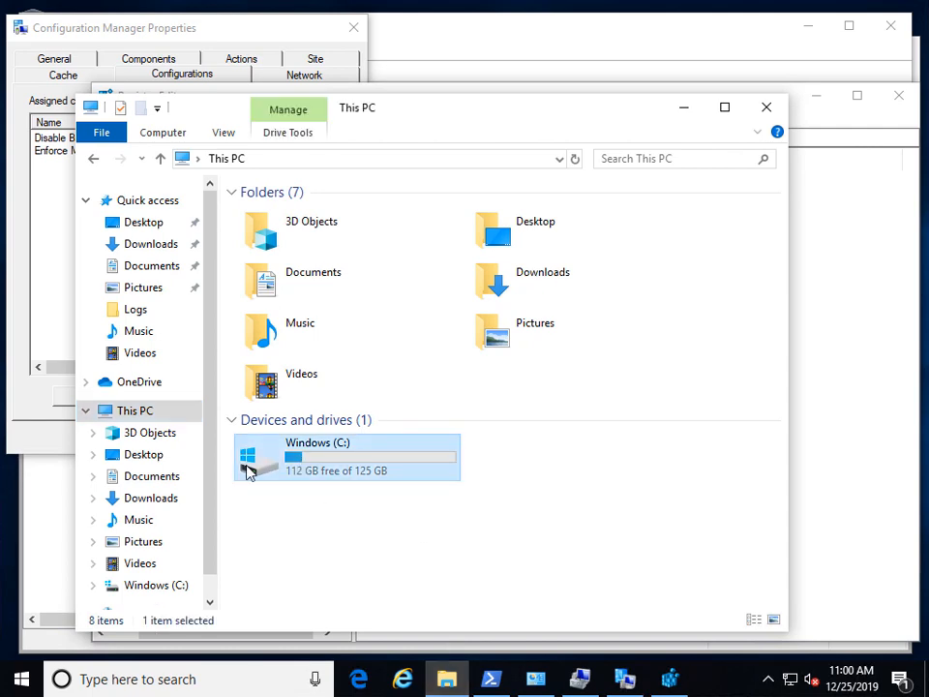
double_click(309, 454)
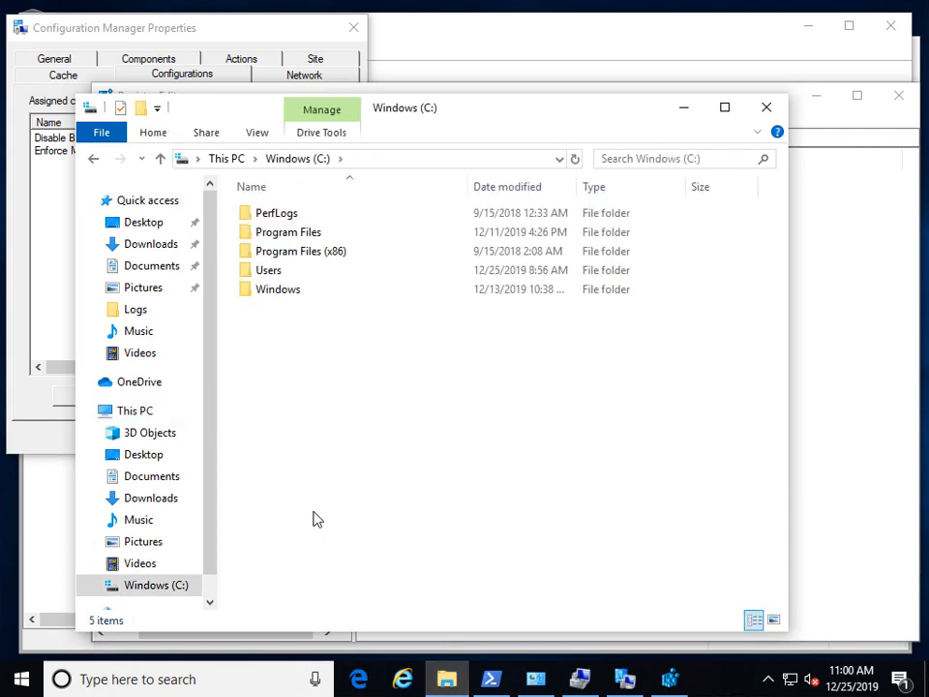
double_click(279, 296)
left_click(290, 383)
key("Return")
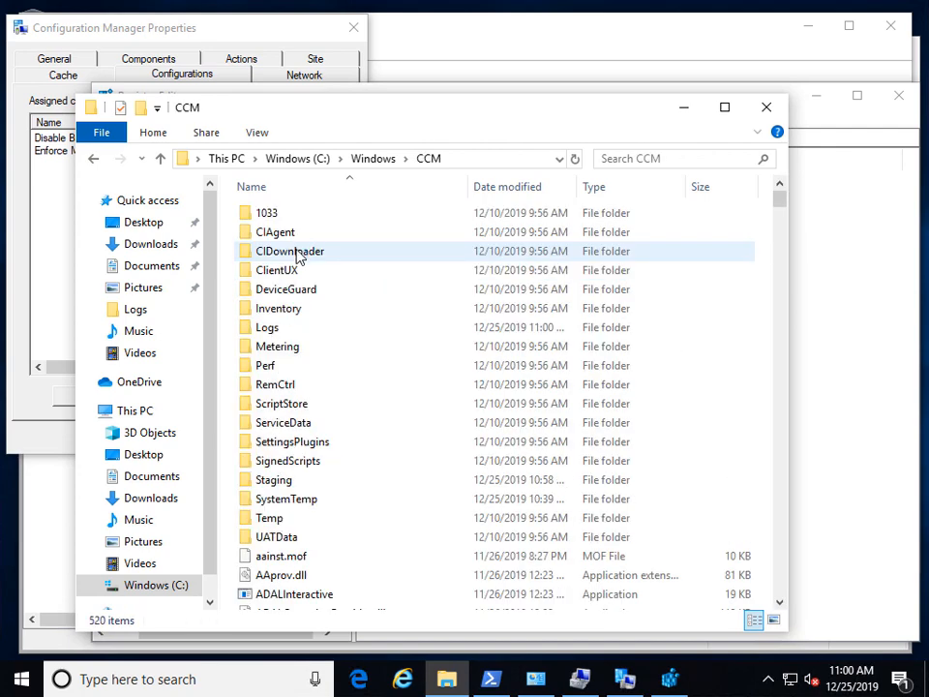
double_click(296, 329)
double_click(452, 271)
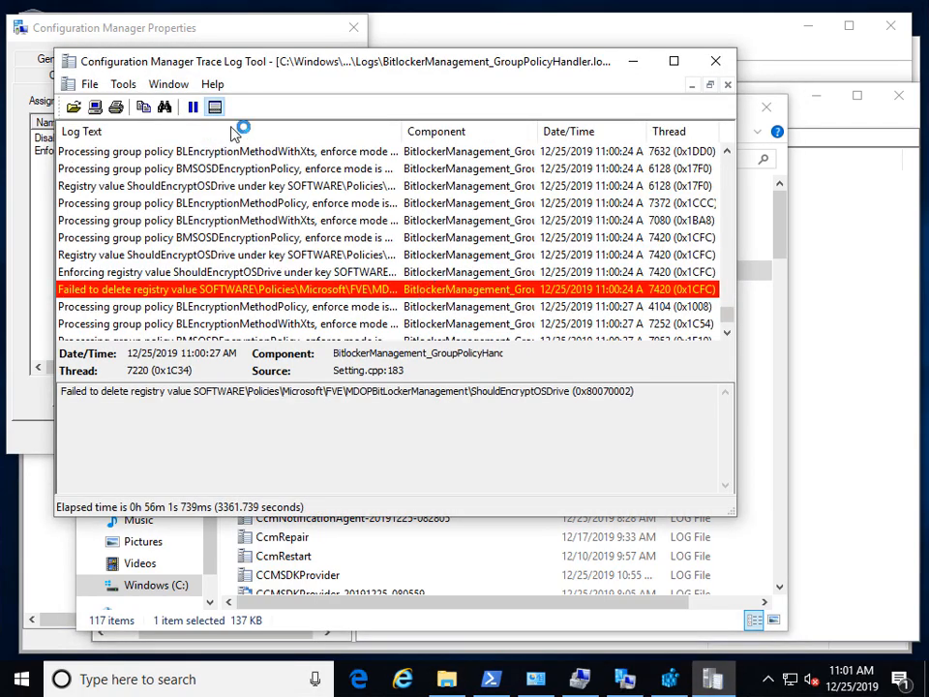
Step: In maximized CMTrace, inspect the failed ShouldEncryptOSDrive delete errors and the enforcing registry value entry
double_click(290, 61)
left_click(224, 131)
left_click(234, 304)
left_click(279, 466)
left_click(285, 473)
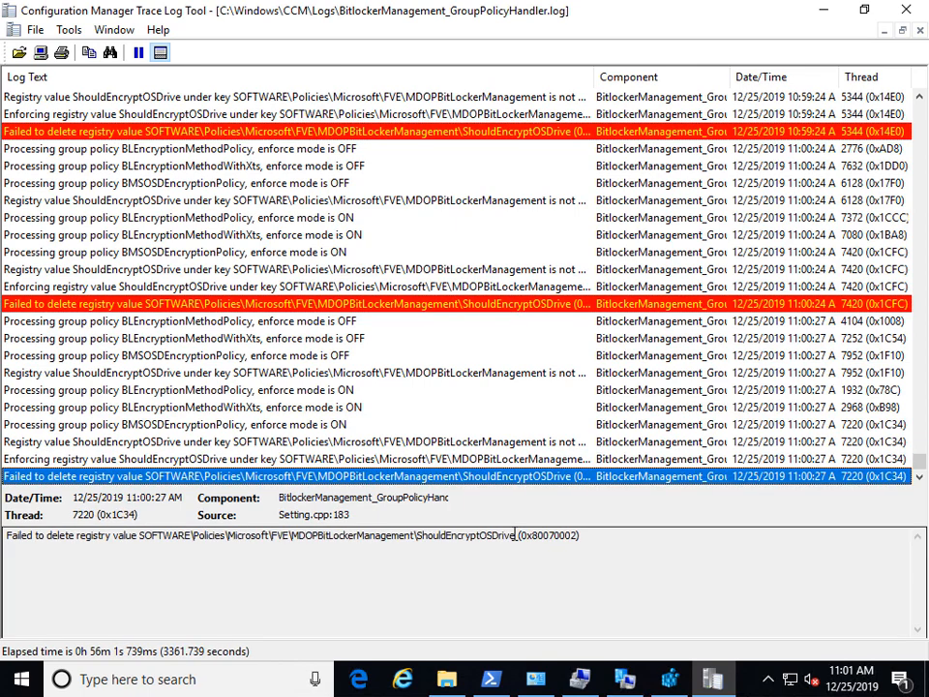
left_click_drag(518, 535, 138, 537)
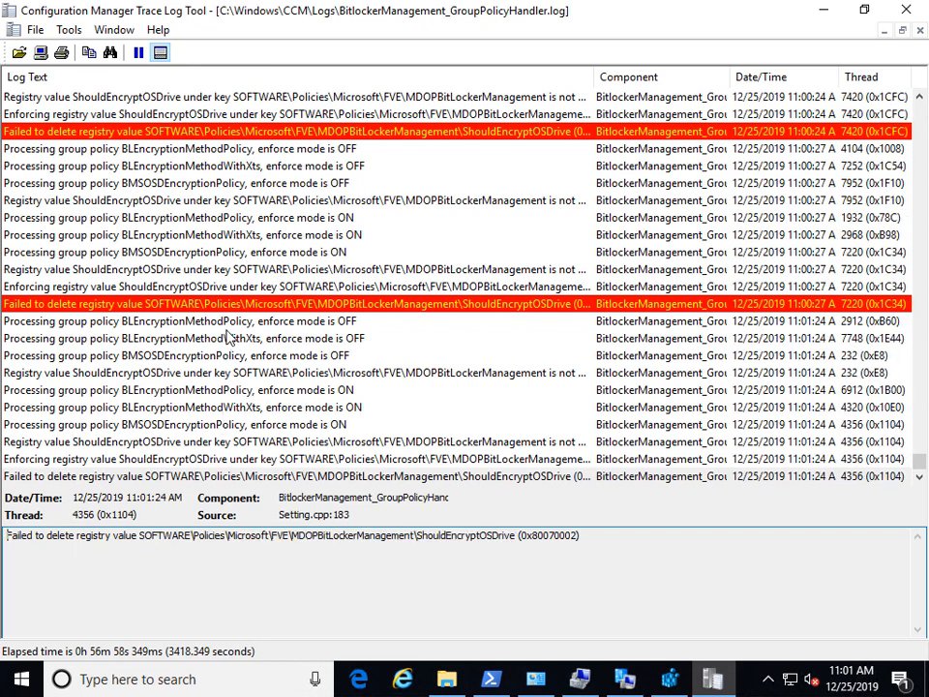
left_click(239, 289)
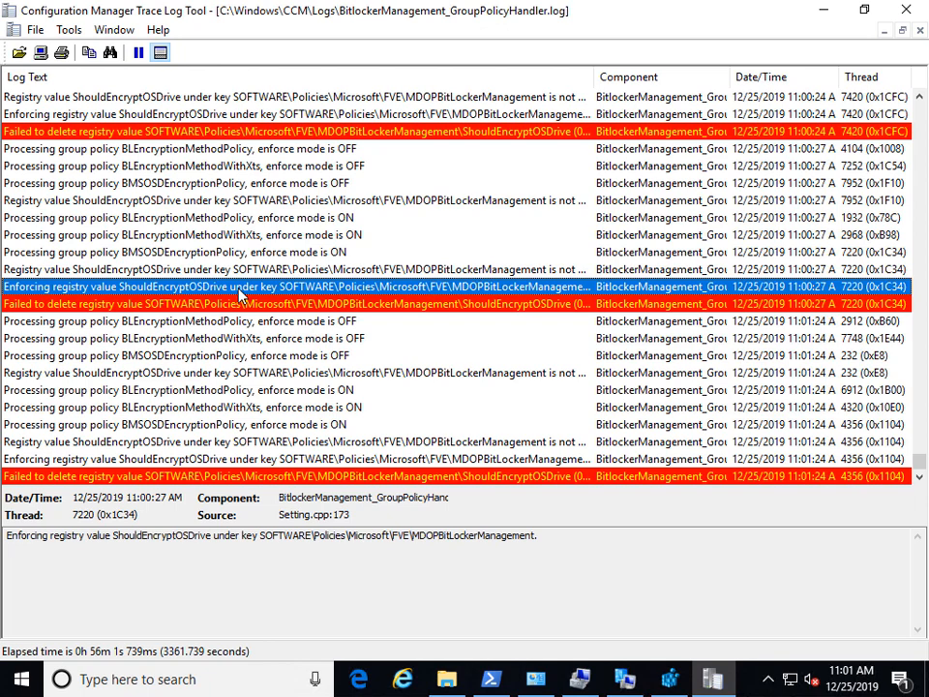
Step: Rerun manage-bde -status in PowerShell, showing drive C: down to 2.8% encrypted
left_click(500, 684)
left_click_drag(491, 340, 492, 352)
key("Up")
key("Return")
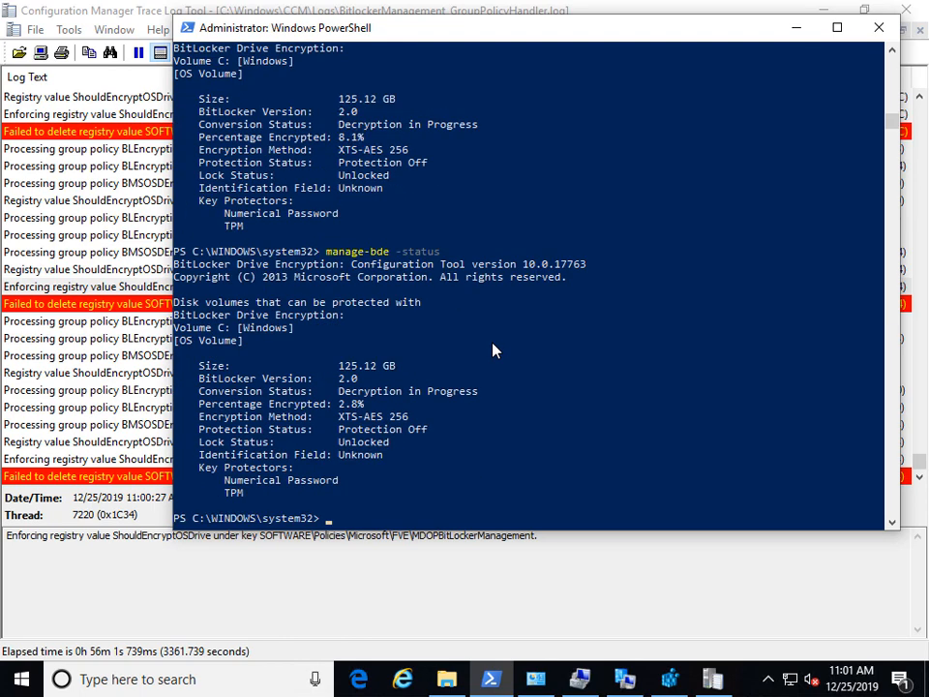
Step: Rerun manage-bde -status and highlight the Conversion Status line showing Decryption in Progress at 2.5%
key("Return")
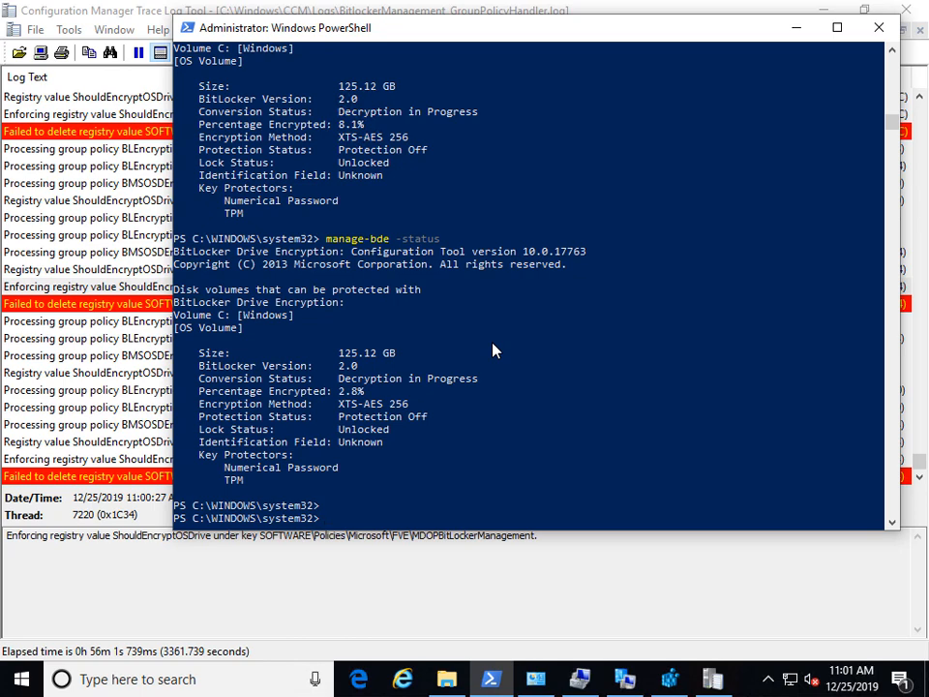
key("Up")
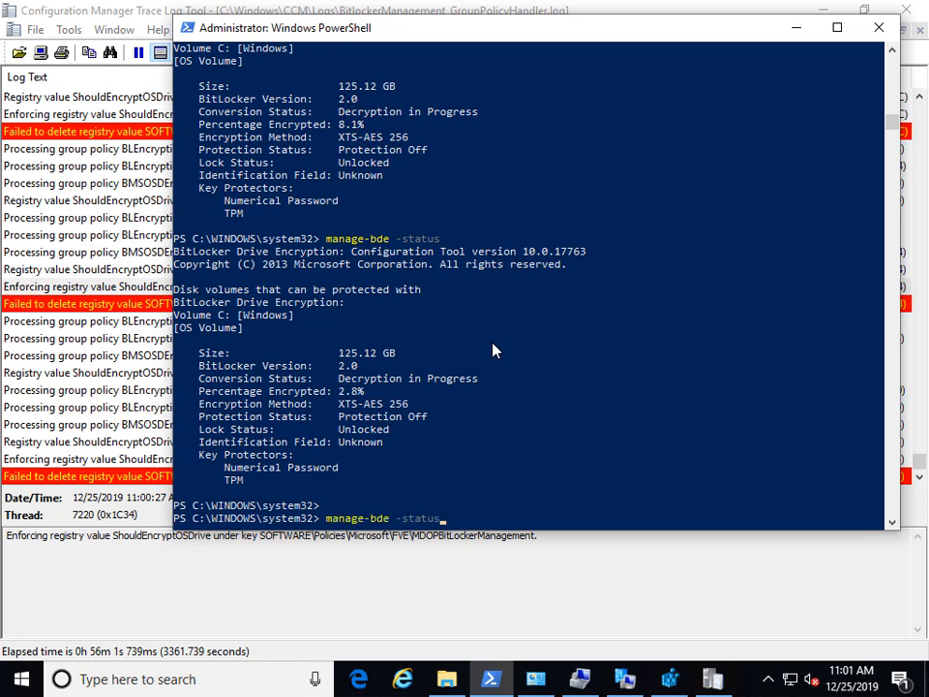
key("Return")
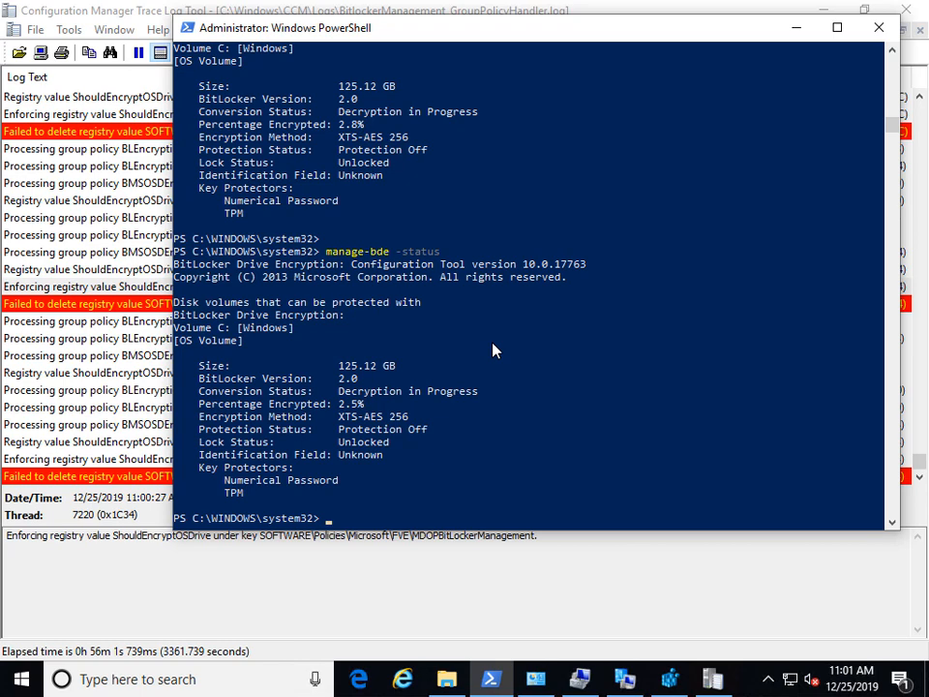
left_click_drag(199, 391, 475, 392)
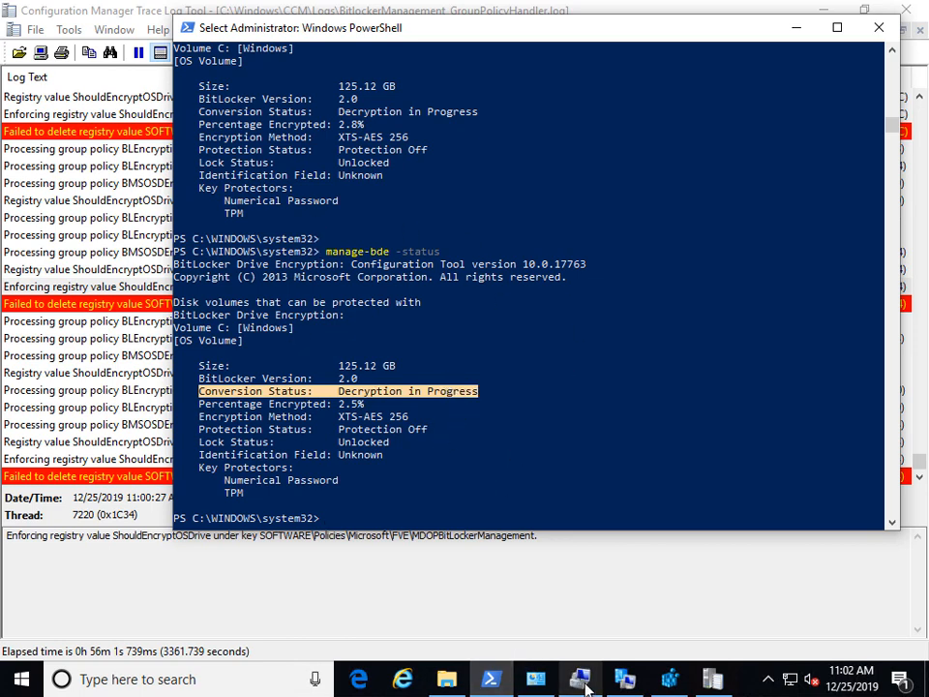
mouse_move(586, 685)
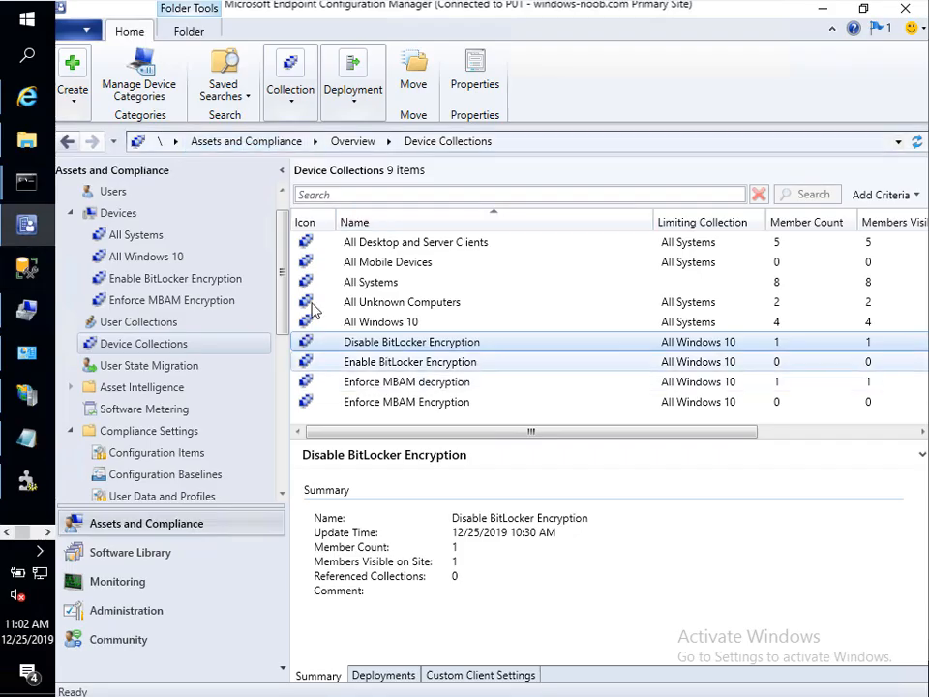
Step: Delete the Disable BitLocker Encryption policy's deployment under BitLocker Management
left_click(282, 476)
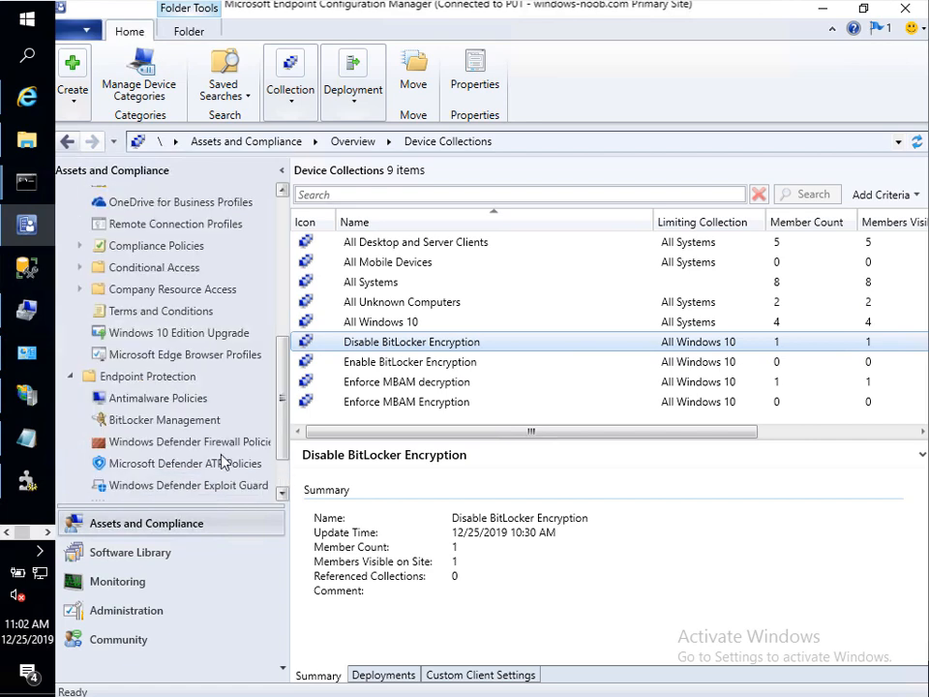
left_click(160, 420)
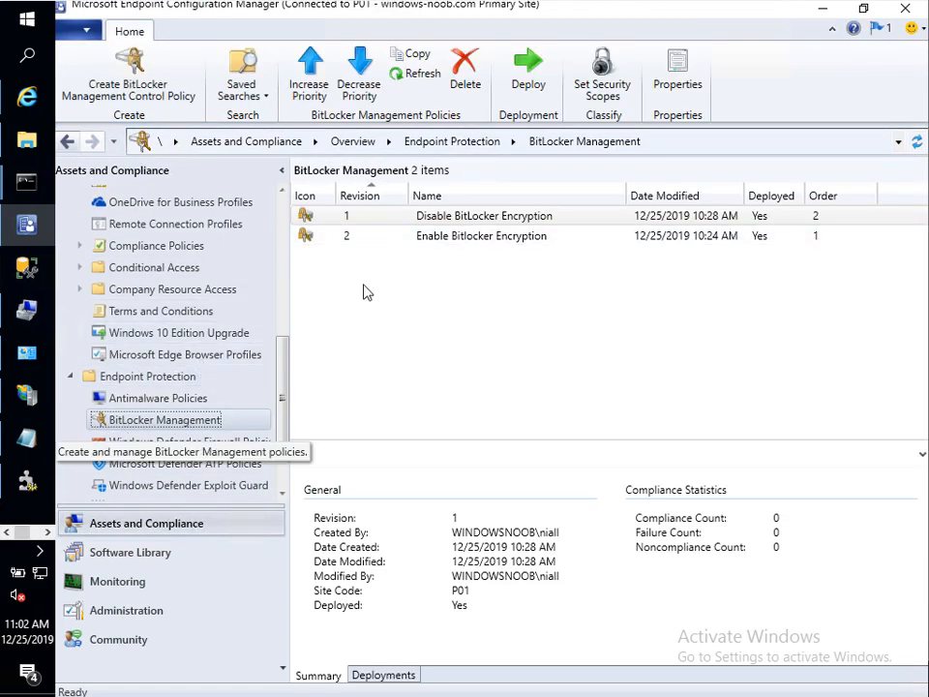
left_click(433, 215)
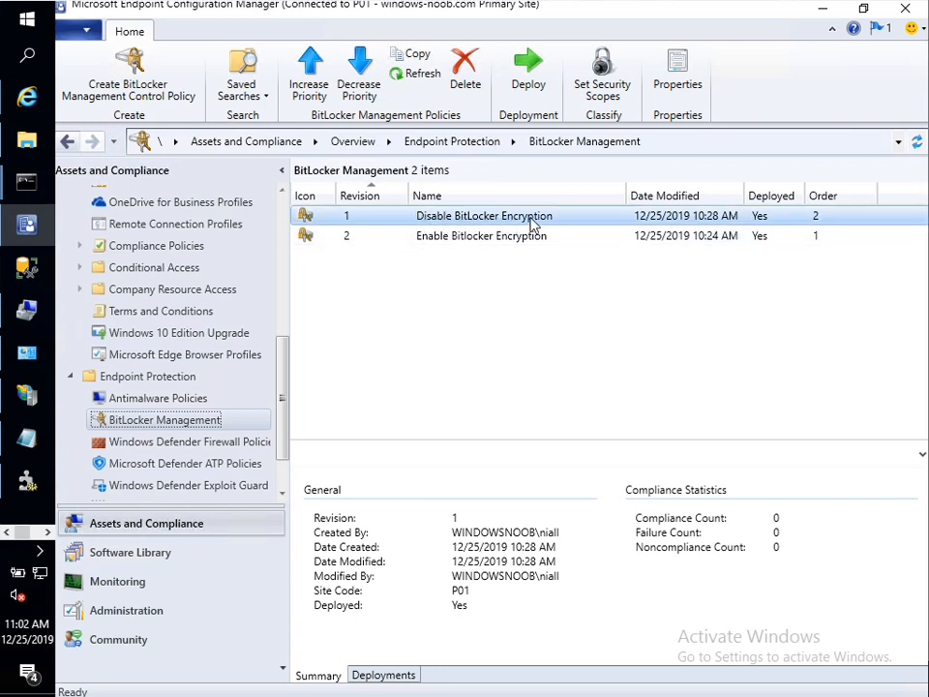
left_click(382, 675)
left_click(446, 502)
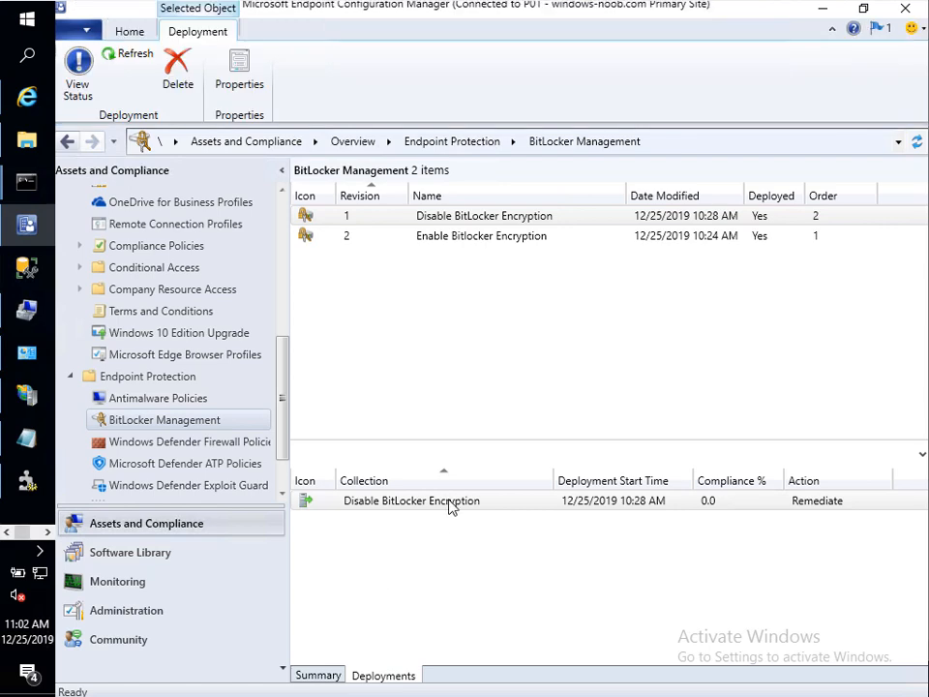
right_click(450, 503)
left_click(319, 557)
left_click(556, 427)
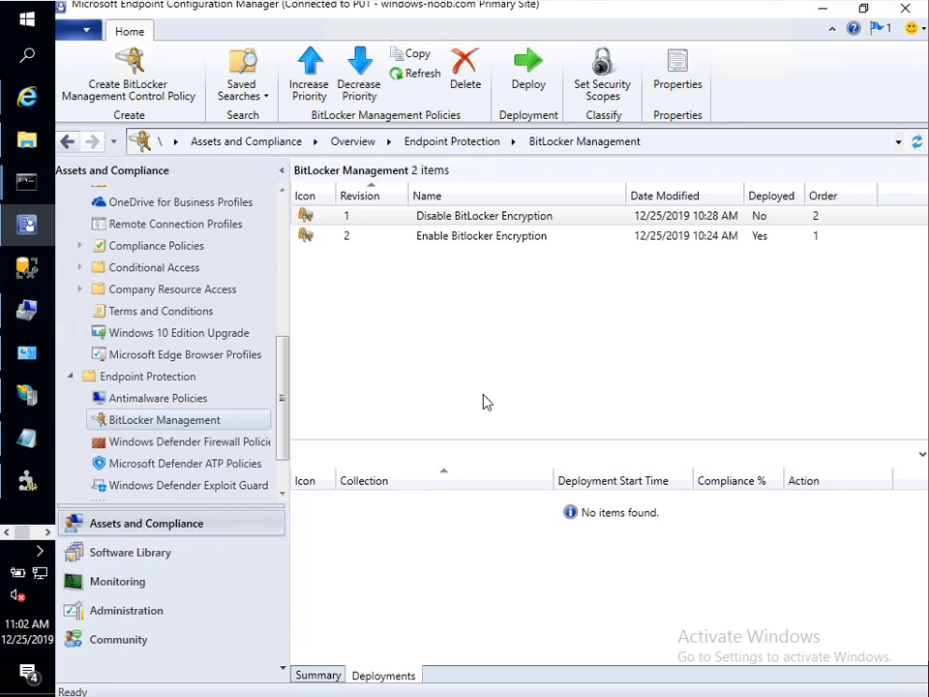
Step: Review the policy's Disabled operating system drive encryption setting in Properties, then cancel
left_click(498, 223)
right_click(290, 216)
left_click(390, 394)
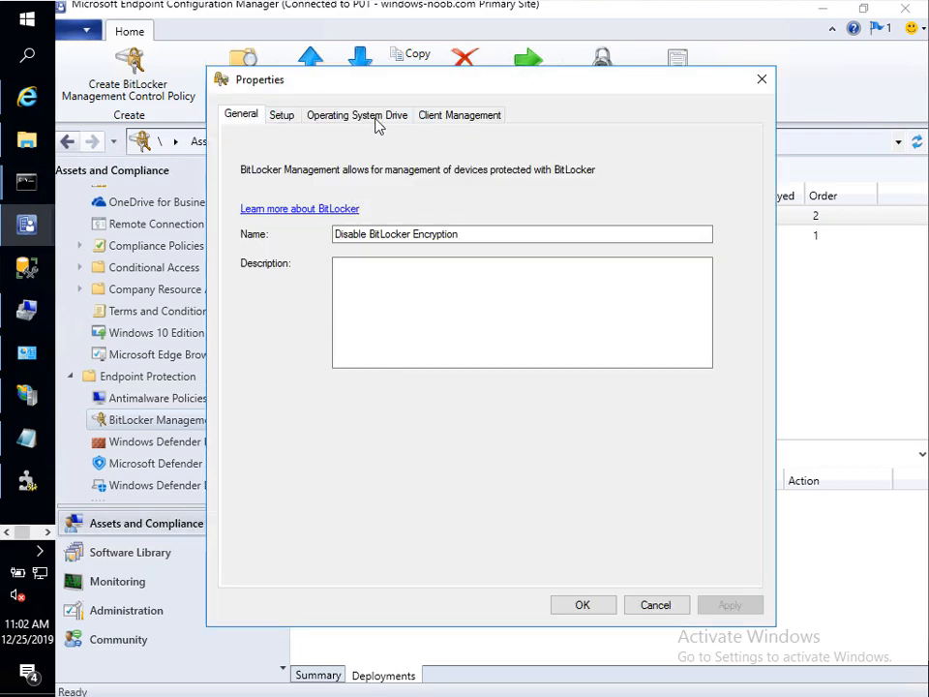
left_click(387, 118)
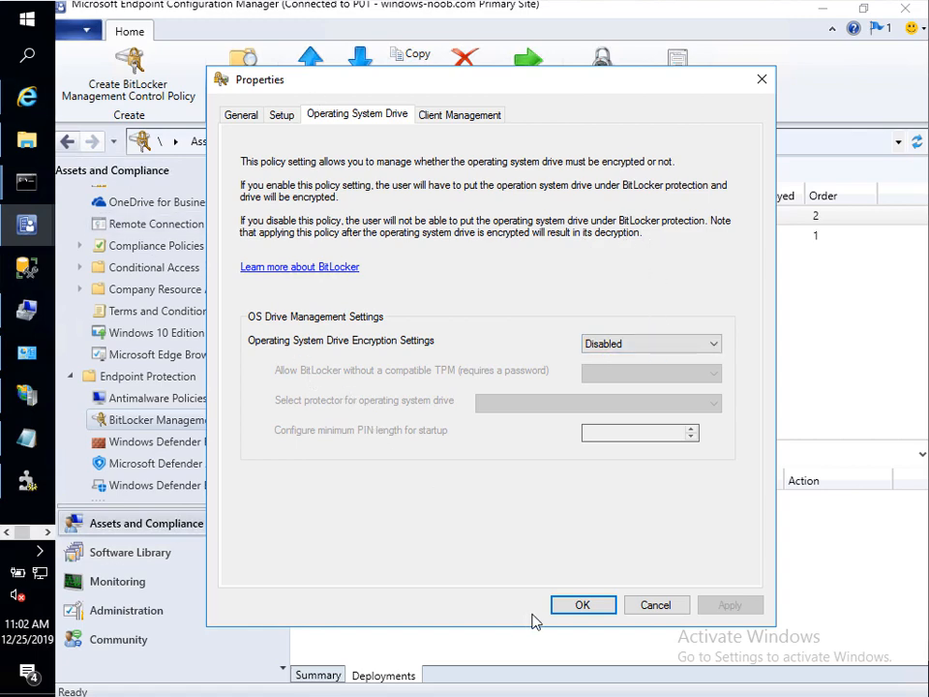
left_click(653, 606)
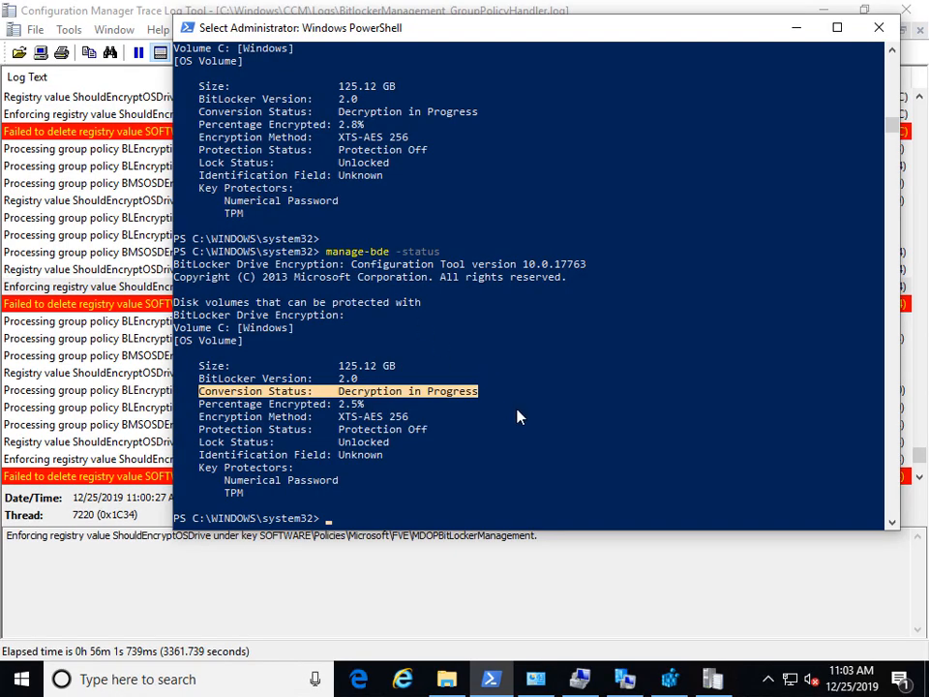
Step: Run the Machine Policy Retrieval & Evaluation Cycle from the client's Actions
left_click(585, 678)
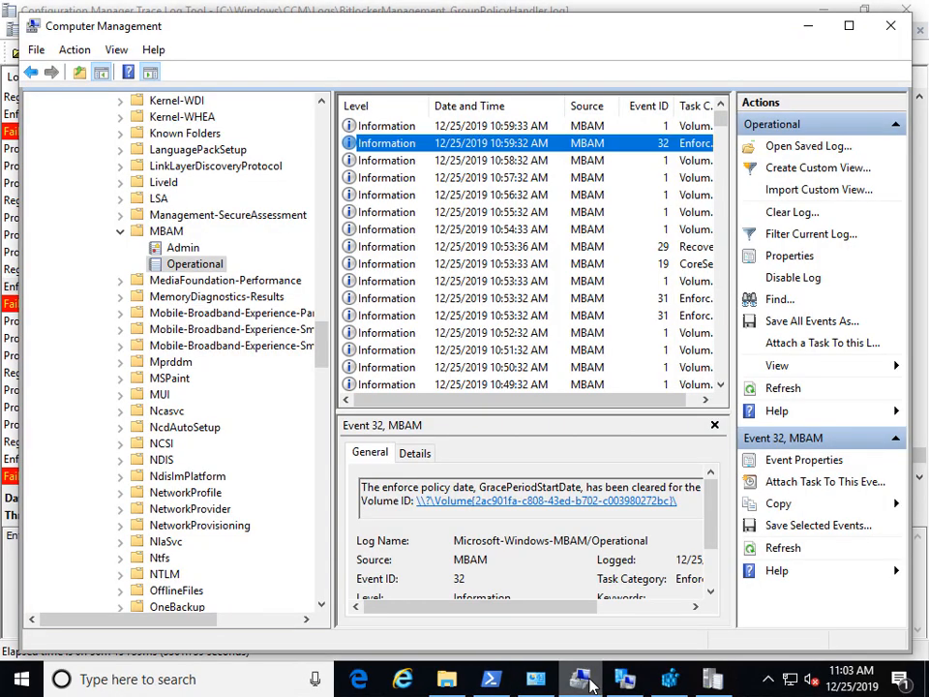
left_click(627, 683)
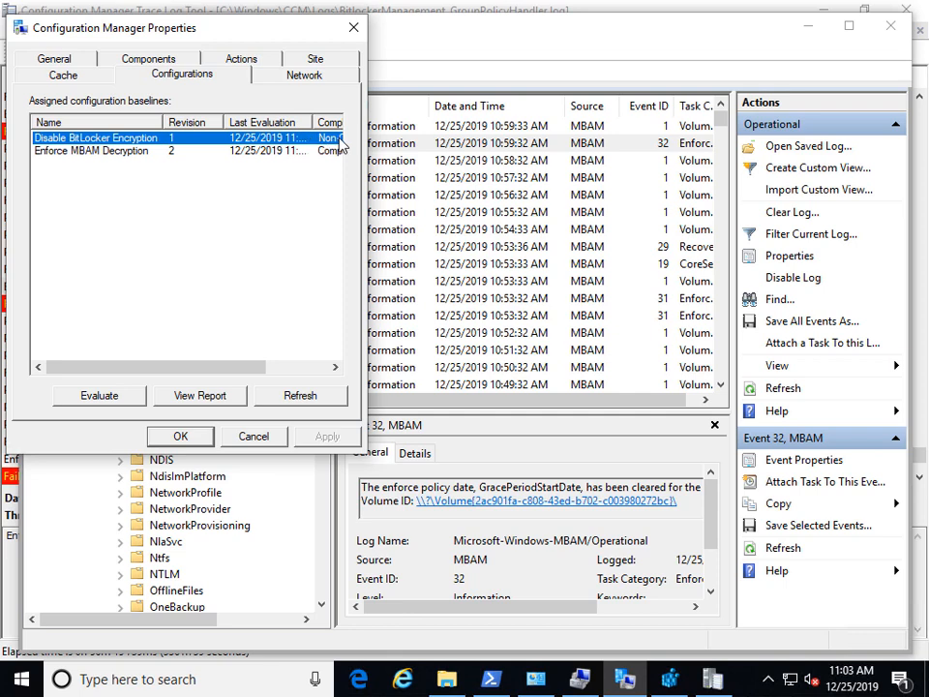
left_click(239, 60)
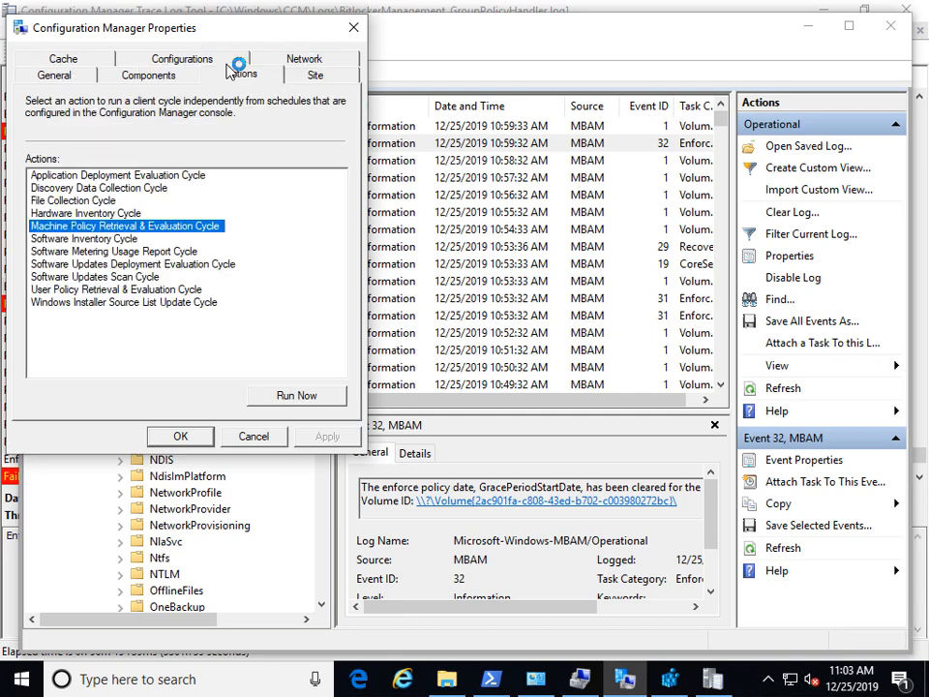
left_click(290, 396)
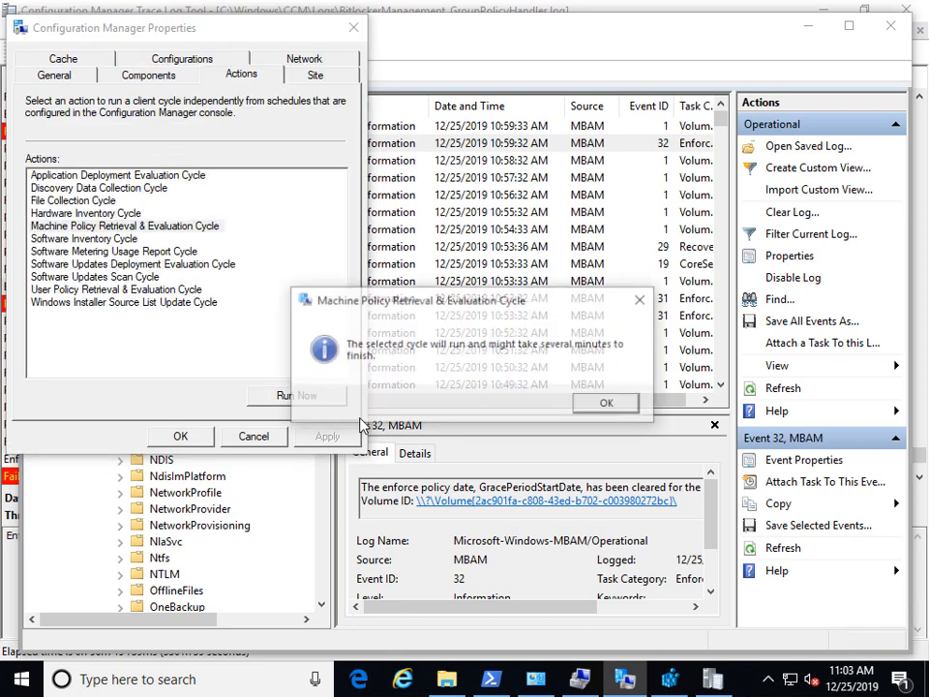
left_click(614, 405)
left_click(613, 402)
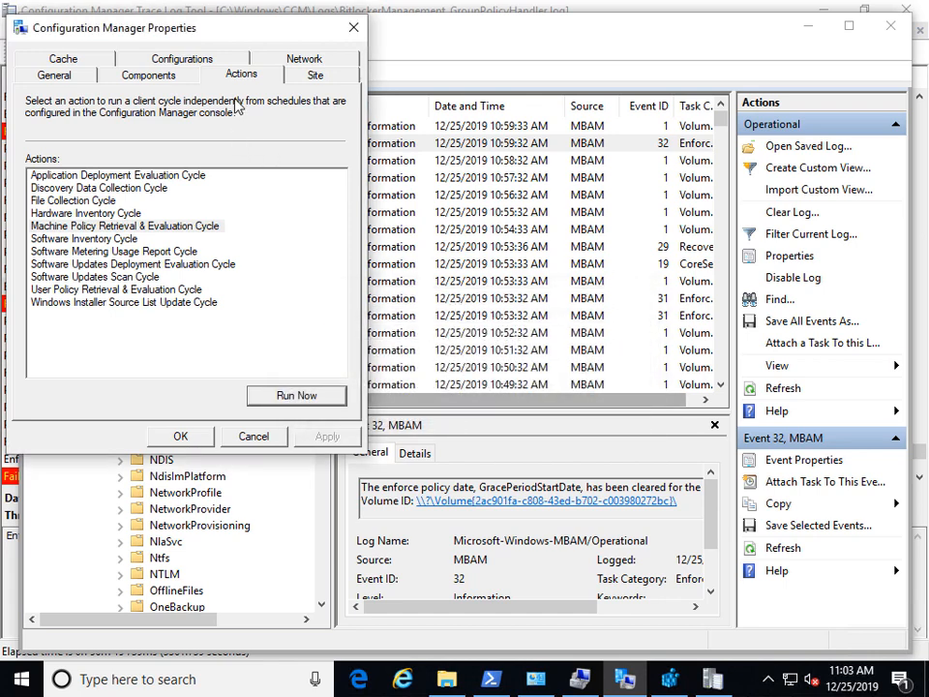
Step: Refresh the baselines, check ShouldEncryptOSDrive is still 0, and re-evaluate Enforce MBAM Decryption
left_click(135, 50)
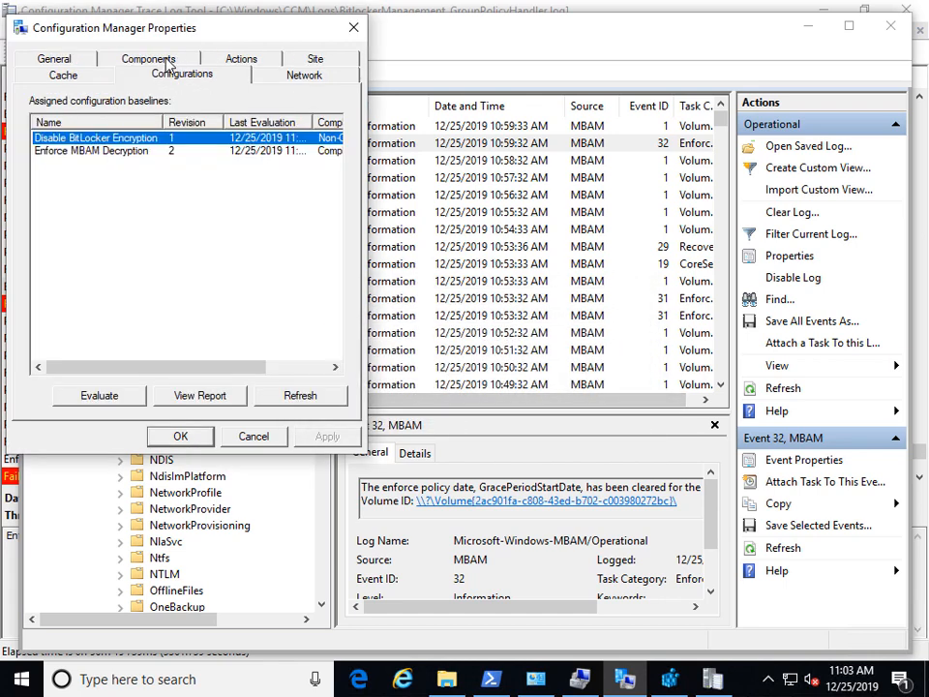
left_click(301, 393)
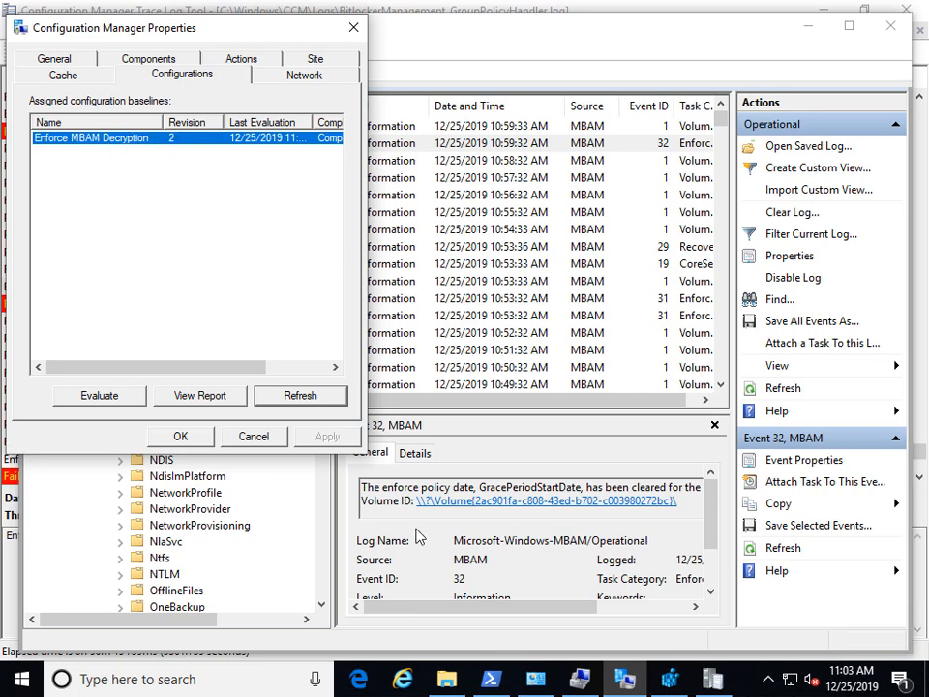
left_click(667, 678)
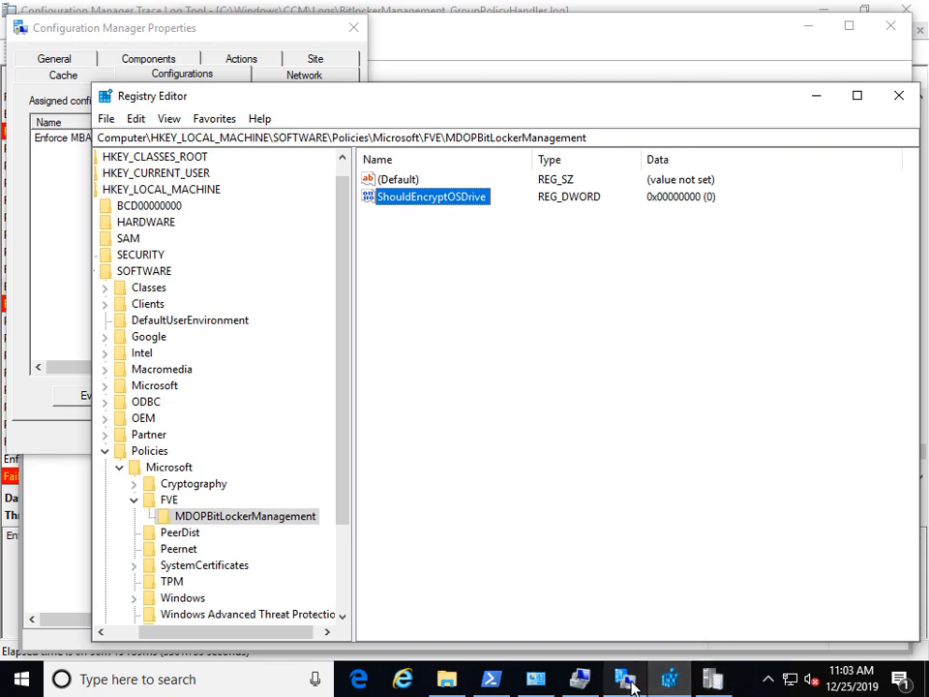
mouse_move(631, 685)
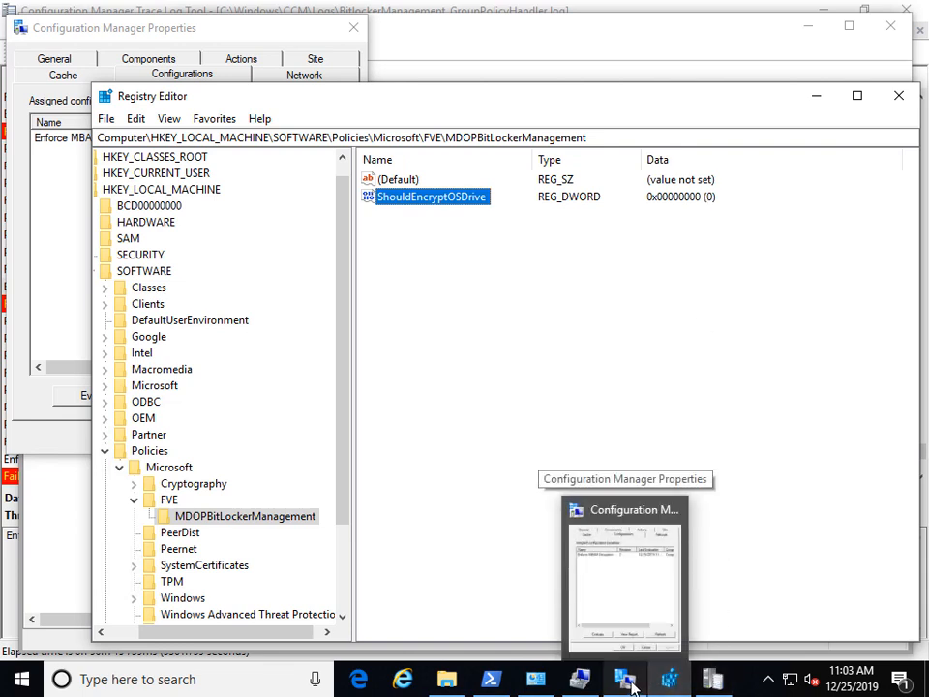
left_click(629, 683)
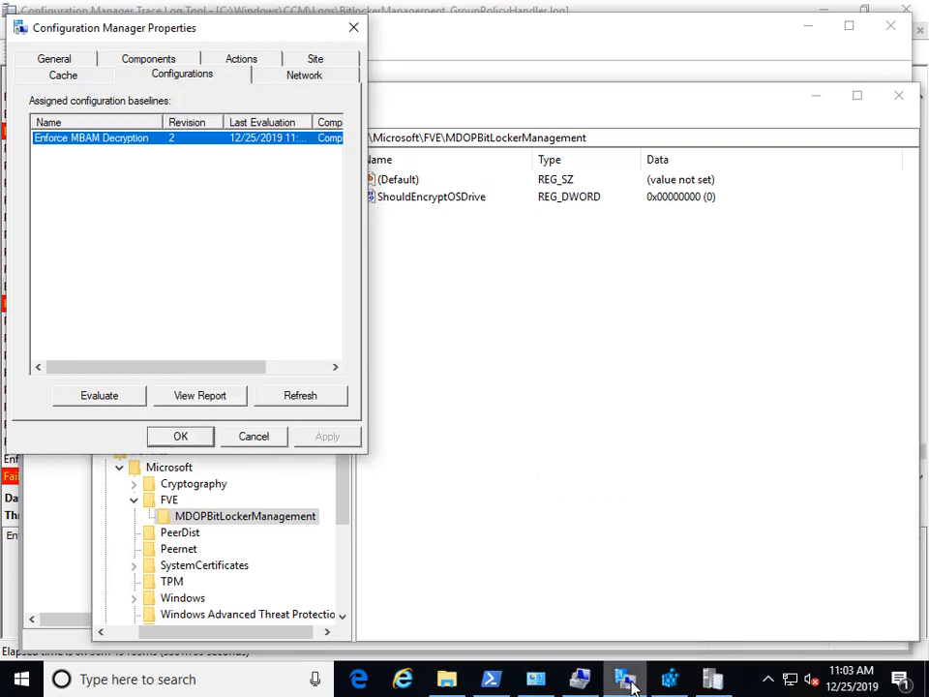
left_click(271, 398)
left_click(100, 397)
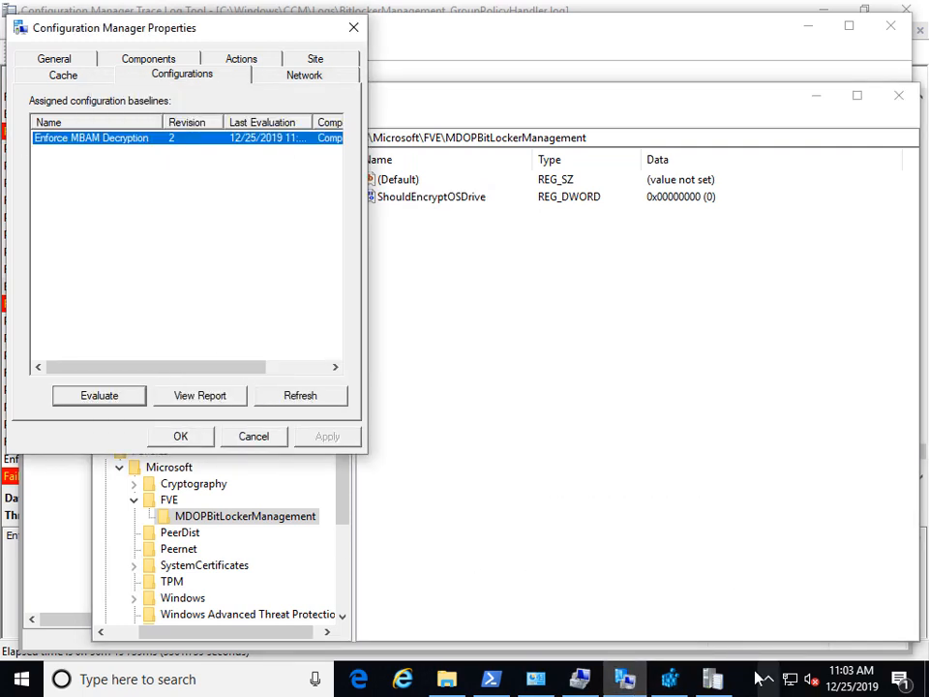
left_click(491, 680)
Step: Rerun manage-bde -status and highlight drive C: reporting Fully Decrypted at 0.0%
key("Escape")
key("Up")
key("Return")
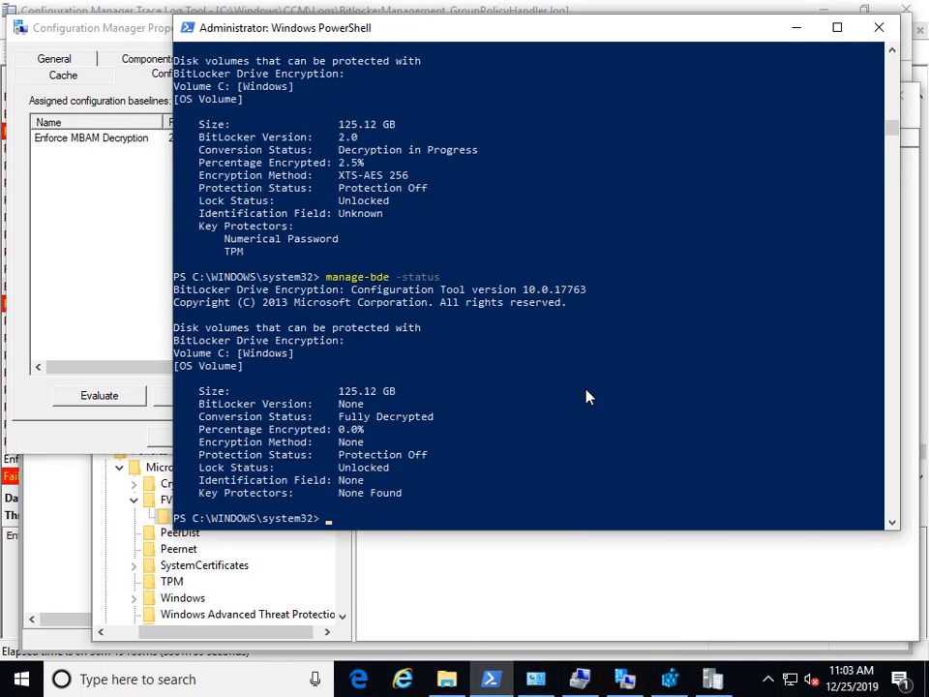
left_click_drag(202, 418, 437, 419)
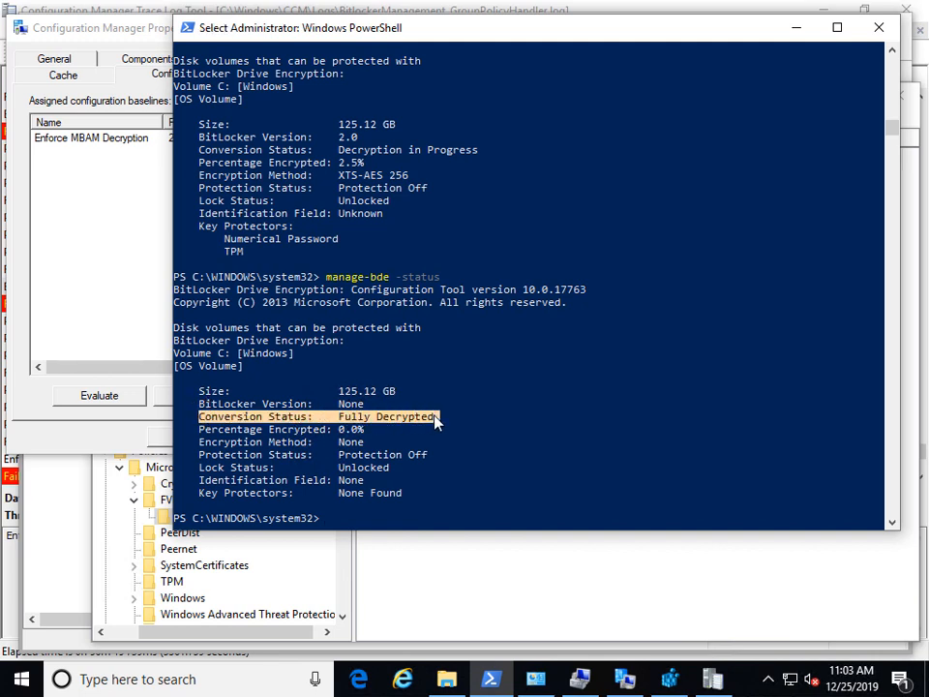